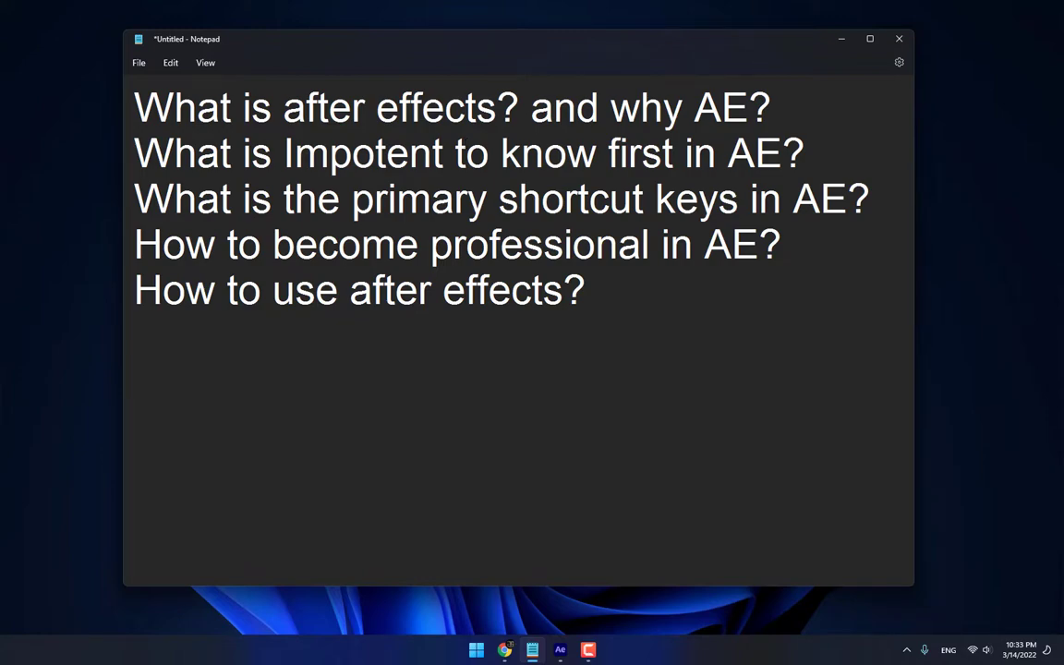
- Bring the Chrome image search results back and scroll up and down through them
{"action": "left_click", "coordinate": [504, 650]}
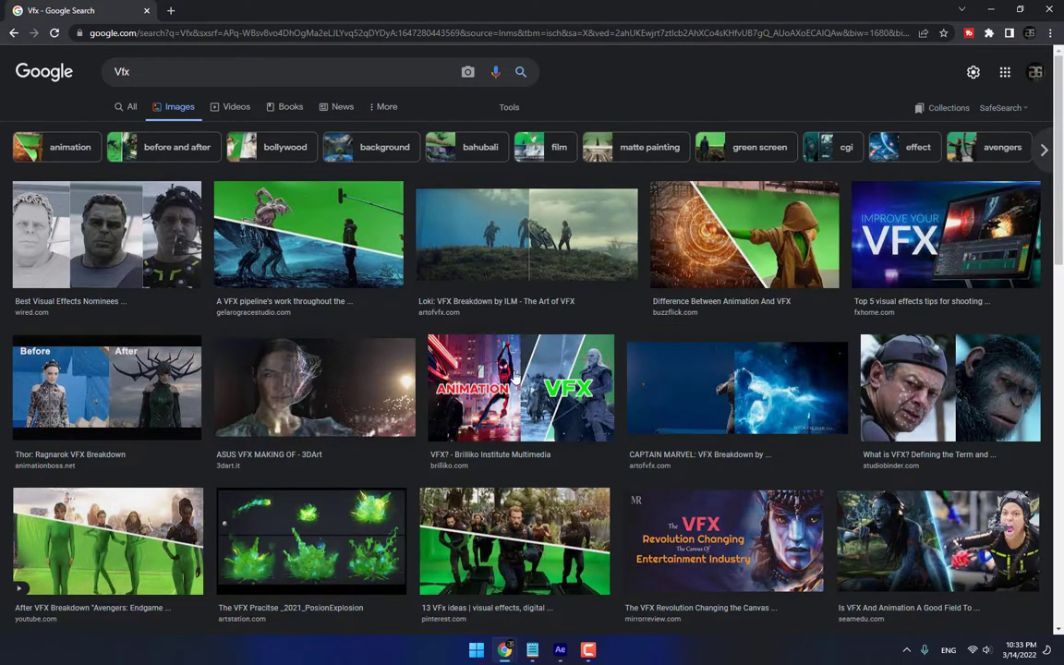
{"action": "scroll", "coordinate": [515, 376], "scroll_direction": "down", "scroll_amount": 5}
{"action": "scroll", "coordinate": [524, 421], "scroll_direction": "up", "scroll_amount": 4}
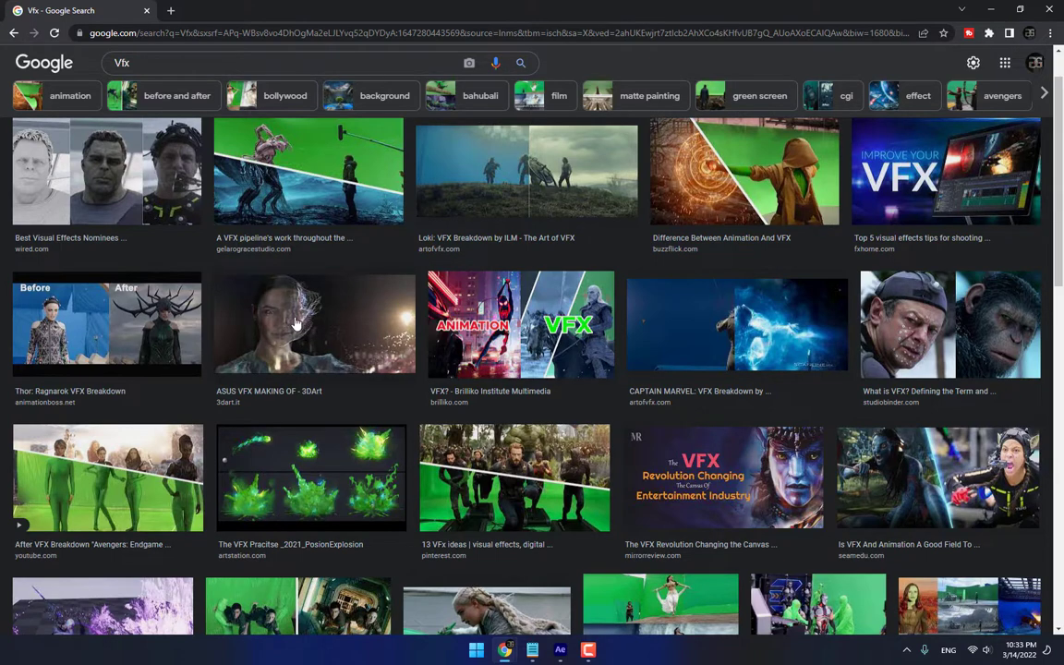
{"action": "scroll", "coordinate": [341, 355], "scroll_direction": "down", "scroll_amount": 5}
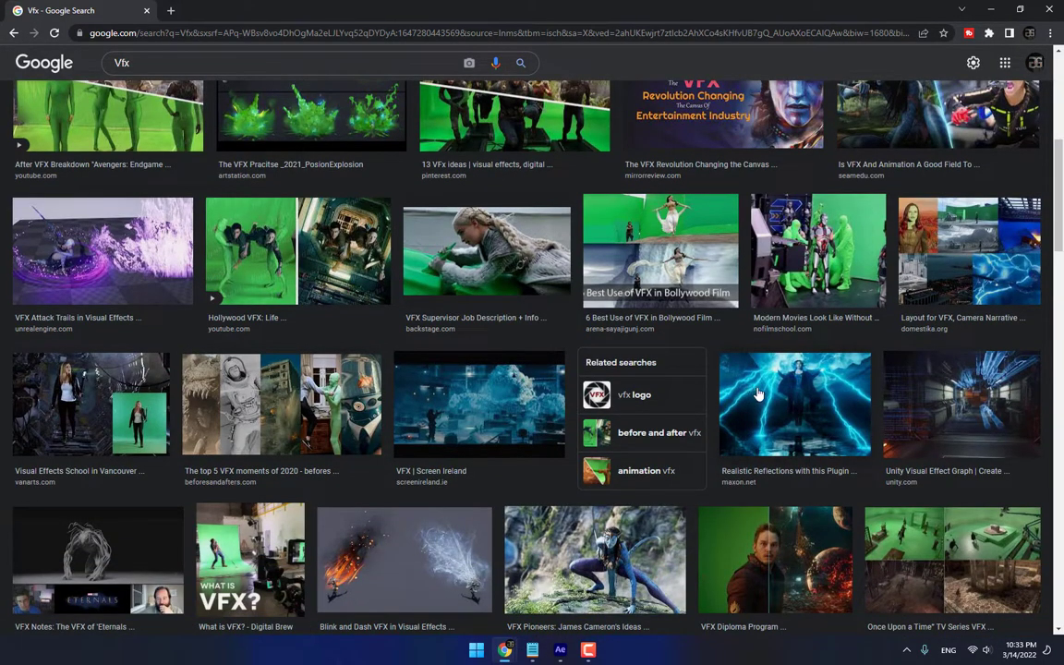
{"action": "scroll", "coordinate": [691, 353], "scroll_direction": "up", "scroll_amount": 6}
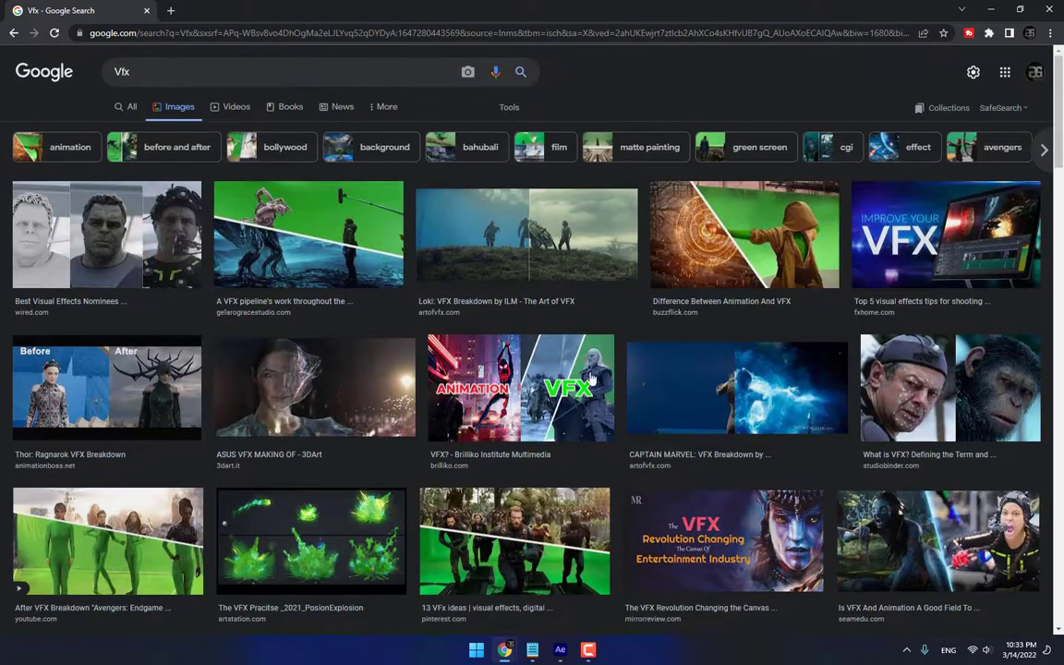
{"action": "scroll", "coordinate": [578, 404], "scroll_direction": "down", "scroll_amount": 3}
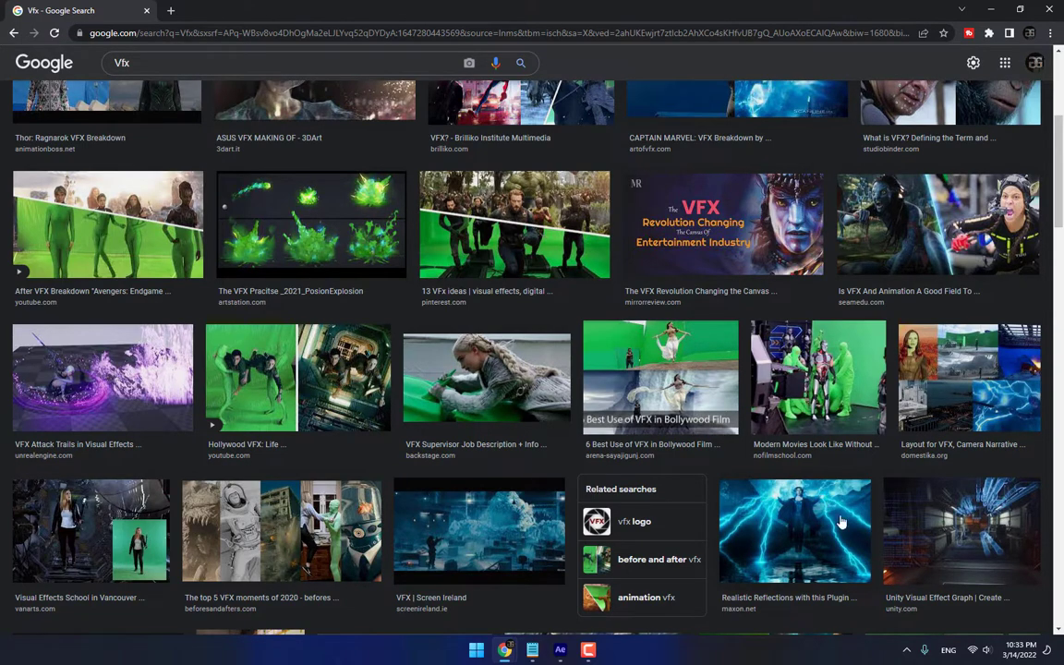
{"action": "scroll", "coordinate": [702, 489], "scroll_direction": "up", "scroll_amount": 3}
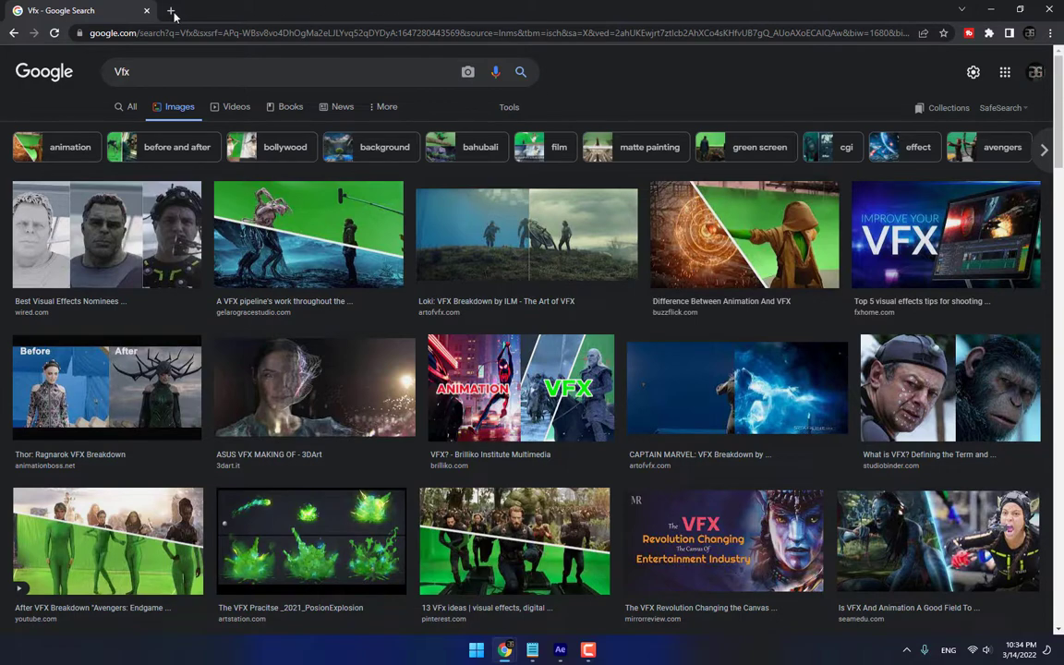
- Move Chrome aside, then restore it maximized and scroll the 'motion graphics tvc' results
{"action": "left_click_drag", "start_coordinate": [106, 17], "coordinate": [84, 103]}
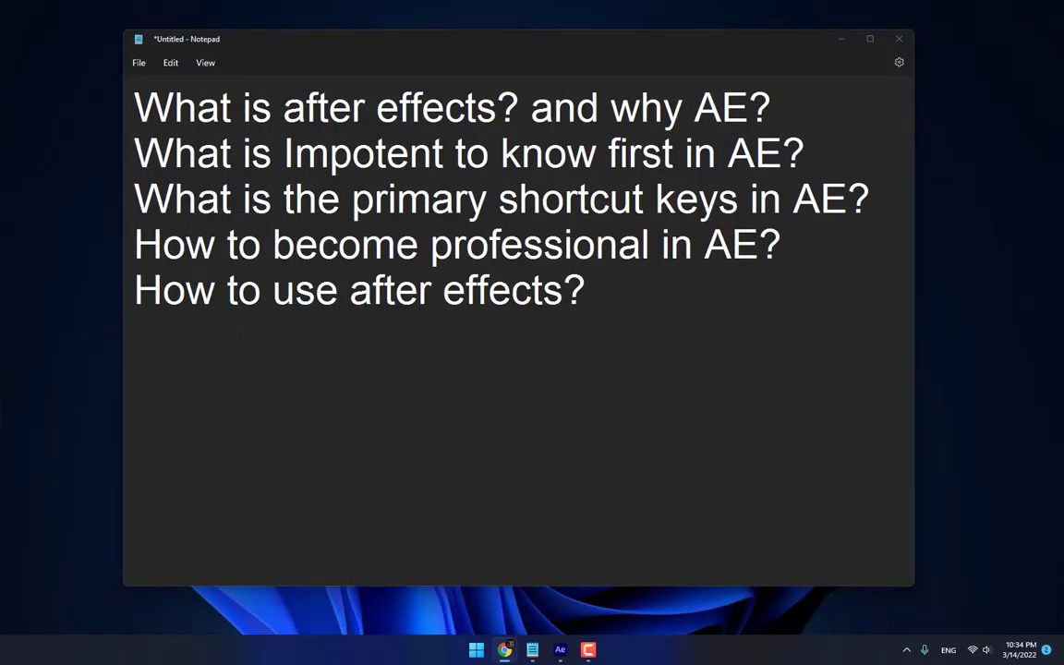
{"action": "left_click", "coordinate": [504, 649]}
{"action": "double_click", "coordinate": [103, 105]}
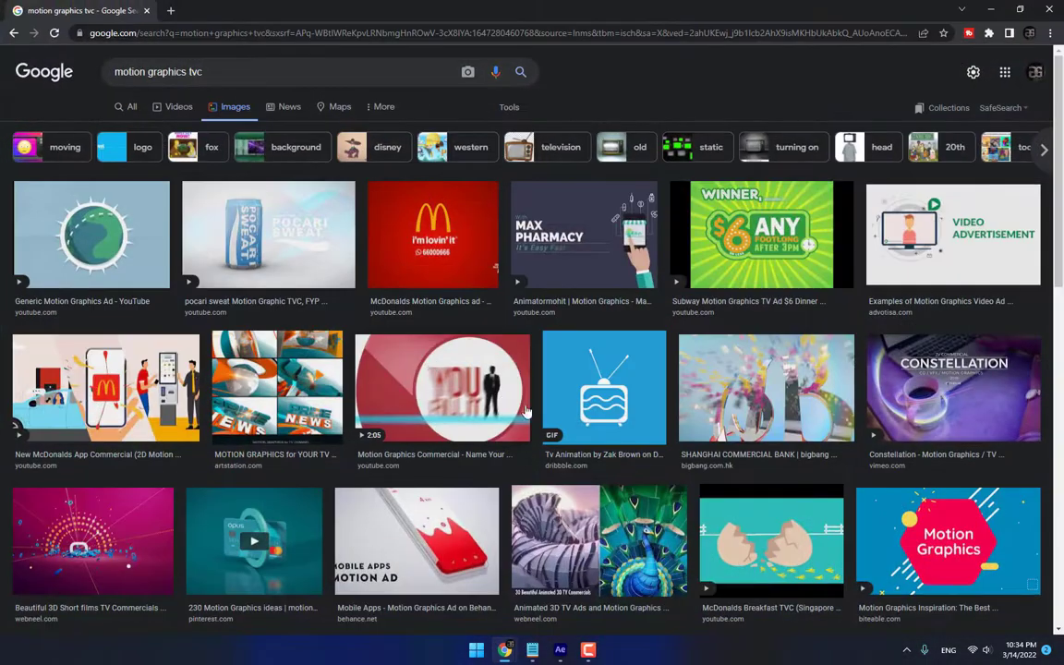
{"action": "scroll", "coordinate": [536, 411], "scroll_direction": "down", "scroll_amount": 3}
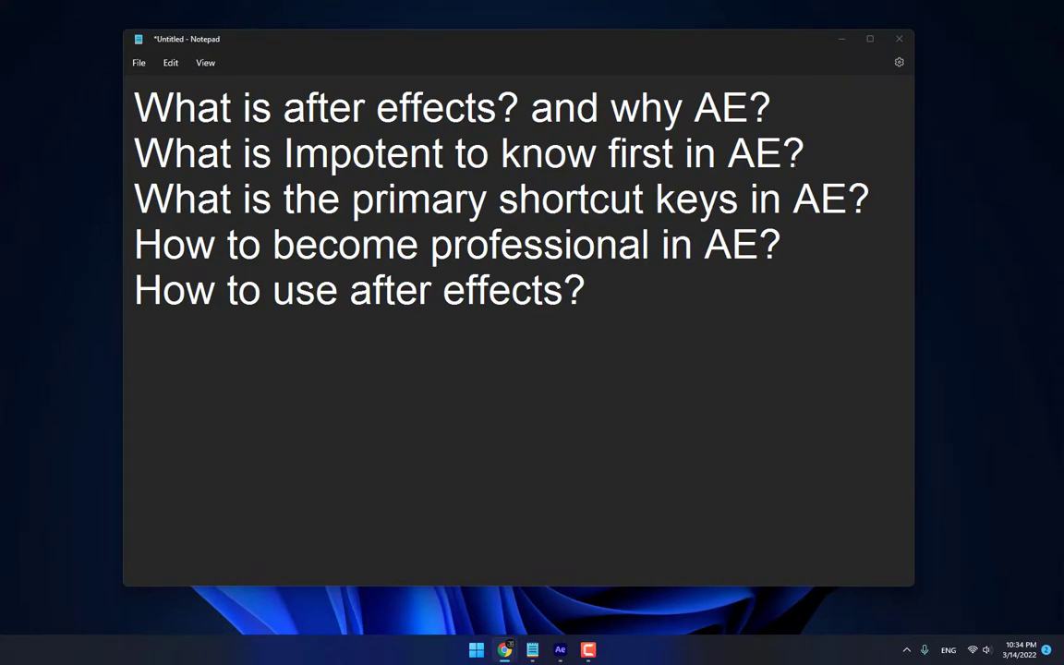
- Switch to After Effects and start a new project from the Home screen
{"action": "left_click", "coordinate": [560, 649]}
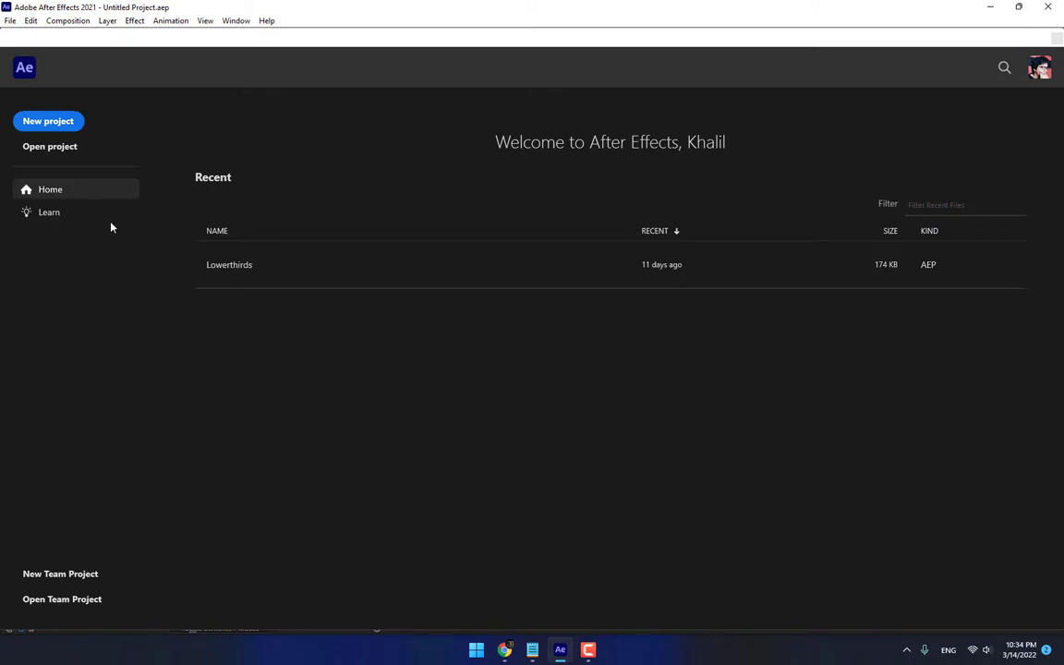
{"action": "left_click", "coordinate": [58, 127]}
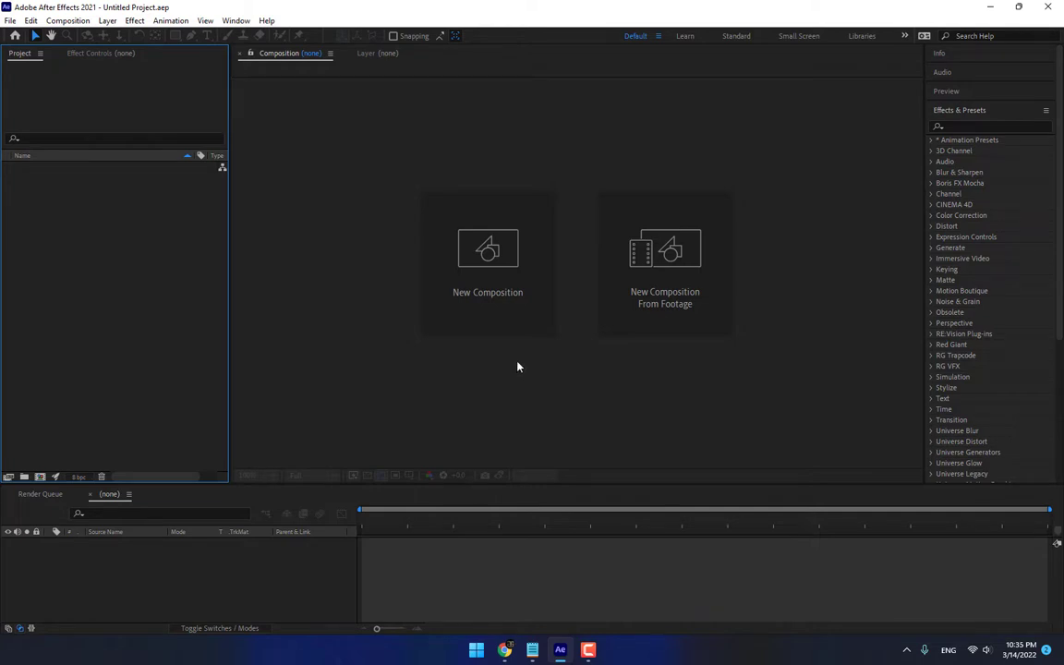
- Create Comp 1 using the HDV/HDTV 720 29.97 preset at Full resolution
{"action": "left_click", "coordinate": [490, 316]}
{"action": "left_click_drag", "start_coordinate": [528, 153], "coordinate": [554, 112]}
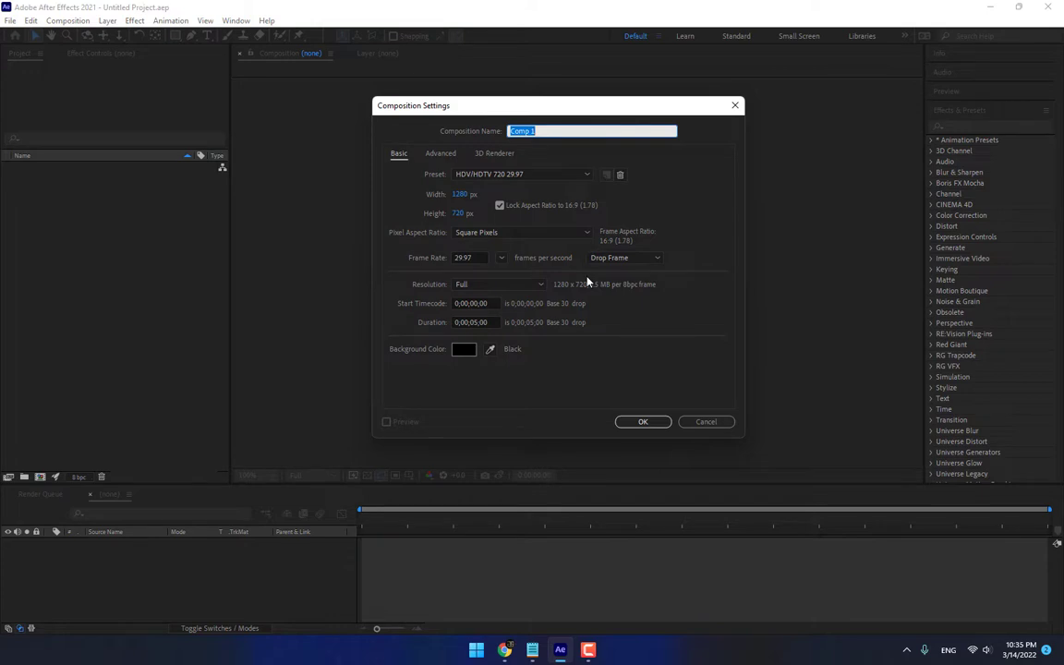
{"action": "left_click", "coordinate": [533, 130]}
{"action": "left_click_drag", "start_coordinate": [533, 130], "coordinate": [440, 133]}
{"action": "left_click", "coordinate": [480, 175]}
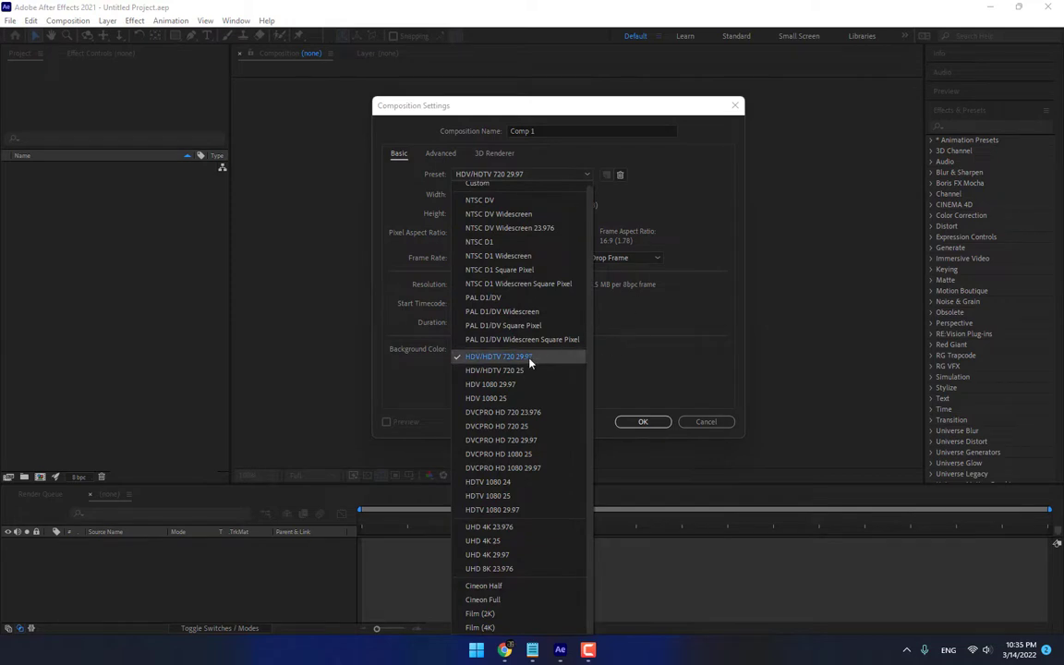
{"action": "left_click", "coordinate": [475, 355]}
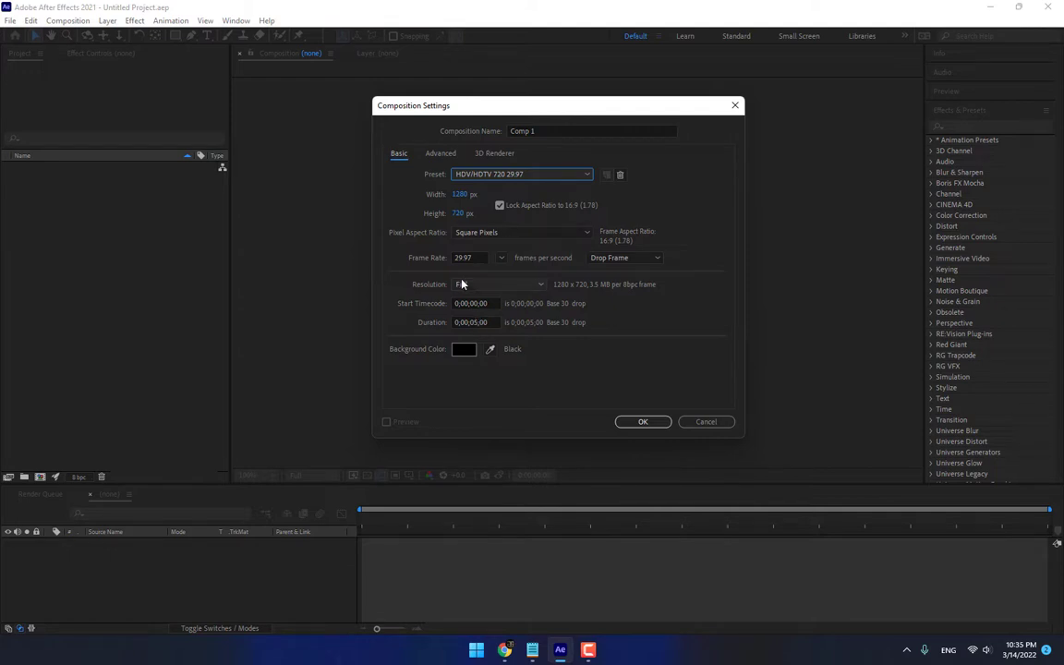
{"action": "left_click", "coordinate": [487, 285]}
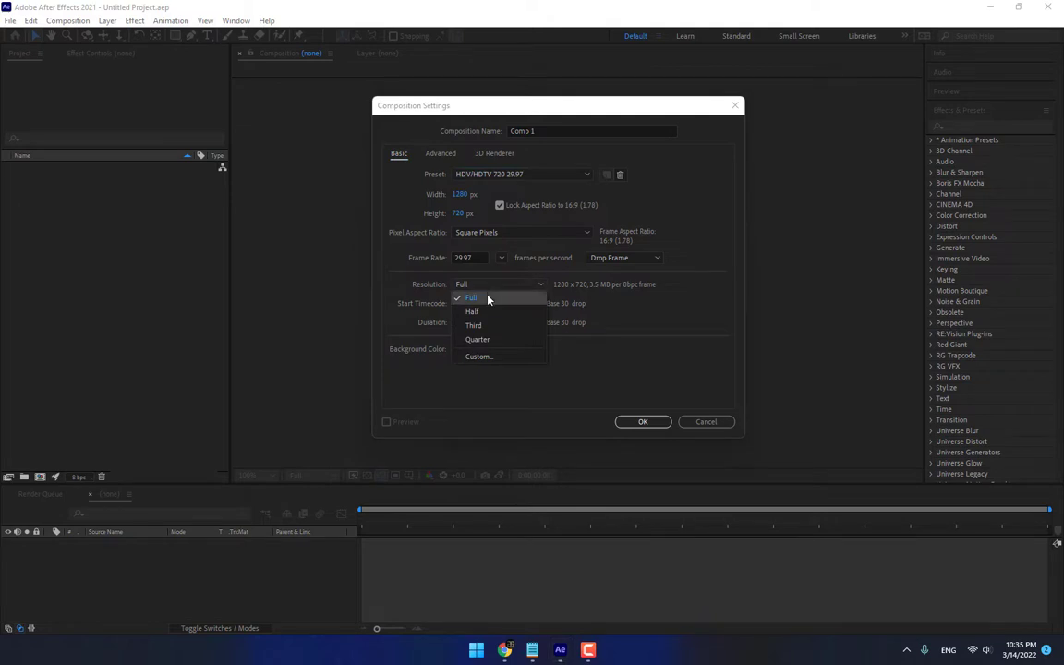
{"action": "left_click", "coordinate": [489, 298]}
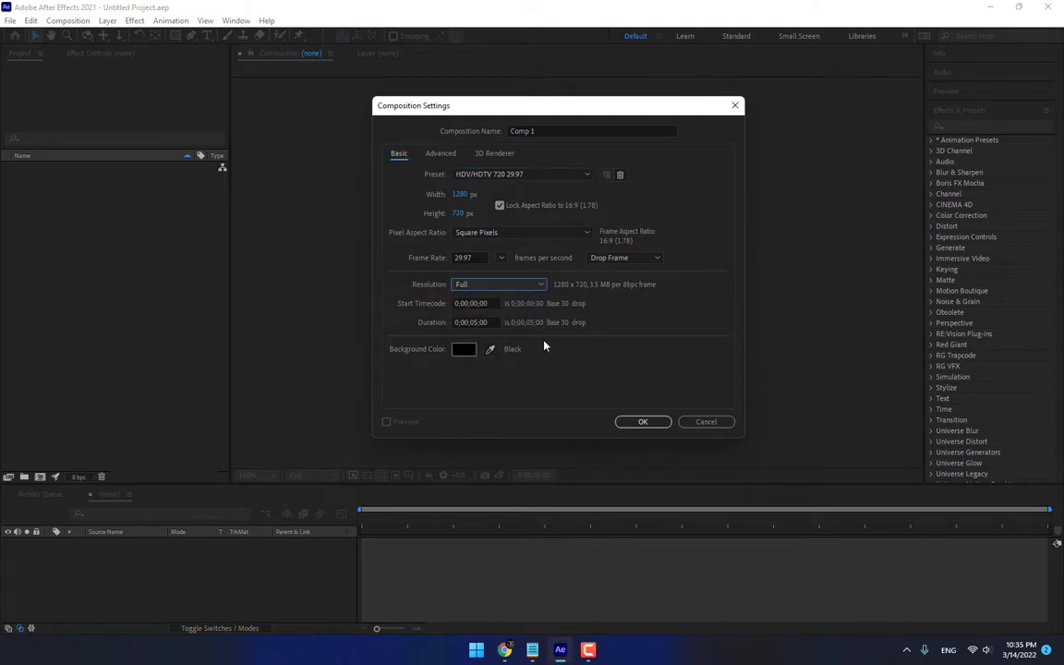
{"action": "left_click", "coordinate": [643, 423]}
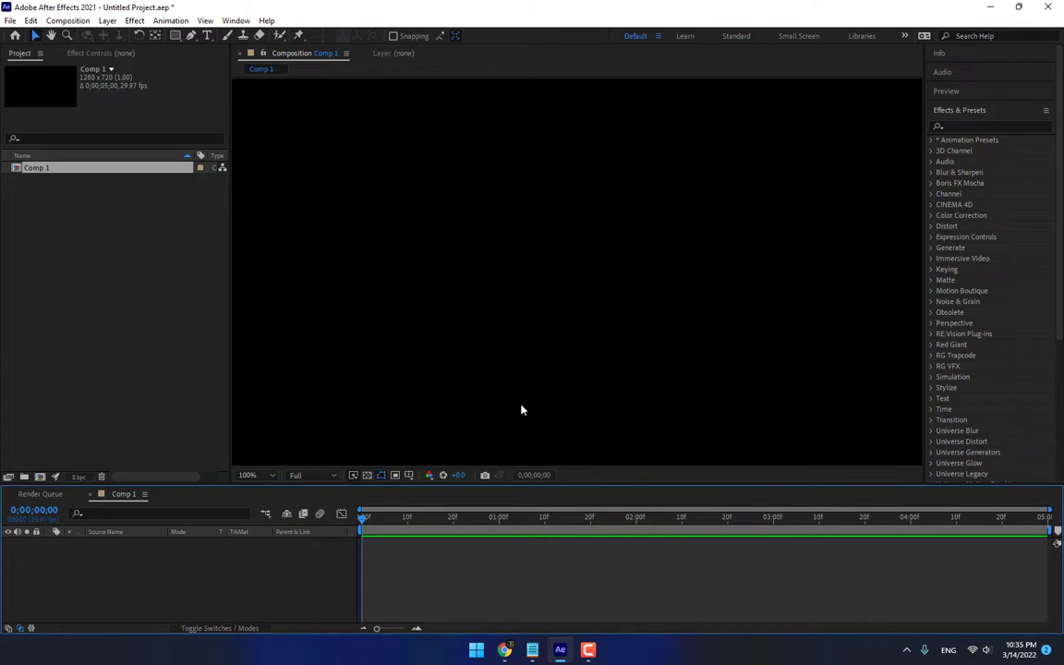
- Switch to the Motion Tracking workspace and give the composition viewer more height
{"action": "left_click", "coordinate": [236, 21]}
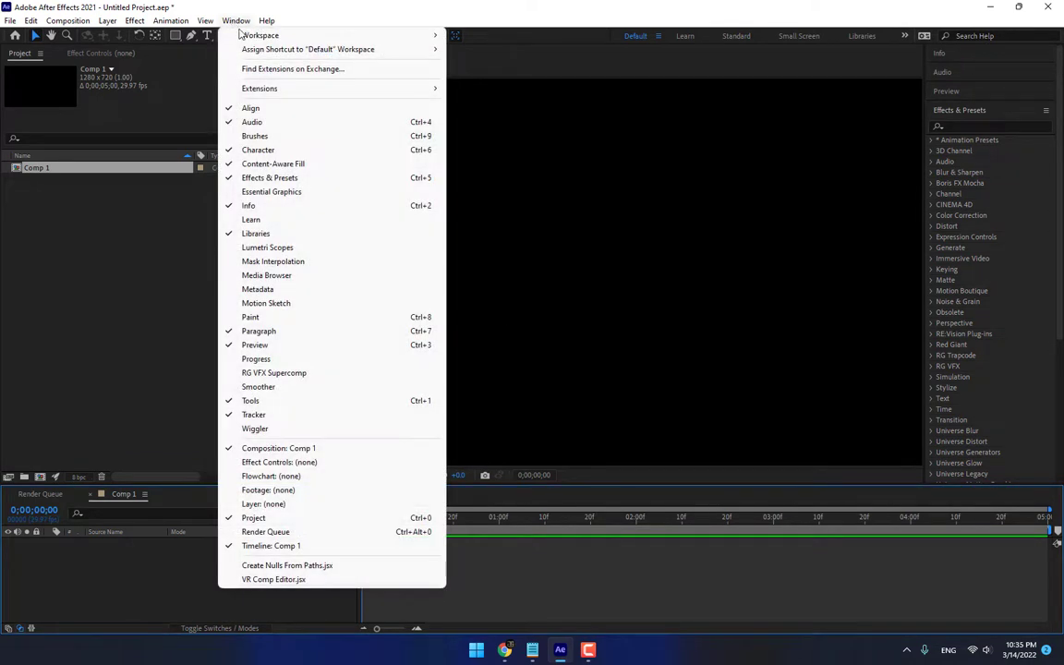
{"action": "mouse_move", "coordinate": [243, 37]}
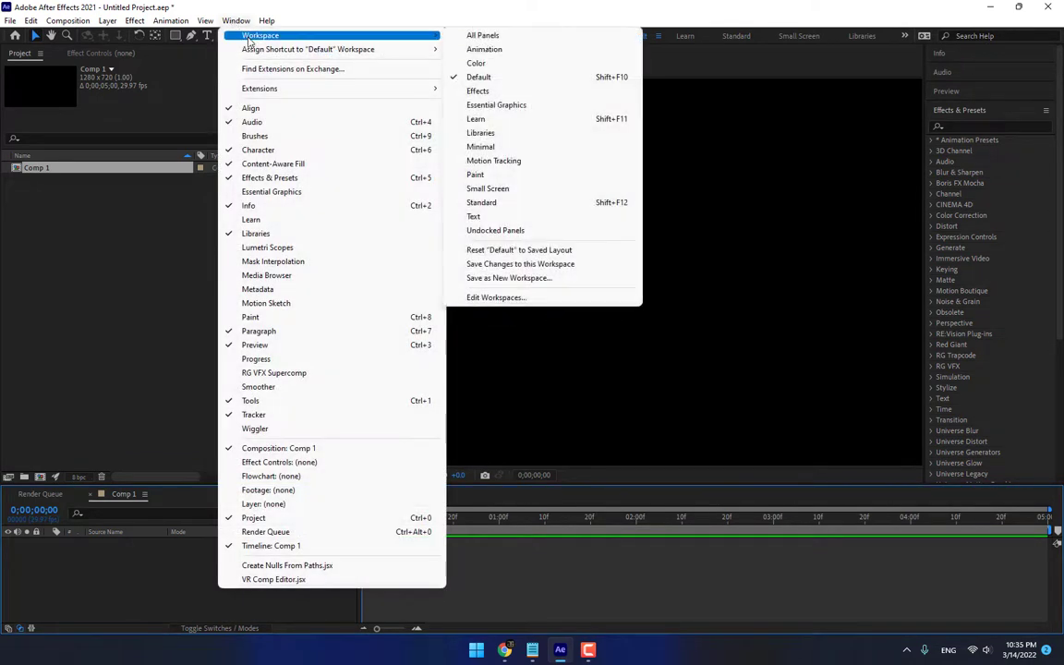
{"action": "left_click", "coordinate": [513, 164]}
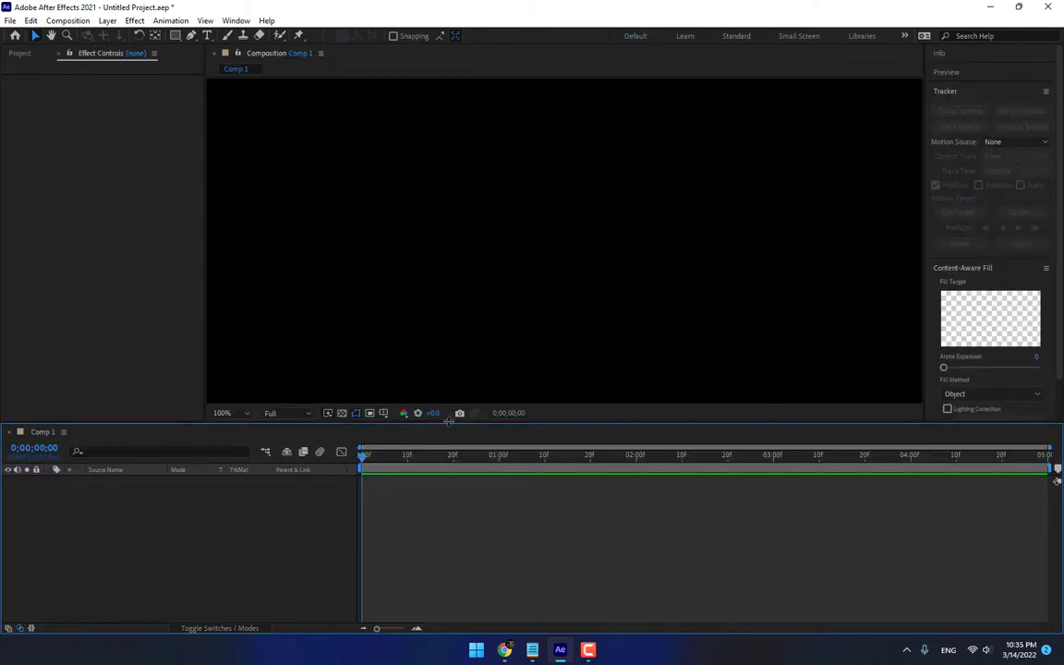
{"action": "left_click_drag", "start_coordinate": [446, 423], "coordinate": [434, 467]}
- Switch to the Effects workspace and drag the viewer border down for more height
{"action": "left_click", "coordinate": [229, 22]}
{"action": "mouse_move", "coordinate": [261, 35]}
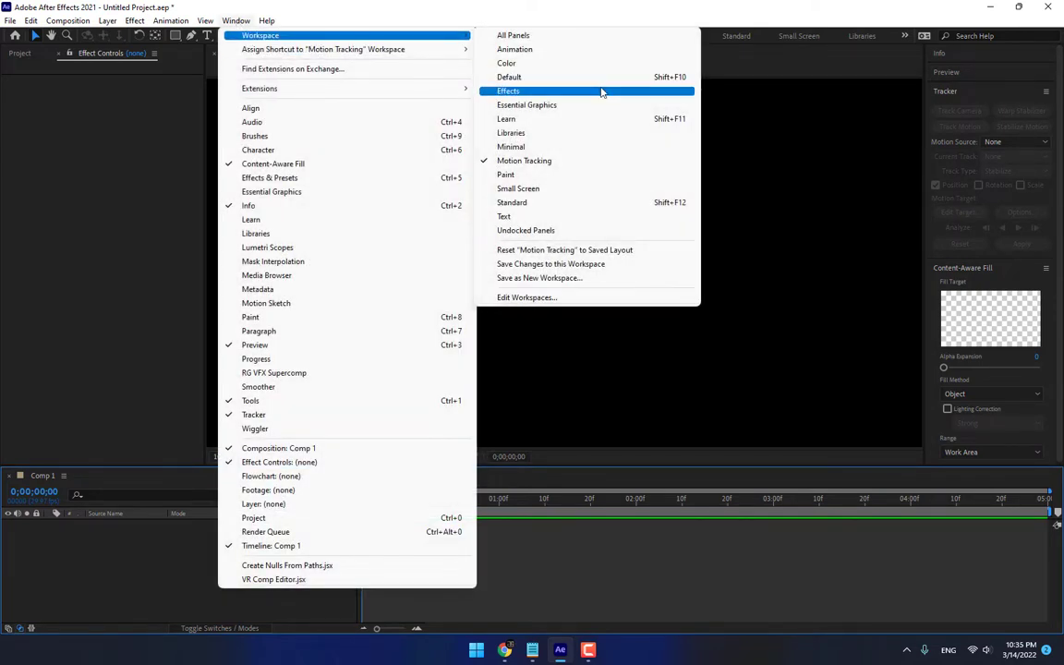
{"action": "left_click", "coordinate": [580, 92]}
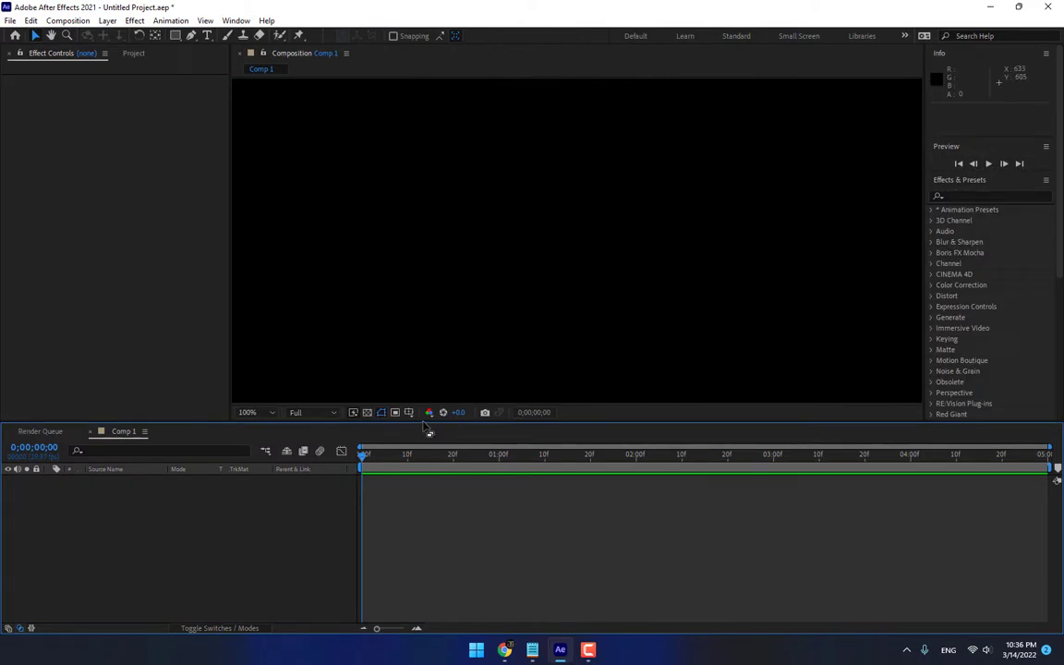
{"action": "left_click_drag", "start_coordinate": [429, 431], "coordinate": [428, 468]}
- Turn on Title/Action Safe guides and rulers, and set the viewer magnification to Fit
{"action": "left_click", "coordinate": [409, 448]}
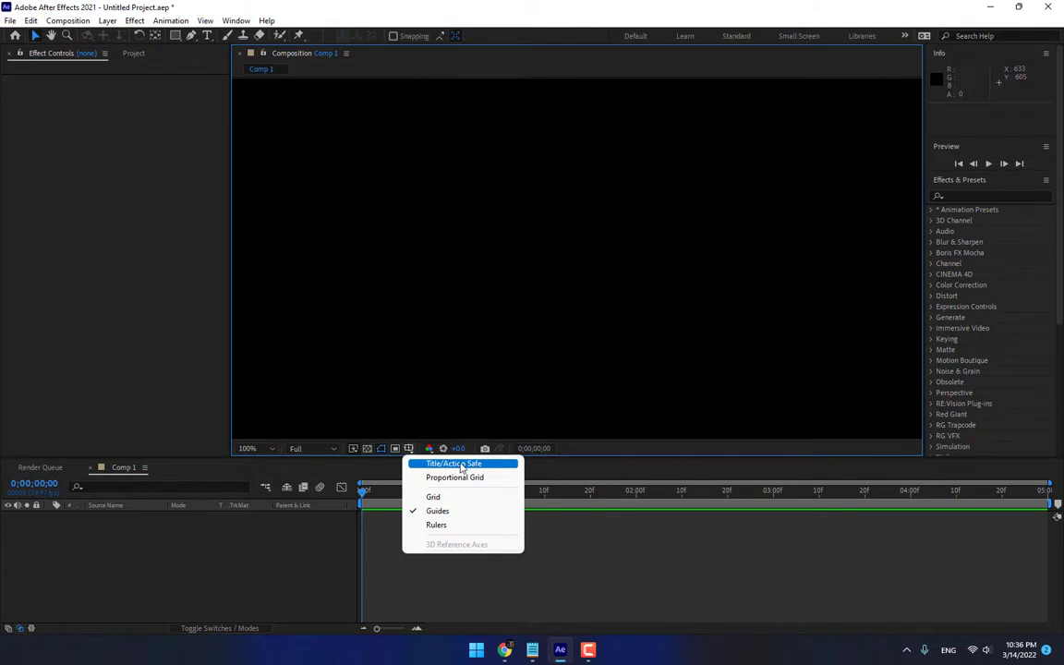
{"action": "left_click", "coordinate": [461, 465]}
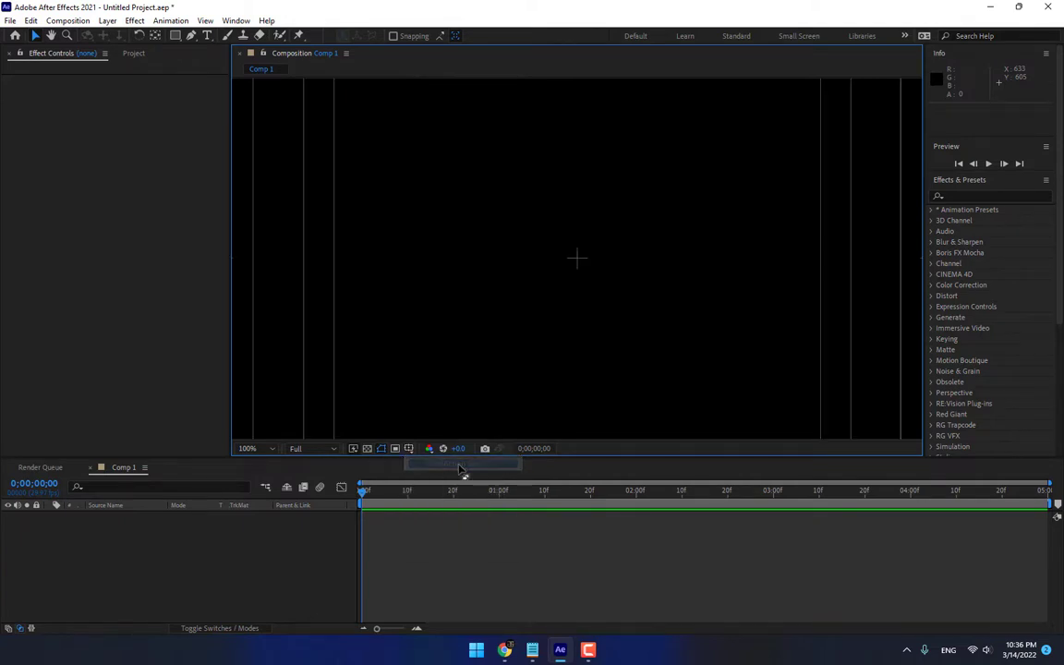
{"action": "left_click", "coordinate": [408, 449]}
{"action": "left_click", "coordinate": [440, 522]}
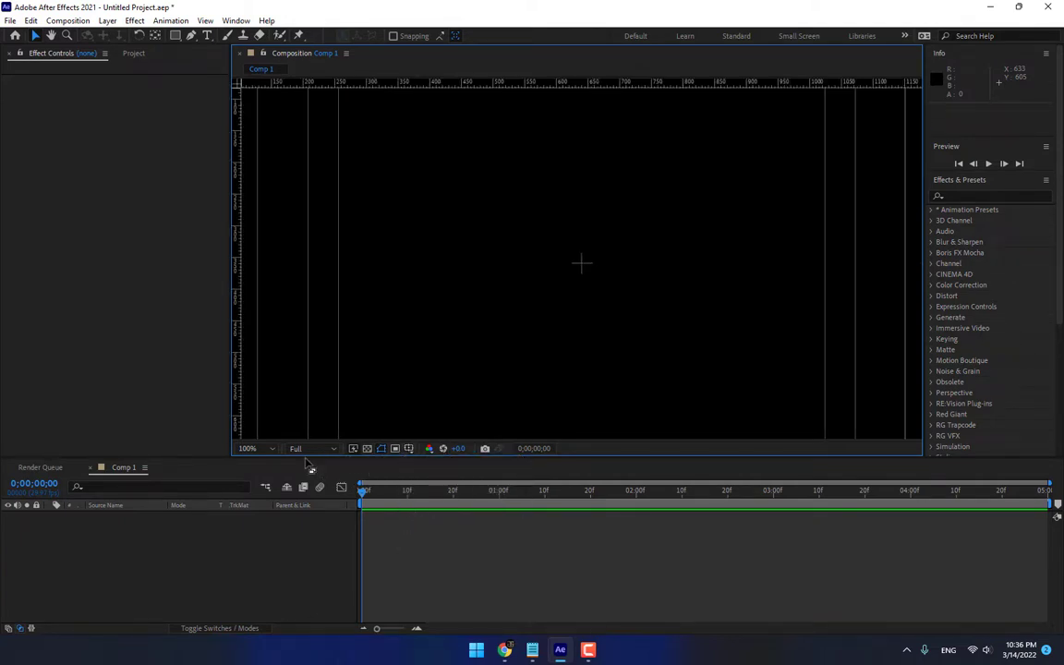
{"action": "left_click", "coordinate": [268, 449]}
{"action": "left_click", "coordinate": [260, 229]}
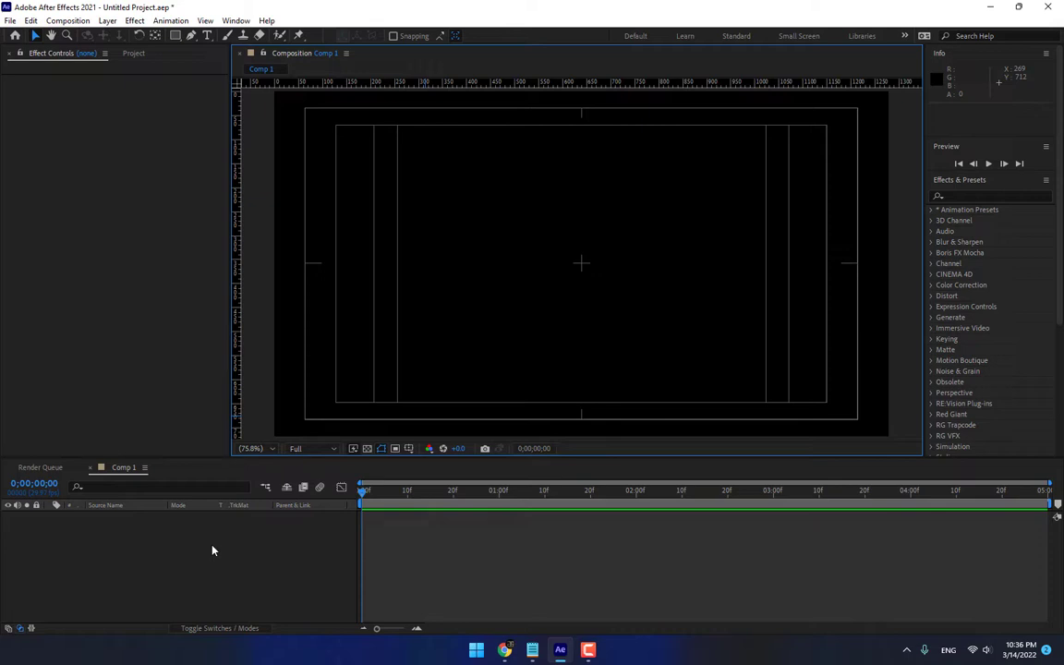
{"action": "left_click", "coordinate": [189, 551]}
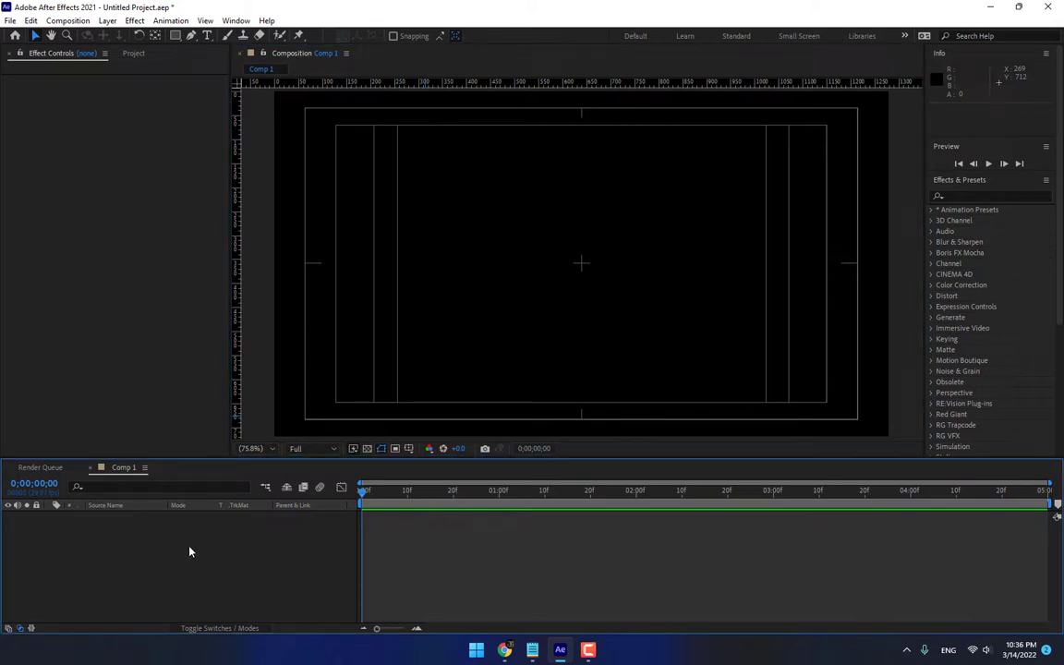
- Rename the composition to 'Title Trailer' in Composition Settings (Ctrl+K)
{"action": "key", "text": "ctrl+k"}
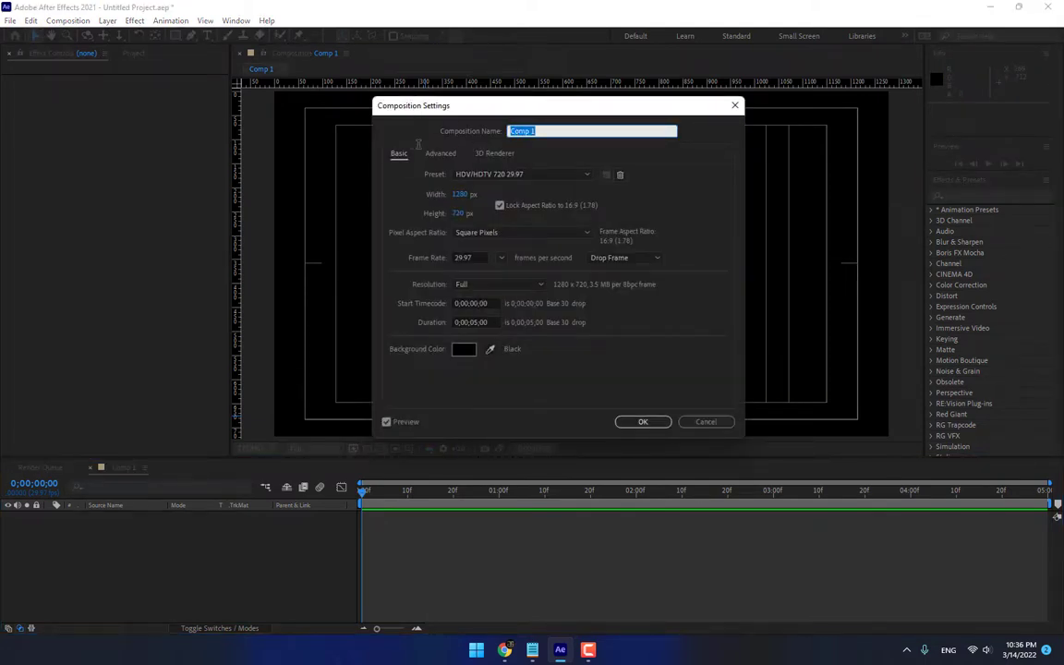
{"action": "type", "text": "Title Trailler"}
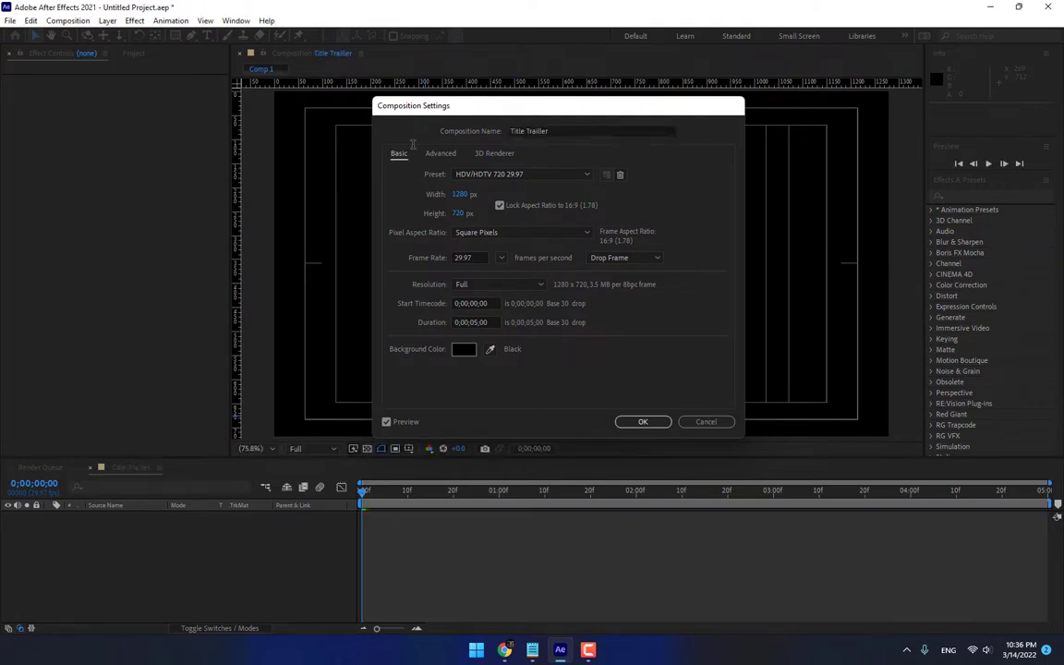
{"action": "key", "text": "Return"}
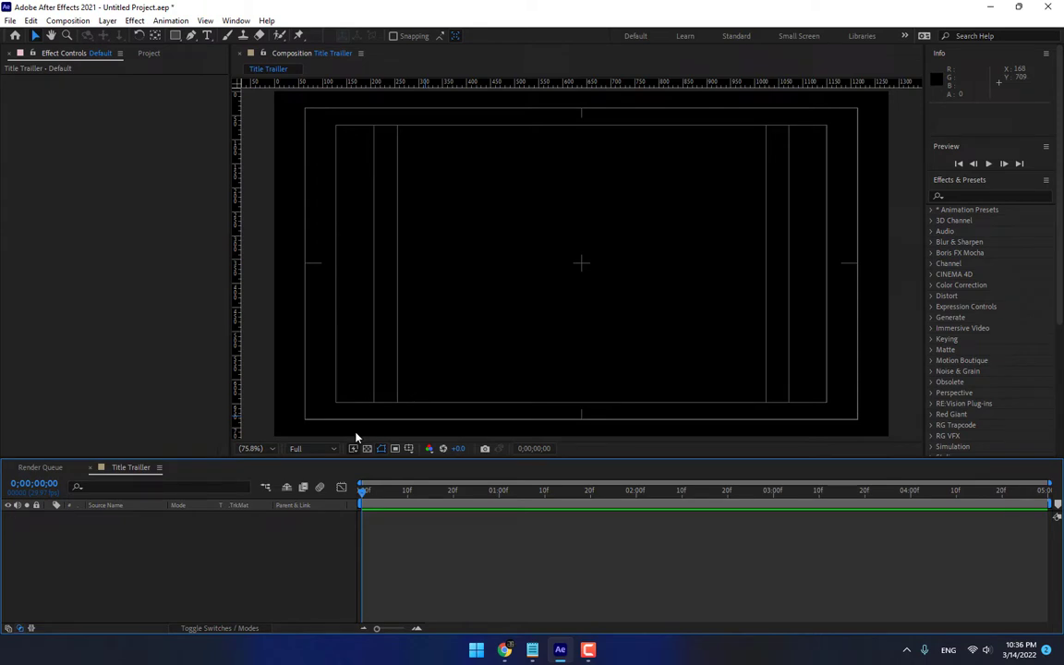
- Re-dock the Effect Controls, Composition, Project, Timeline and Render Queue panels in new positions
{"action": "left_click", "coordinate": [143, 55]}
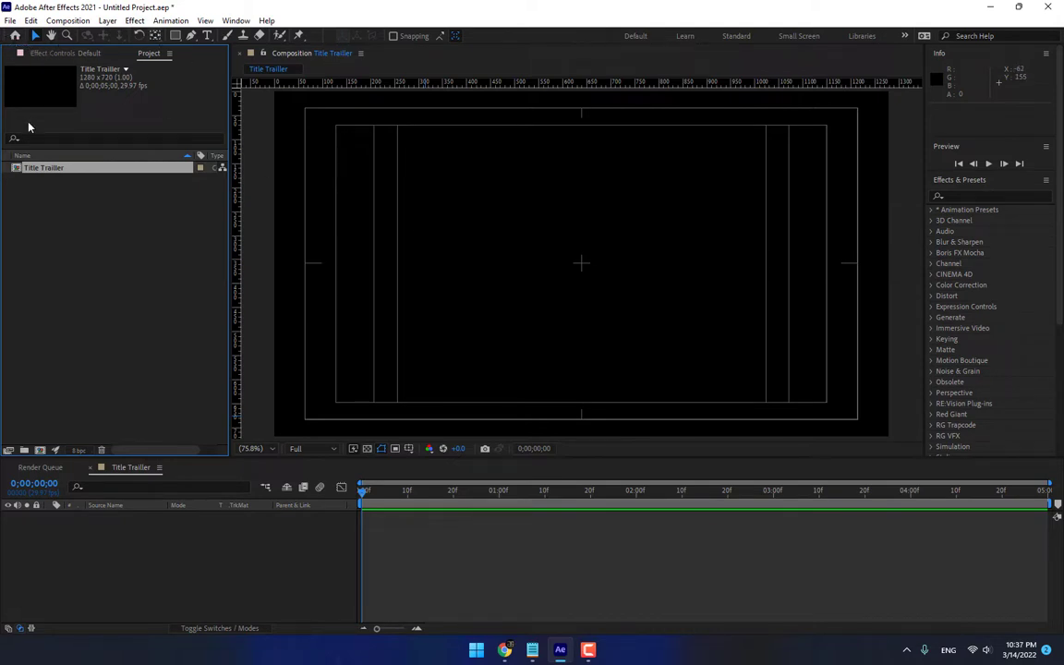
{"action": "left_click_drag", "start_coordinate": [59, 50], "coordinate": [406, 176]}
{"action": "left_click_drag", "start_coordinate": [301, 52], "coordinate": [517, 573]}
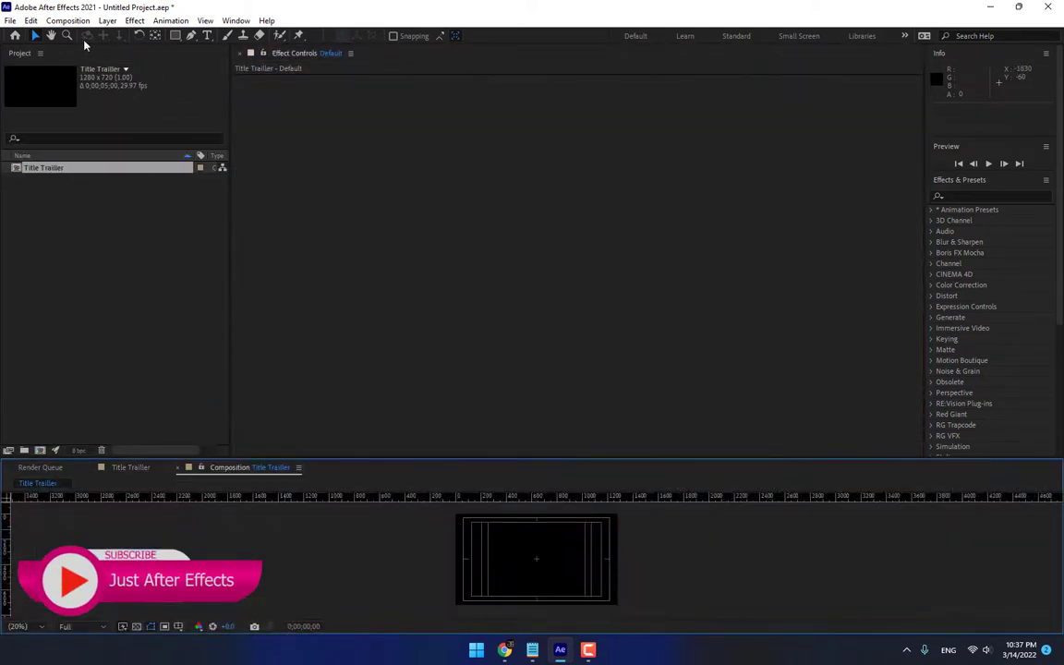
{"action": "left_click_drag", "start_coordinate": [17, 51], "coordinate": [888, 316]}
{"action": "left_click_drag", "start_coordinate": [136, 467], "coordinate": [475, 250]}
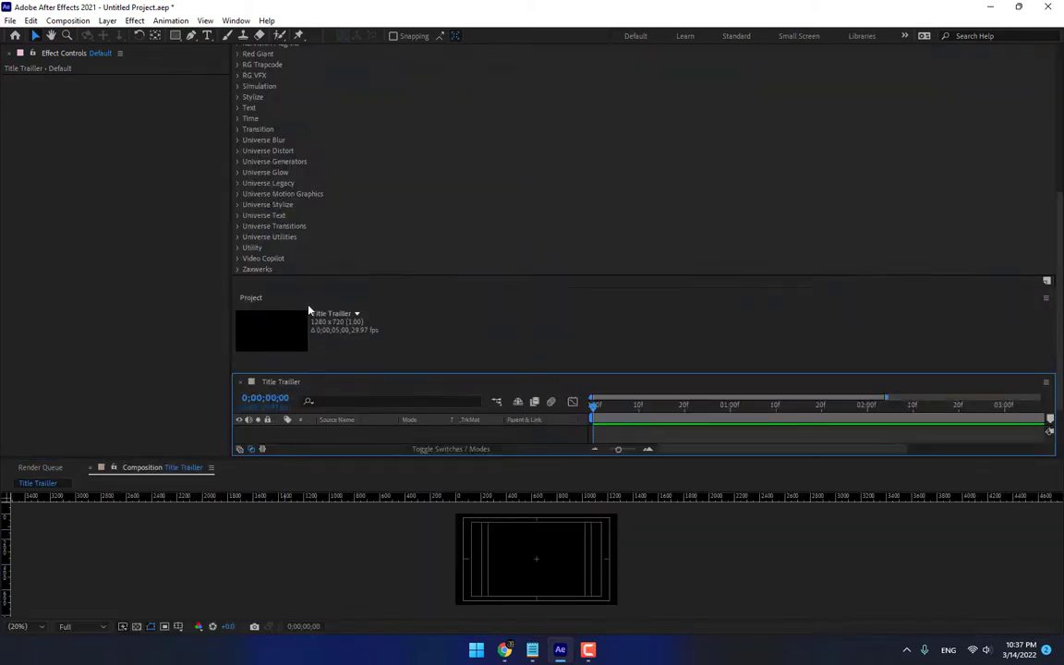
{"action": "left_click_drag", "start_coordinate": [39, 468], "coordinate": [632, 202]}
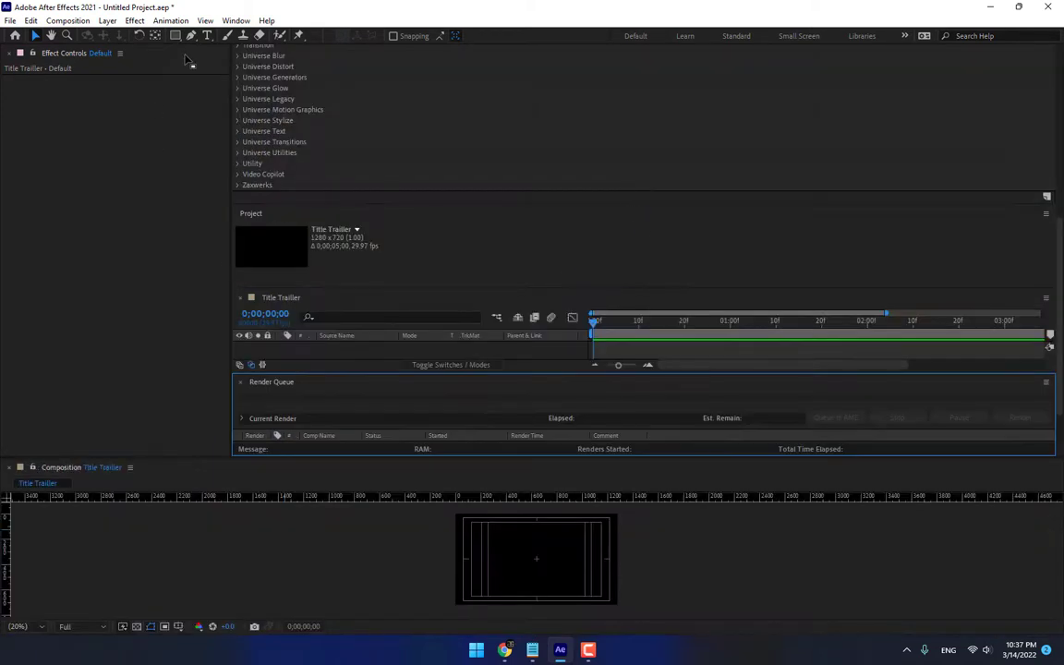
{"action": "left_click_drag", "start_coordinate": [254, 383], "coordinate": [97, 379]}
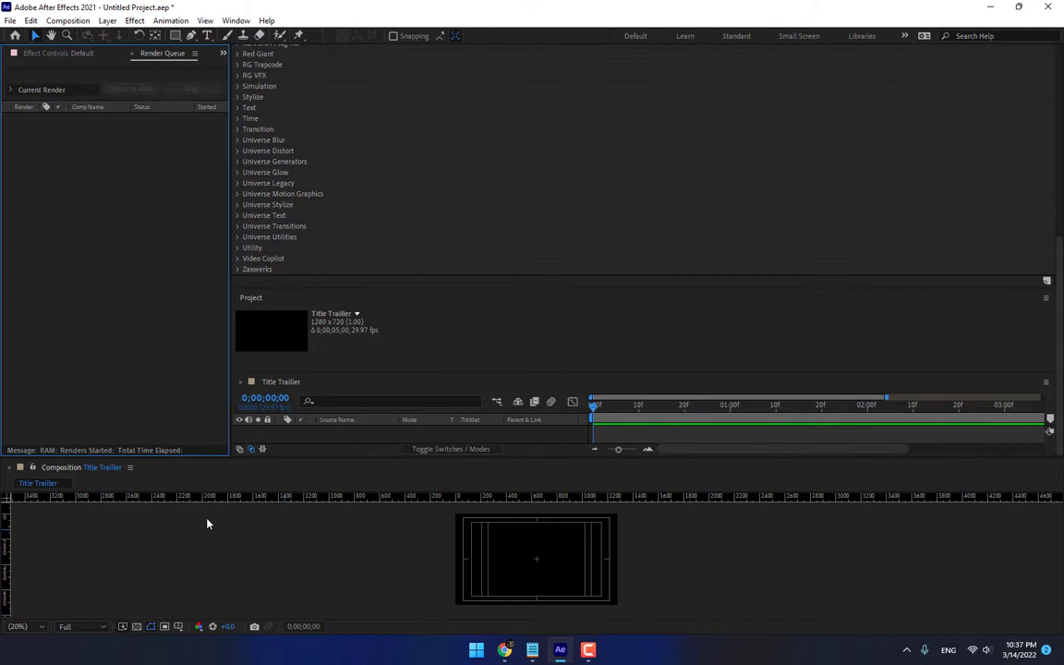
- Reset the Effects workspace to its saved layout, glance at the Notepad questions, and return
{"action": "left_click", "coordinate": [237, 20]}
{"action": "mouse_move", "coordinate": [261, 35]}
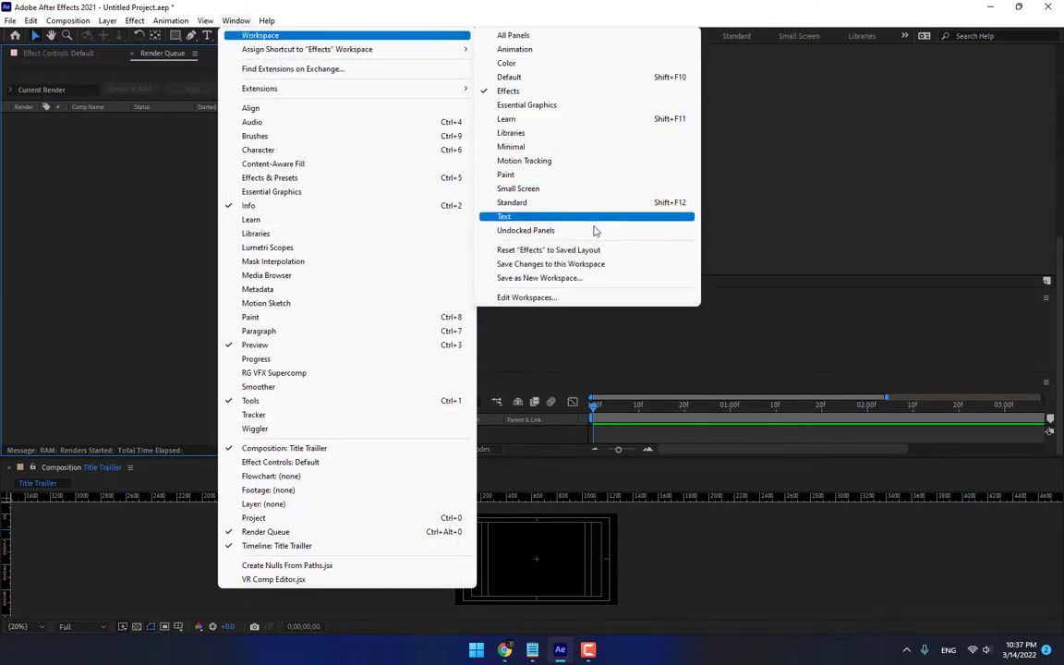
{"action": "left_click", "coordinate": [562, 251]}
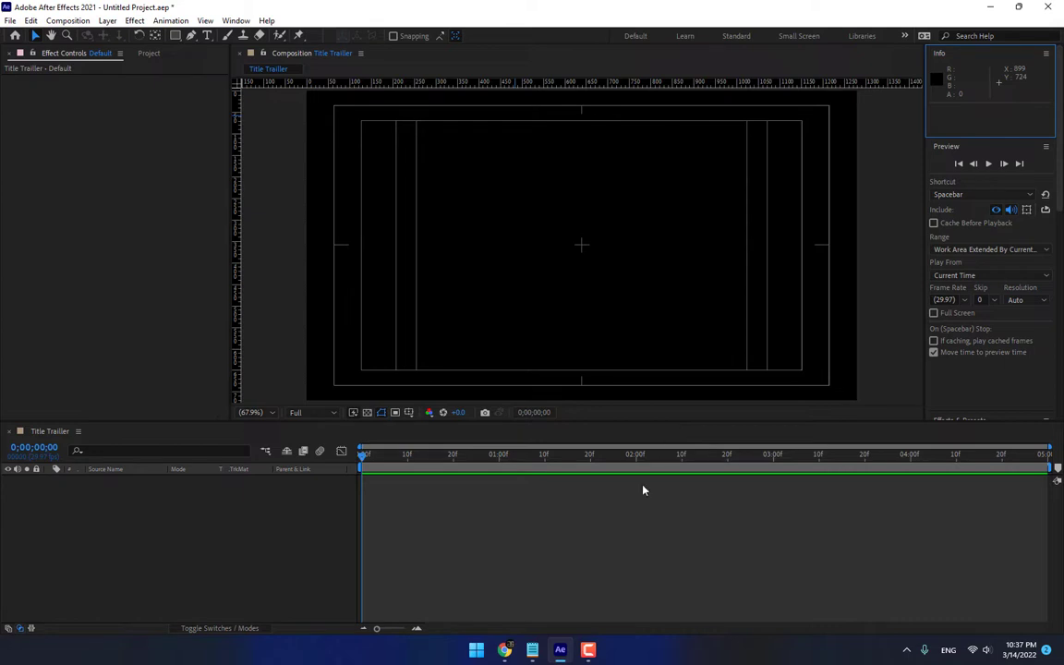
{"action": "key", "text": "alt+Tab"}
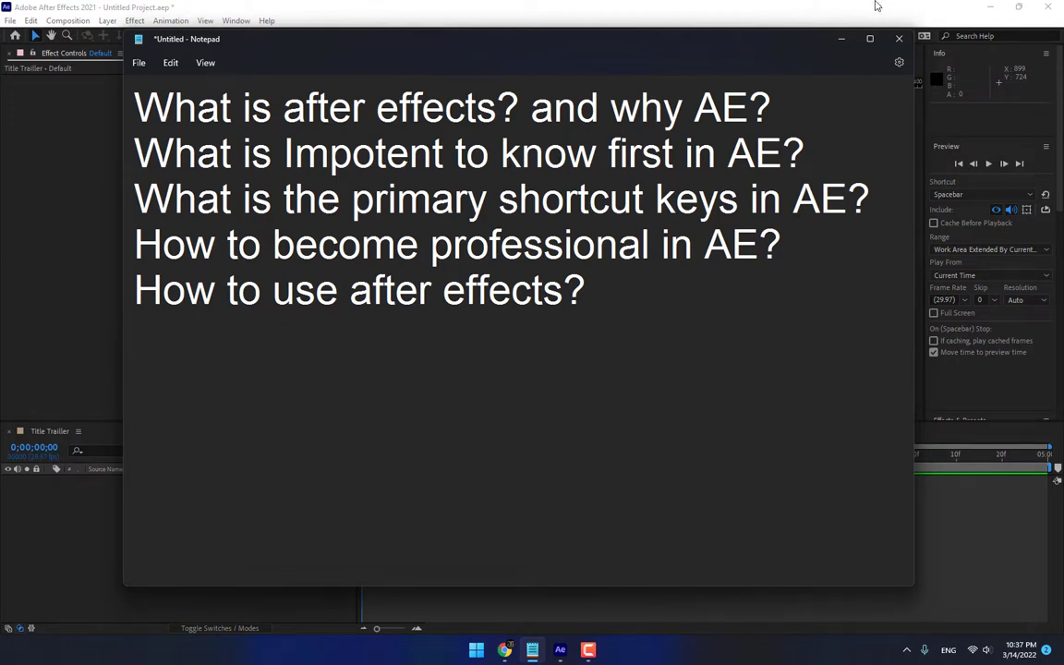
{"action": "left_click", "coordinate": [790, 4]}
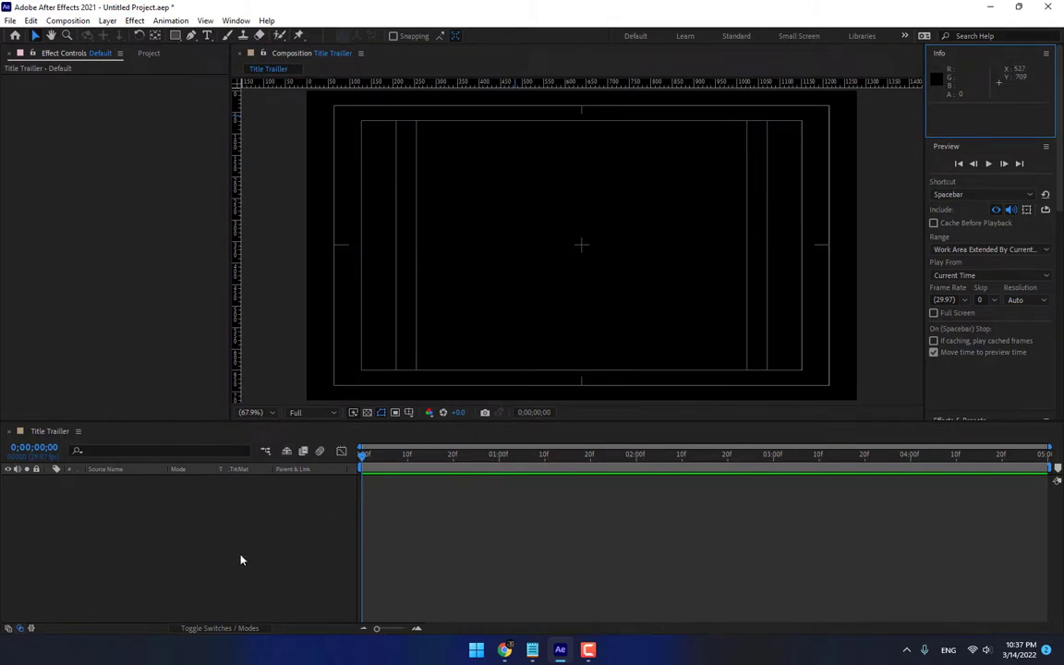
- Add a new text layer via the timeline's New > Text menu and type 'How To'
{"action": "right_click", "coordinate": [211, 591]}
{"action": "mouse_move", "coordinate": [252, 430]}
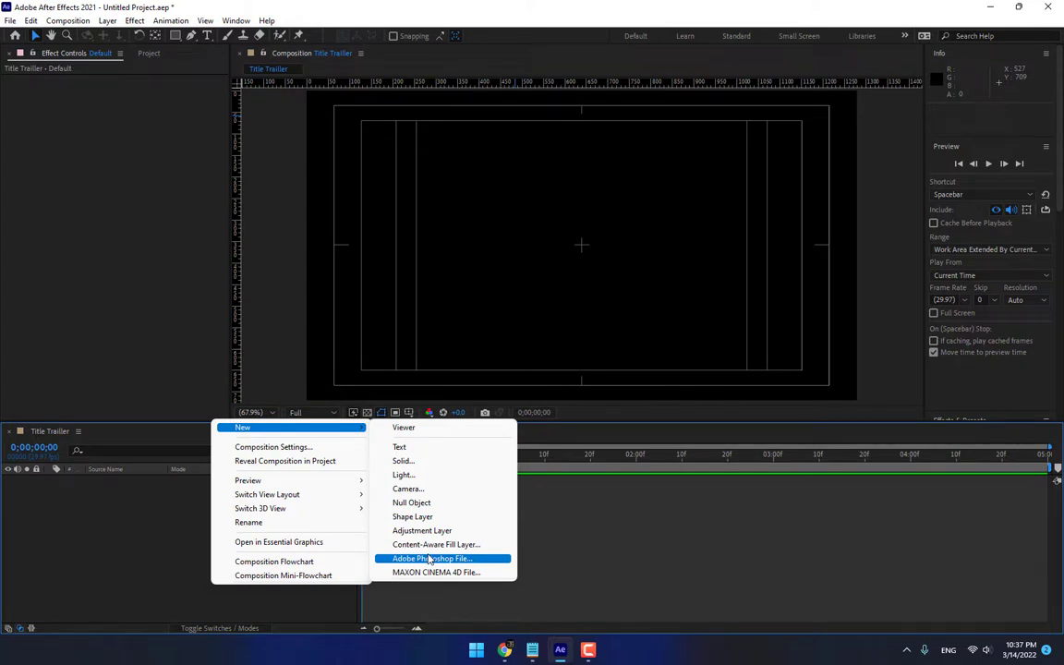
{"action": "left_click", "coordinate": [428, 448]}
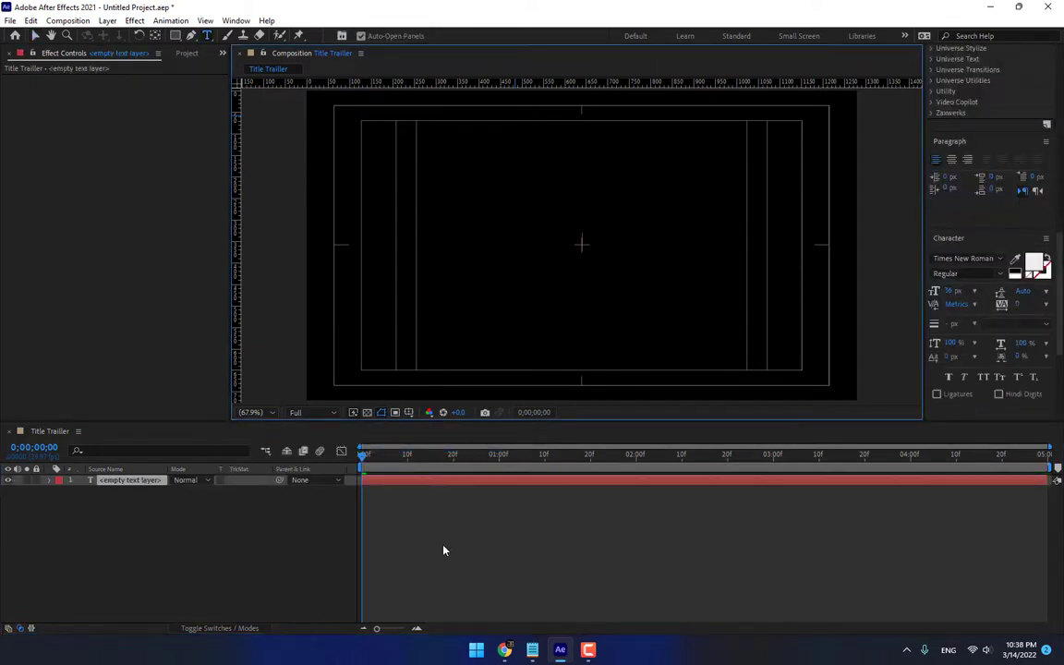
{"action": "type", "text": "How To"}
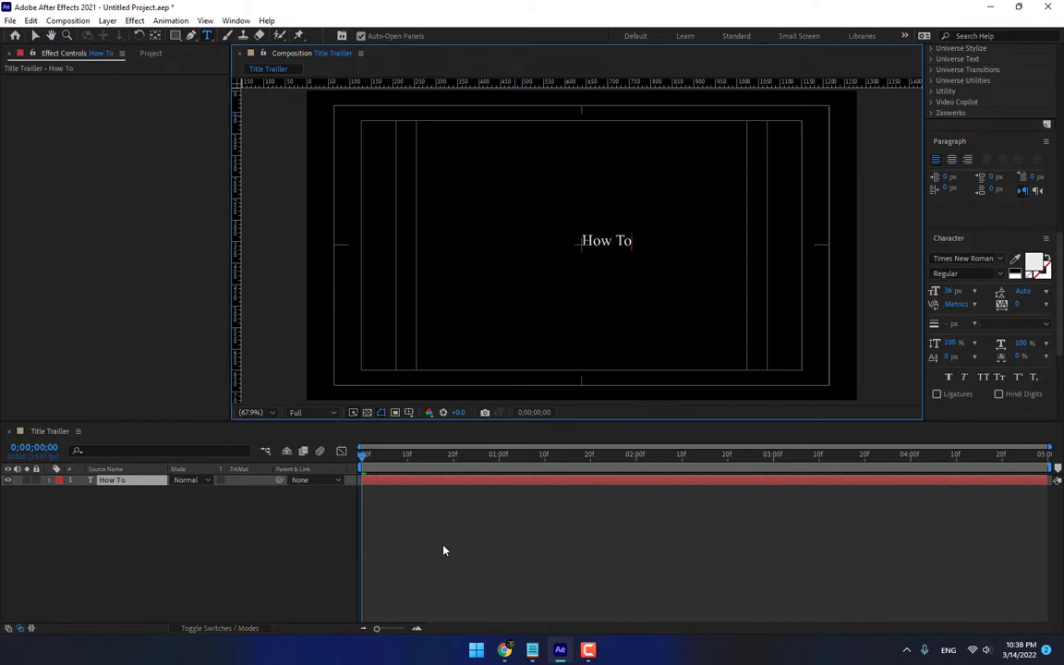
- Scale the How To text to 351%, centre it, and trim its out point to 1 second
{"action": "left_click", "coordinate": [35, 36]}
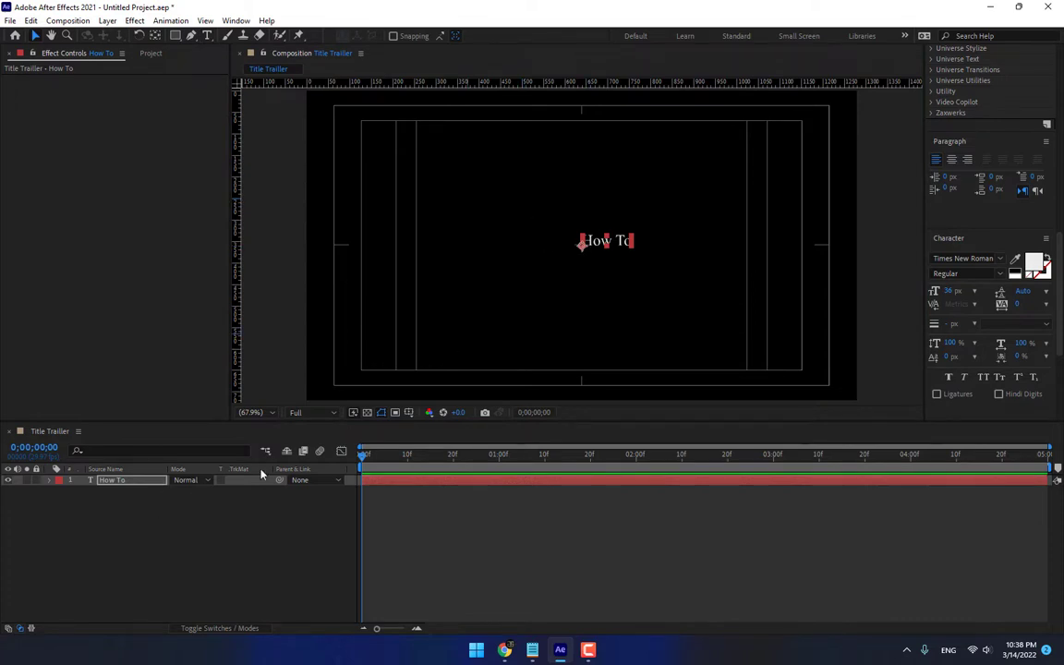
{"action": "key", "text": "s"}
{"action": "left_click_drag", "start_coordinate": [209, 492], "coordinate": [588, 317]}
{"action": "key", "text": "ctrl+Home"}
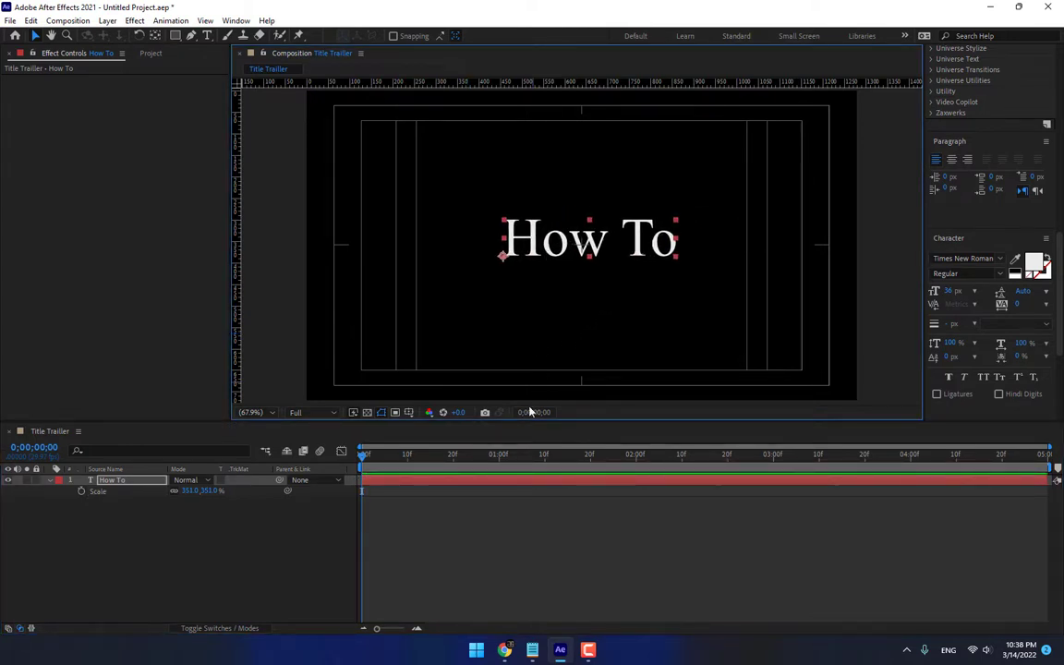
{"action": "left_click_drag", "start_coordinate": [362, 455], "coordinate": [499, 475]}
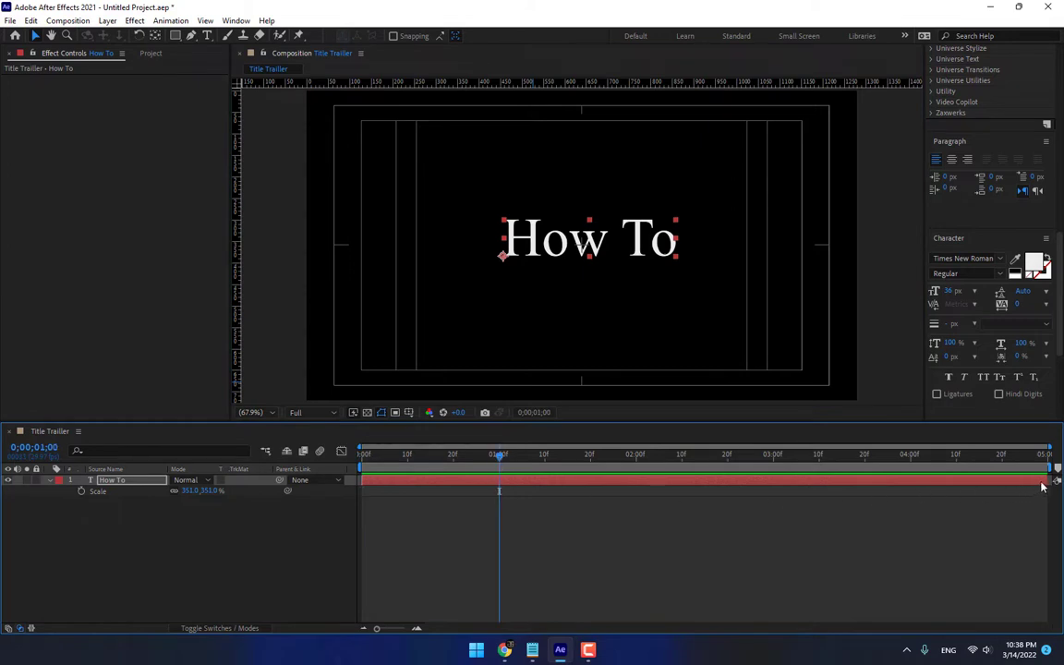
{"action": "left_click_drag", "start_coordinate": [1044, 482], "coordinate": [500, 488]}
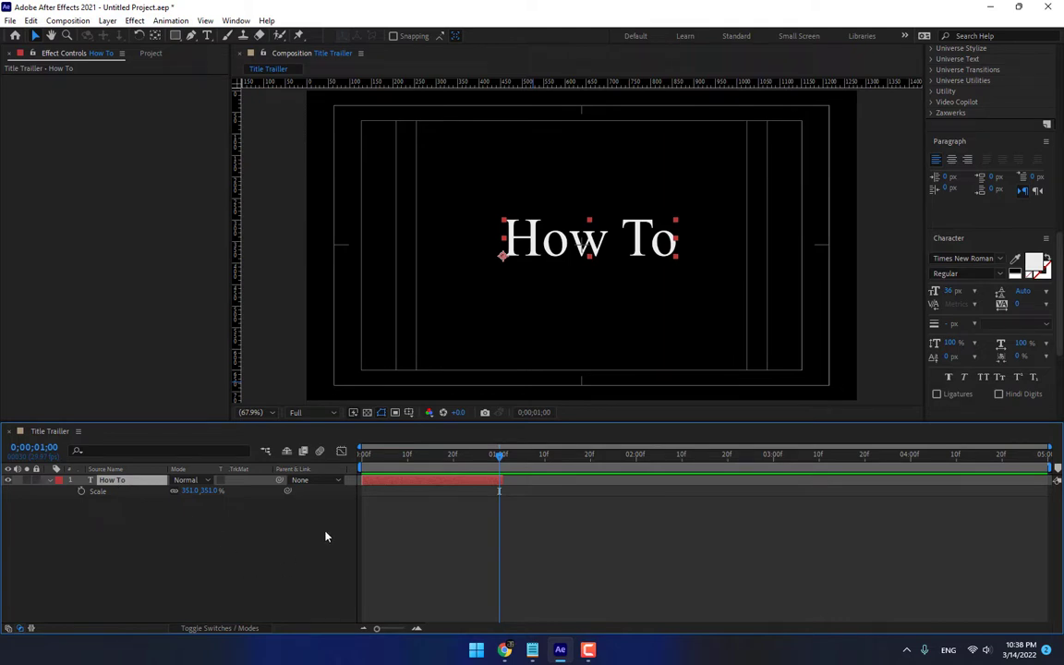
{"action": "left_click", "coordinate": [262, 552]}
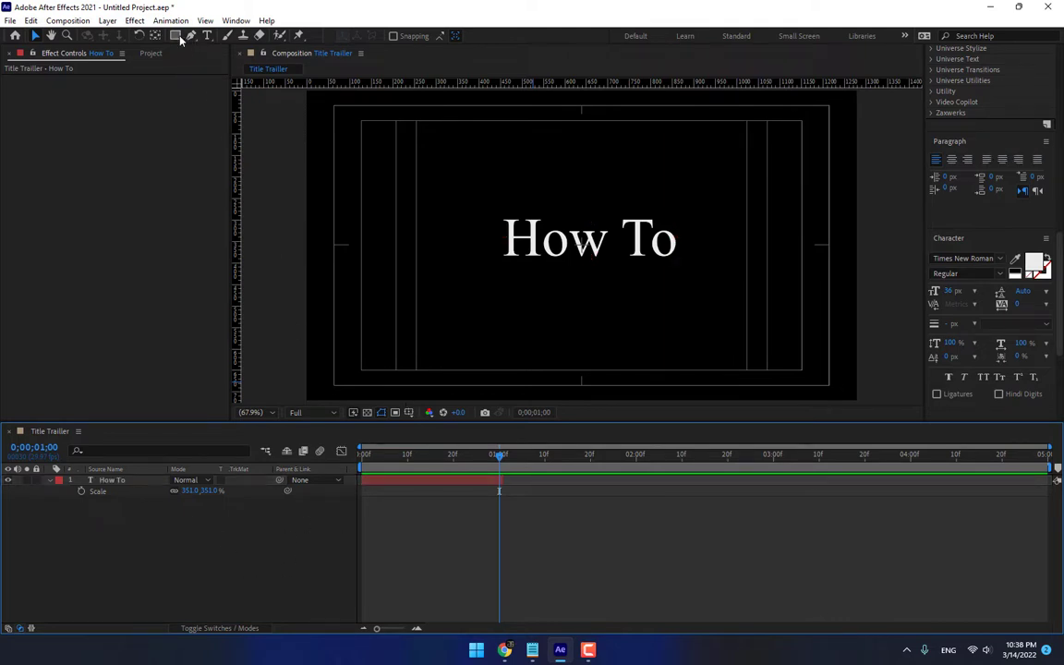
- Pick the Rectangle tool, add an empty shape layer, and move the time to frame 17
{"action": "left_click", "coordinate": [177, 36]}
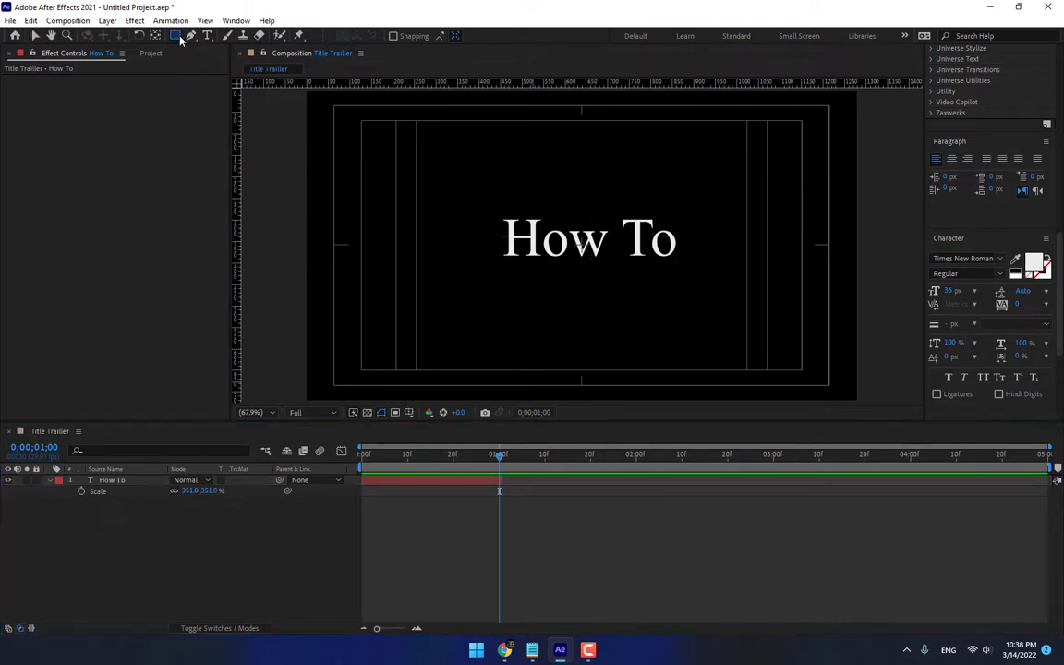
{"action": "right_click", "coordinate": [237, 544]}
{"action": "mouse_move", "coordinate": [345, 400]}
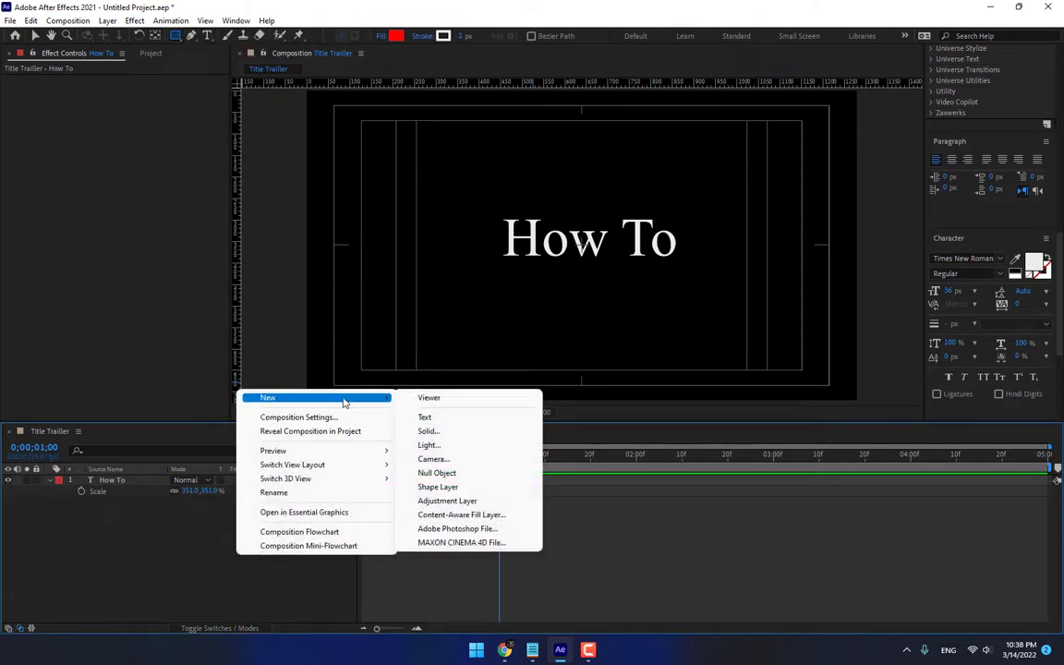
{"action": "left_click", "coordinate": [443, 488]}
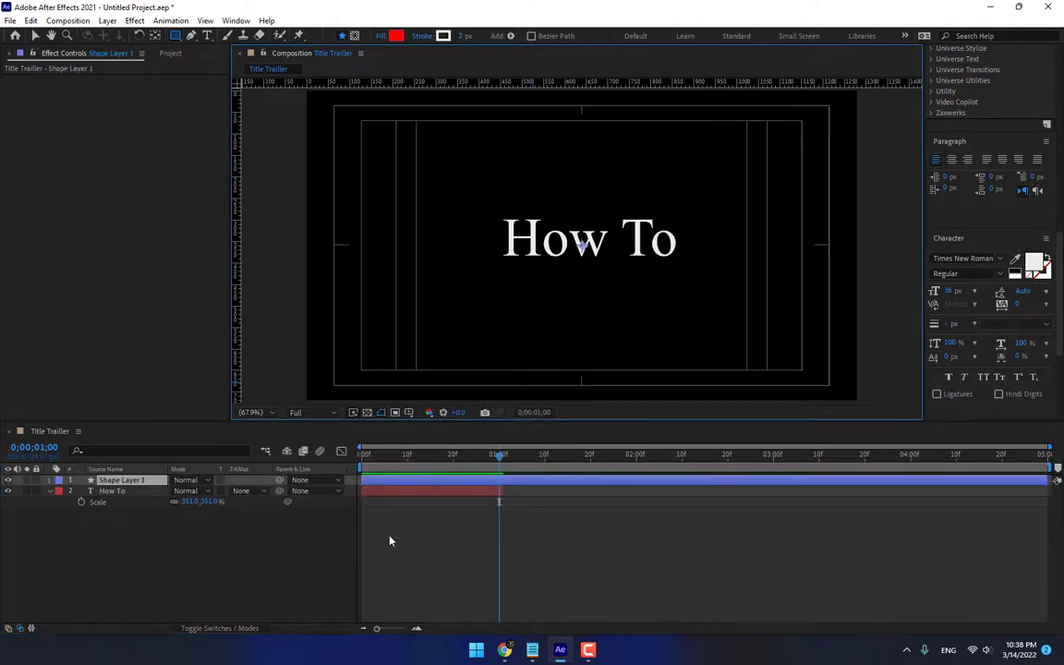
{"action": "left_click", "coordinate": [136, 491]}
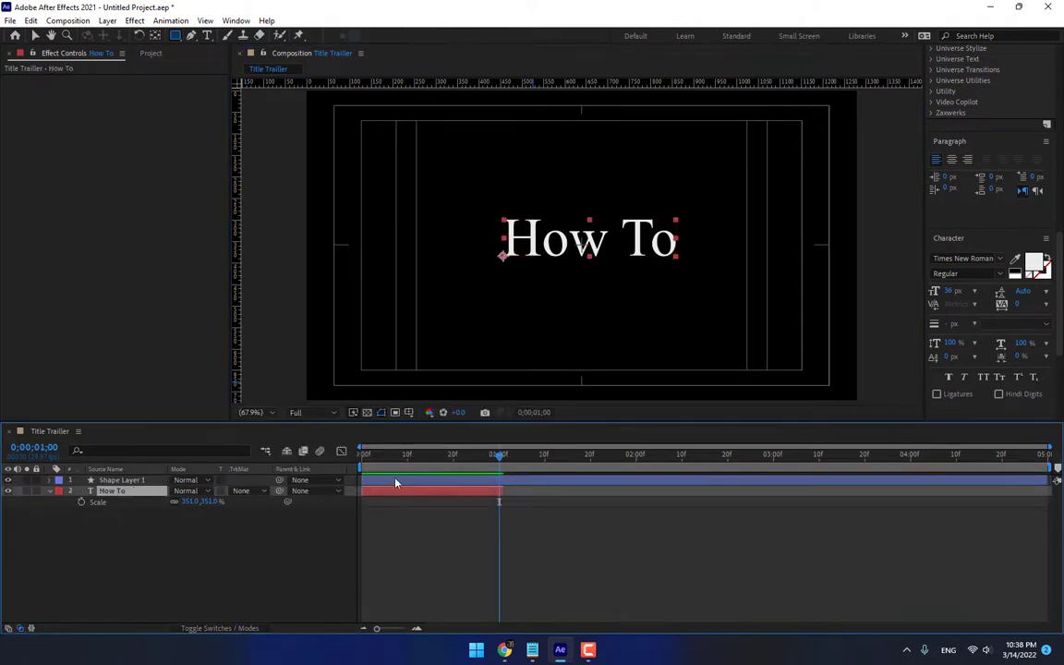
{"action": "left_click", "coordinate": [440, 462]}
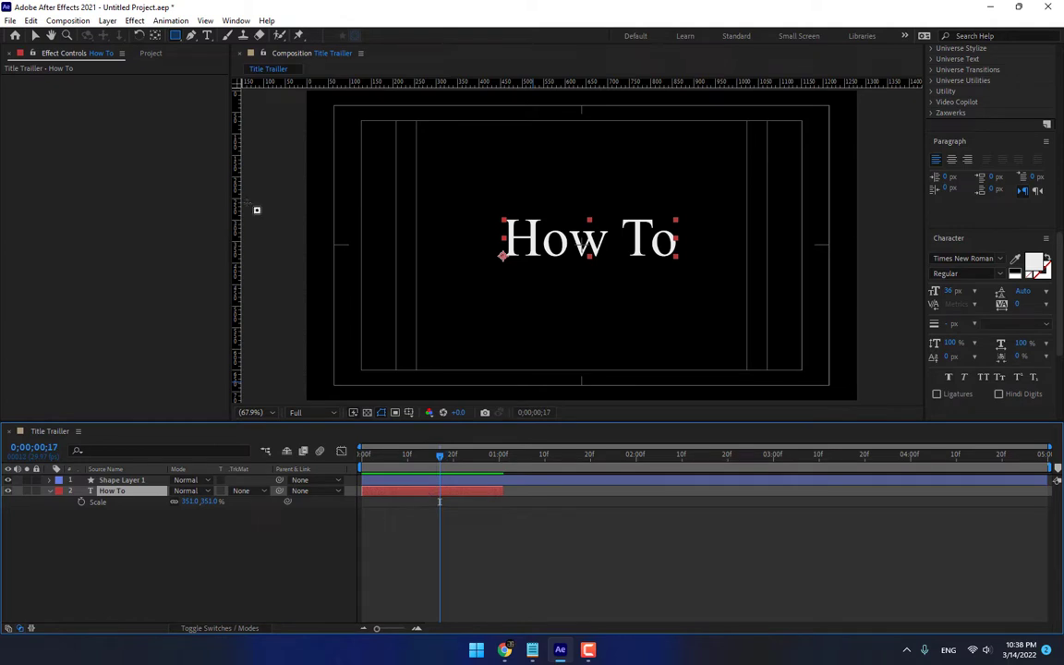
{"action": "left_click_drag", "start_coordinate": [486, 213], "coordinate": [684, 268]}
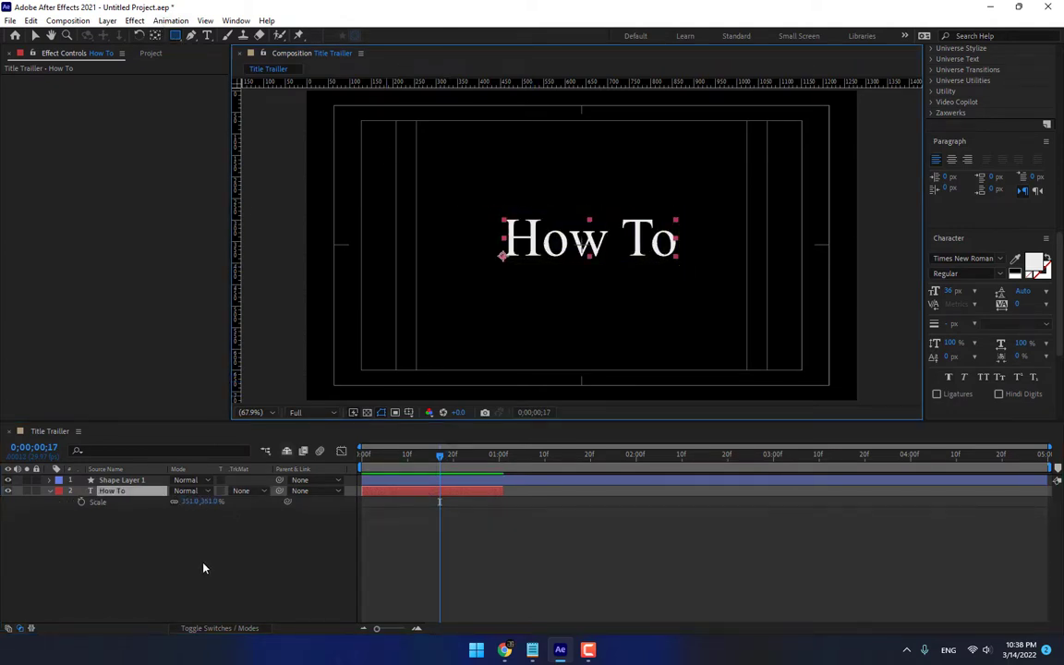
- Place the shape layer beneath How To, draw a red rectangle behind the text, and select both layers
{"action": "left_click", "coordinate": [147, 482]}
{"action": "left_click_drag", "start_coordinate": [147, 482], "coordinate": [141, 502]}
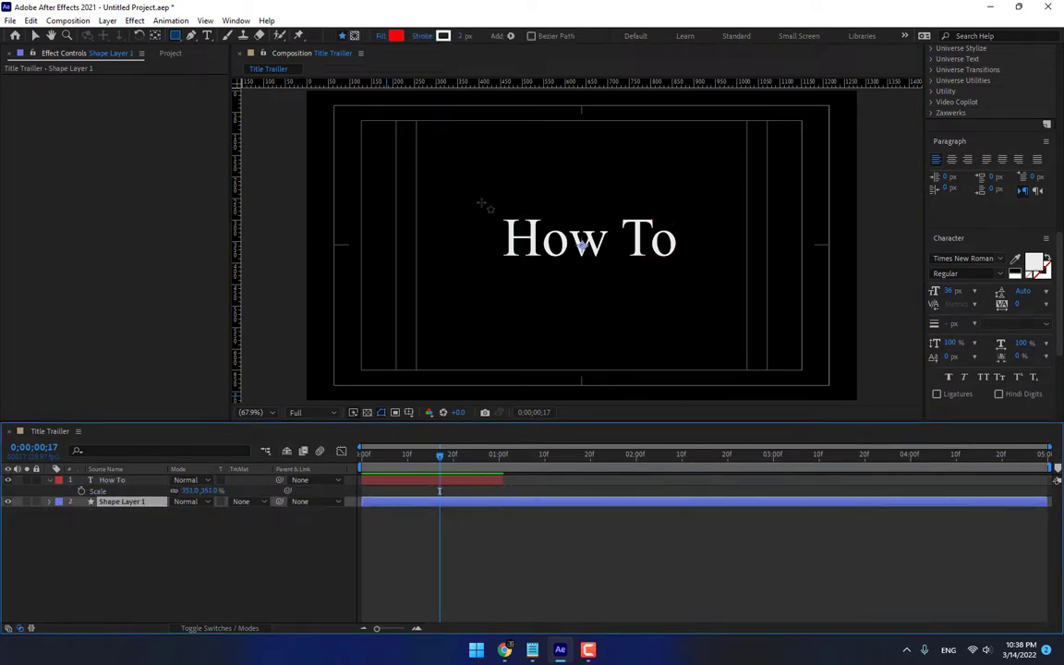
{"action": "left_click_drag", "start_coordinate": [482, 202], "coordinate": [694, 275]}
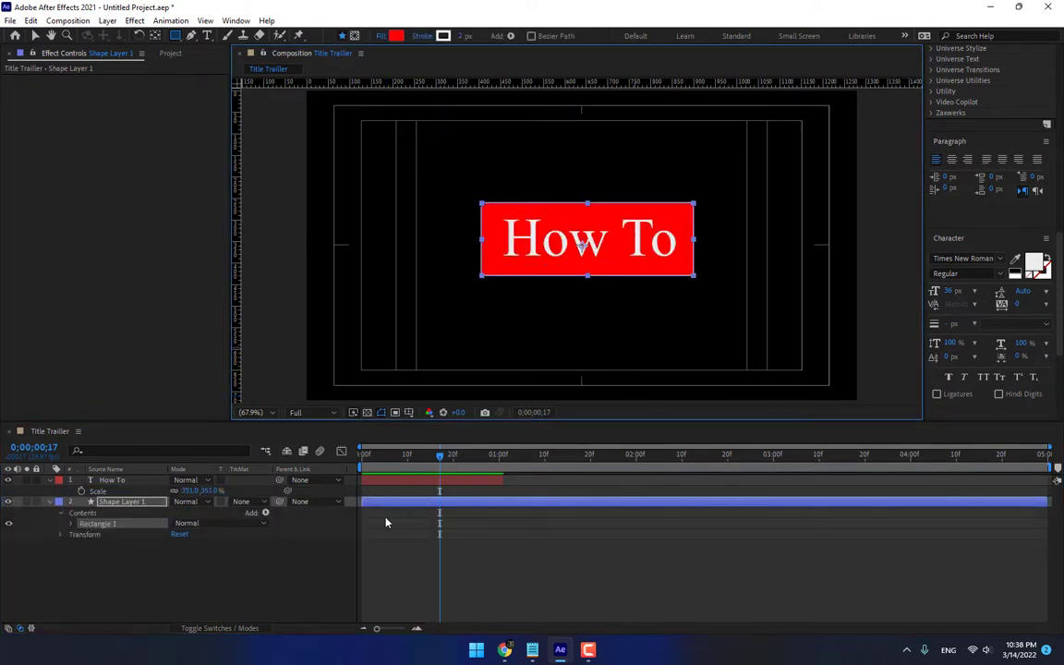
{"action": "left_click", "coordinate": [176, 574]}
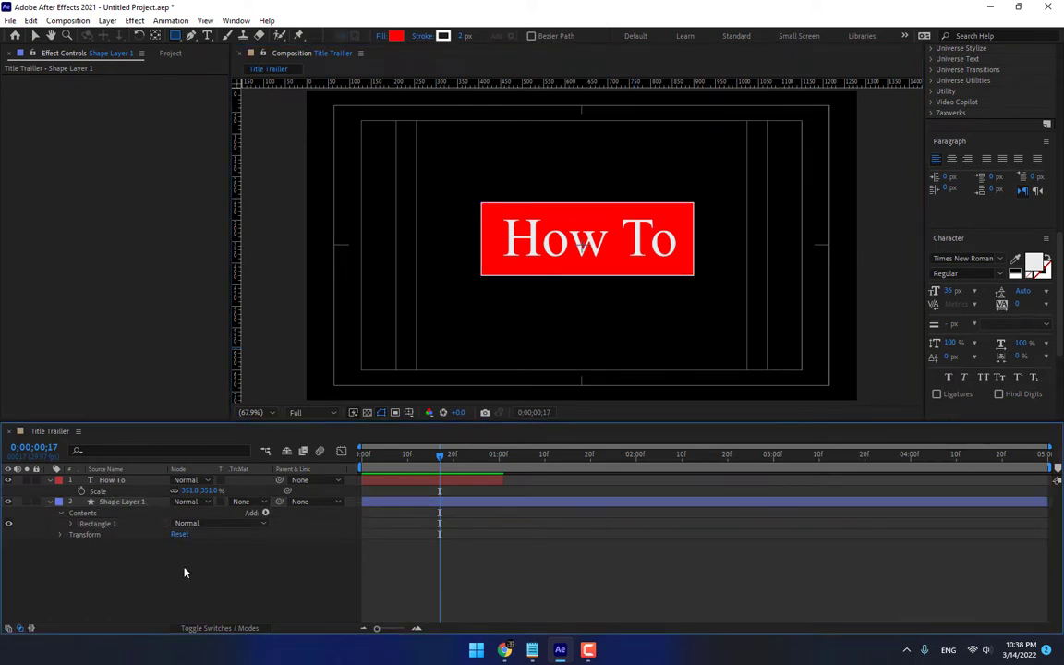
{"action": "left_click", "coordinate": [50, 480]}
{"action": "left_click", "coordinate": [50, 490]}
{"action": "left_click_drag", "start_coordinate": [122, 527], "coordinate": [94, 456]}
- Pre-compose the selected How To text and red rectangle as 'Fist Title'
{"action": "right_click", "coordinate": [130, 492]}
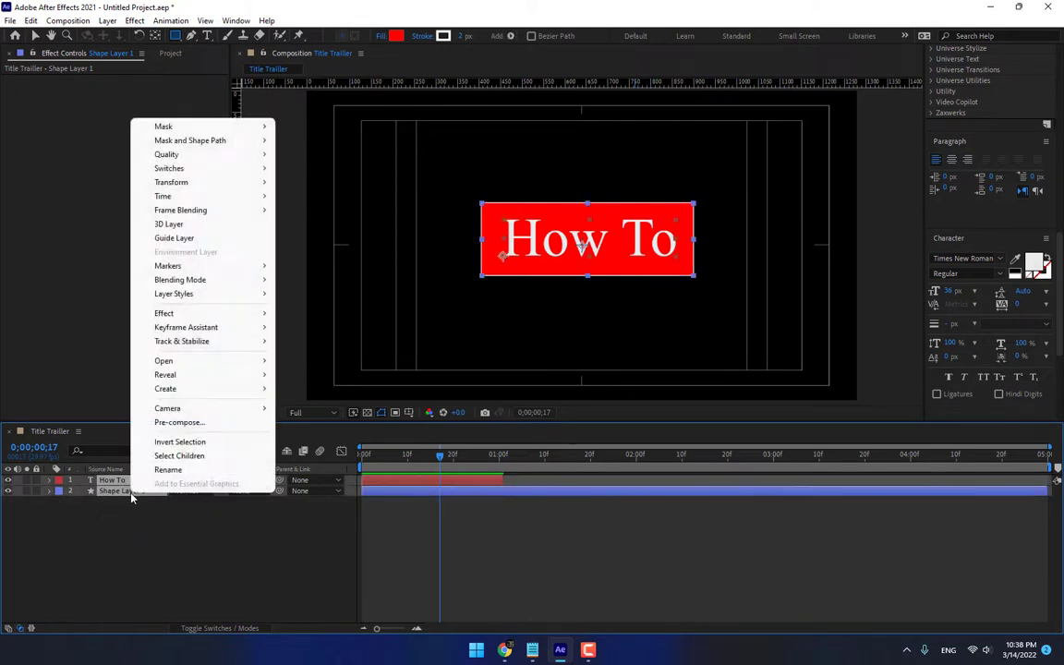
{"action": "left_click", "coordinate": [197, 426]}
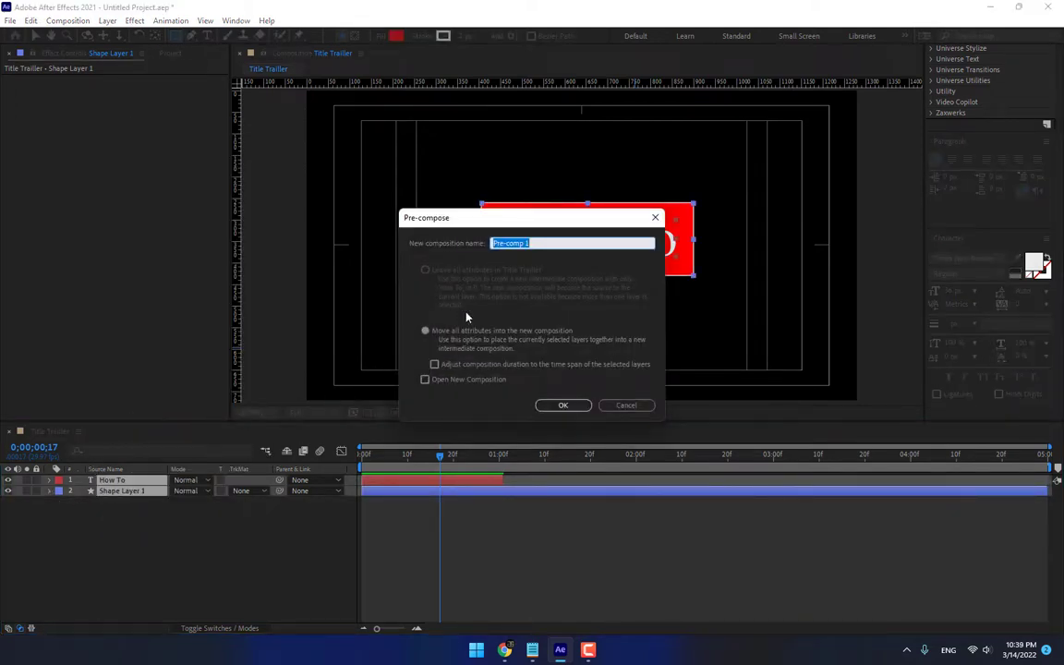
{"action": "left_click_drag", "start_coordinate": [504, 221], "coordinate": [765, 273]}
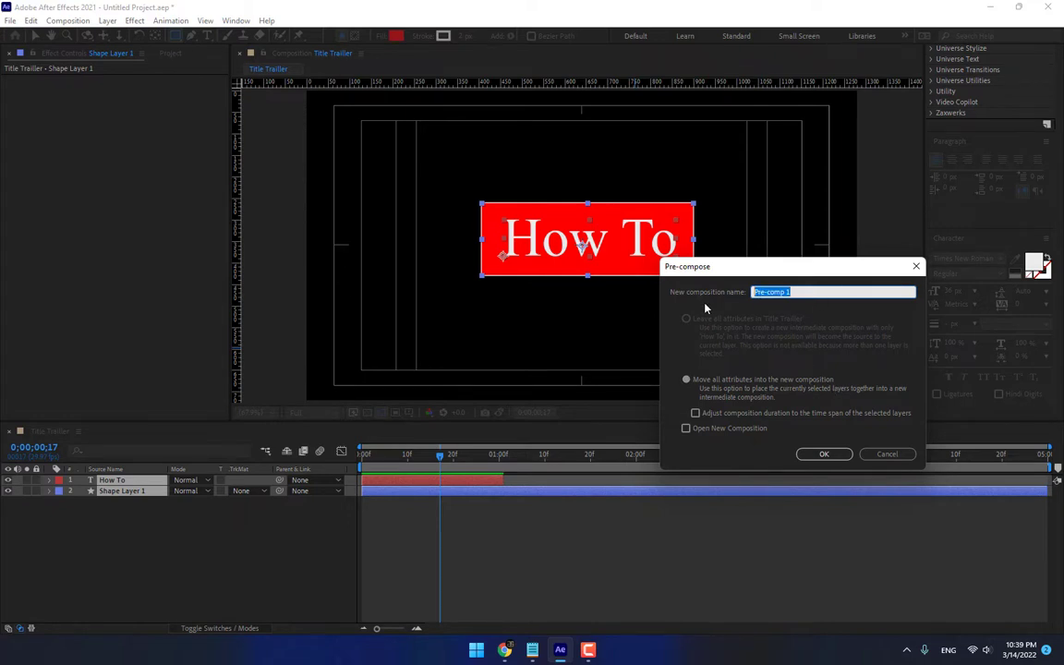
{"action": "type", "text": "Fist Title"}
{"action": "key", "text": "Return"}
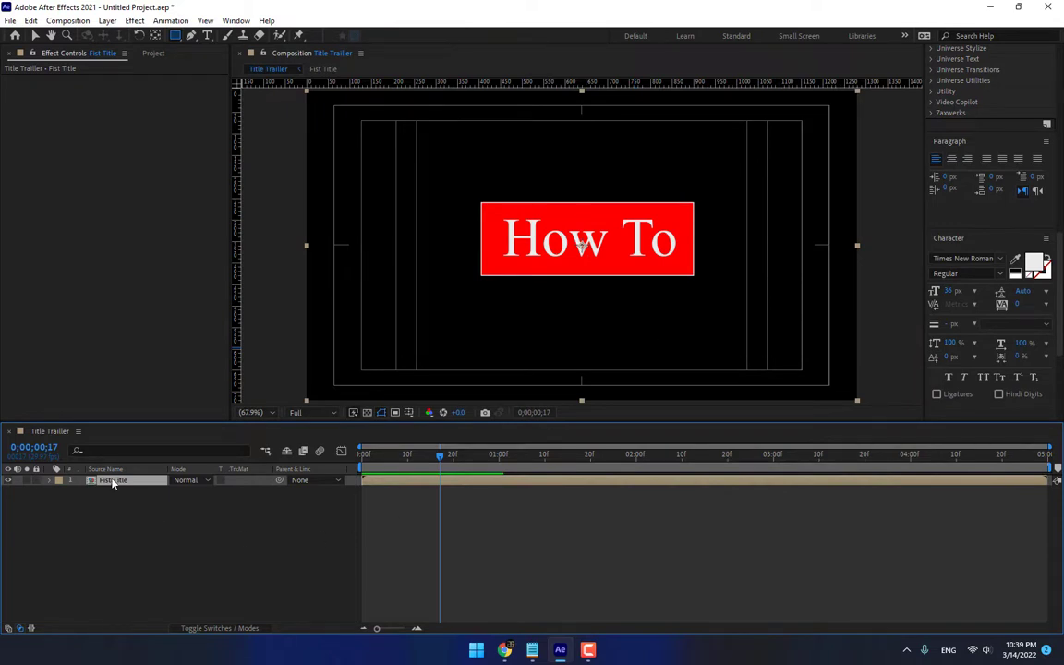
- Open the timeline's new-layer menu, then dismiss it without adding a layer
{"action": "right_click", "coordinate": [142, 487]}
{"action": "mouse_move", "coordinate": [194, 393]}
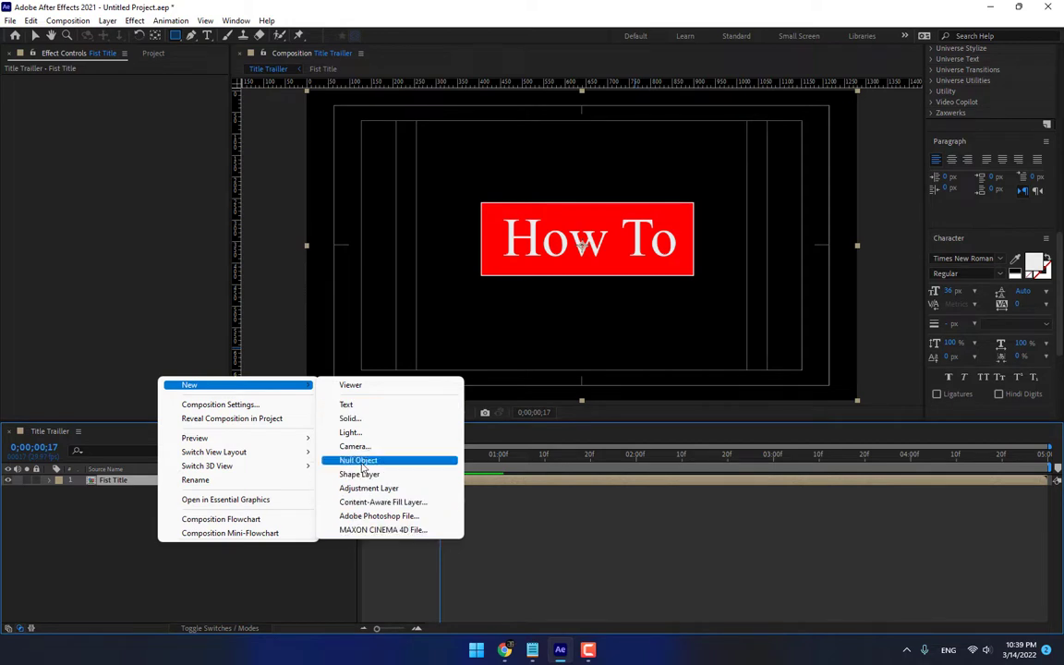
{"action": "left_click", "coordinate": [303, 539]}
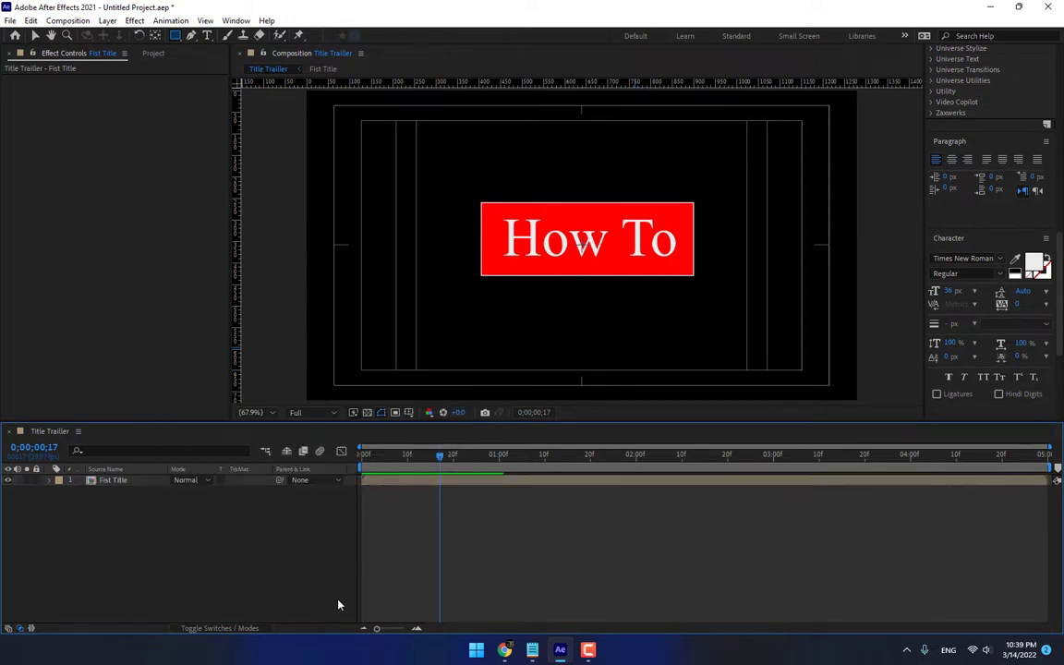
- Glance at the Notepad question list, then hide it to return to Title Trailer
{"action": "left_click", "coordinate": [532, 650]}
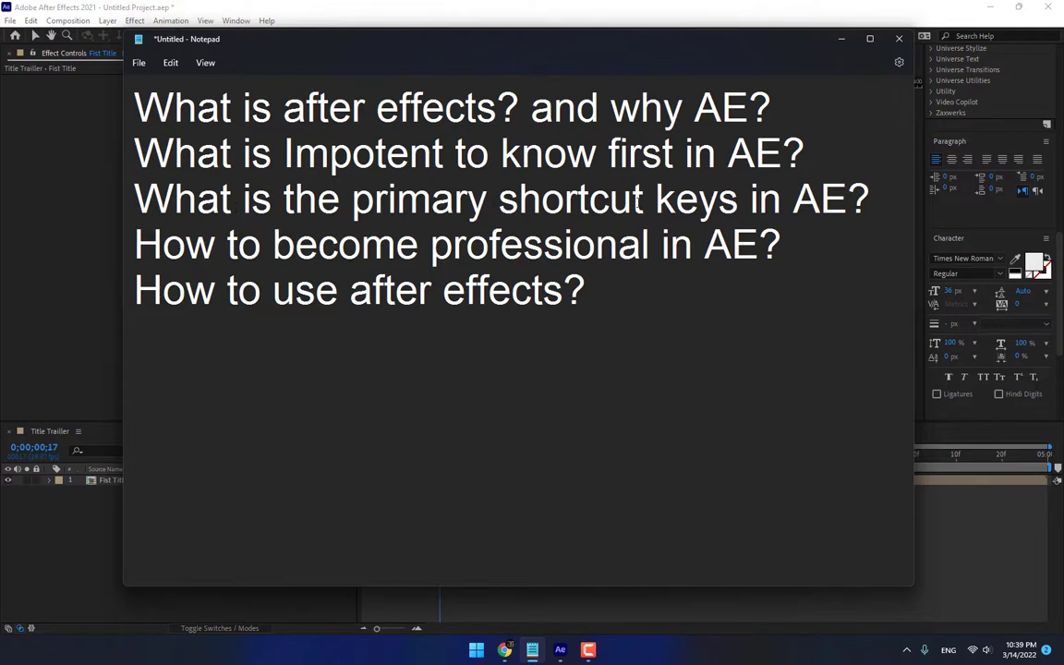
{"action": "left_click", "coordinate": [842, 42]}
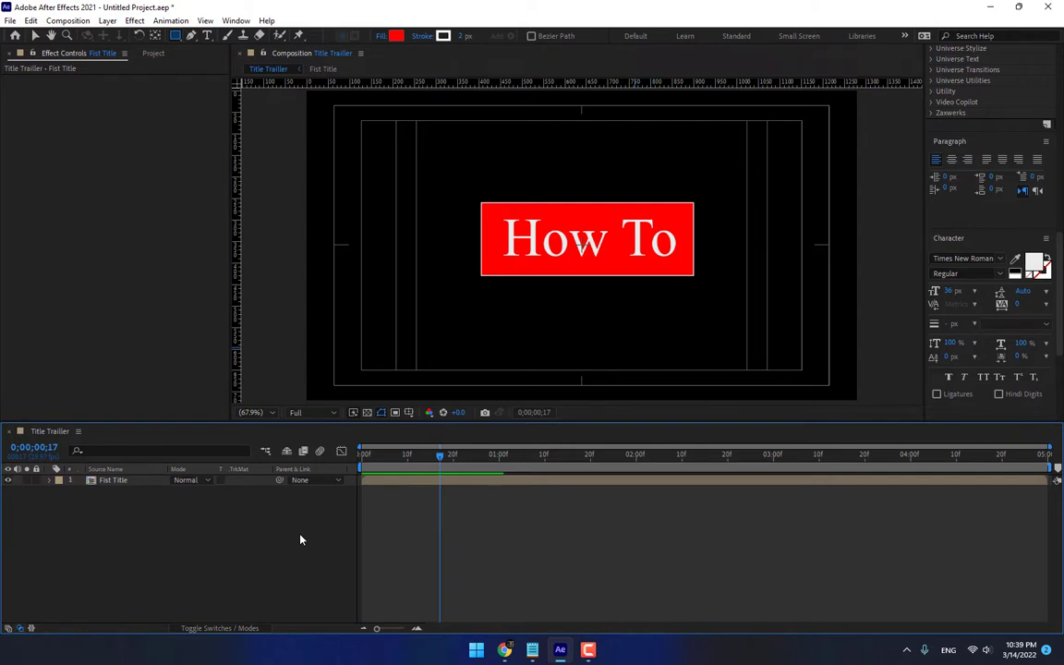
- Delete the Fist Title layer and create a 'Keys' text layer enlarged to 171 px
{"action": "left_click", "coordinate": [120, 482]}
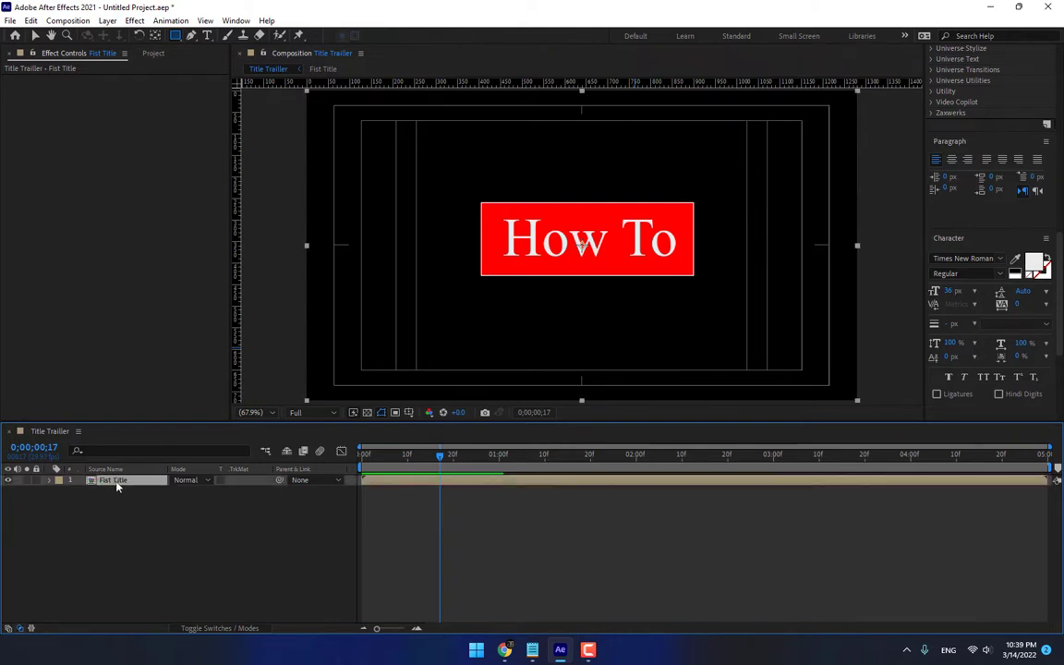
{"action": "key", "text": "Delete"}
{"action": "left_click", "coordinate": [207, 35]}
{"action": "left_click", "coordinate": [586, 247]}
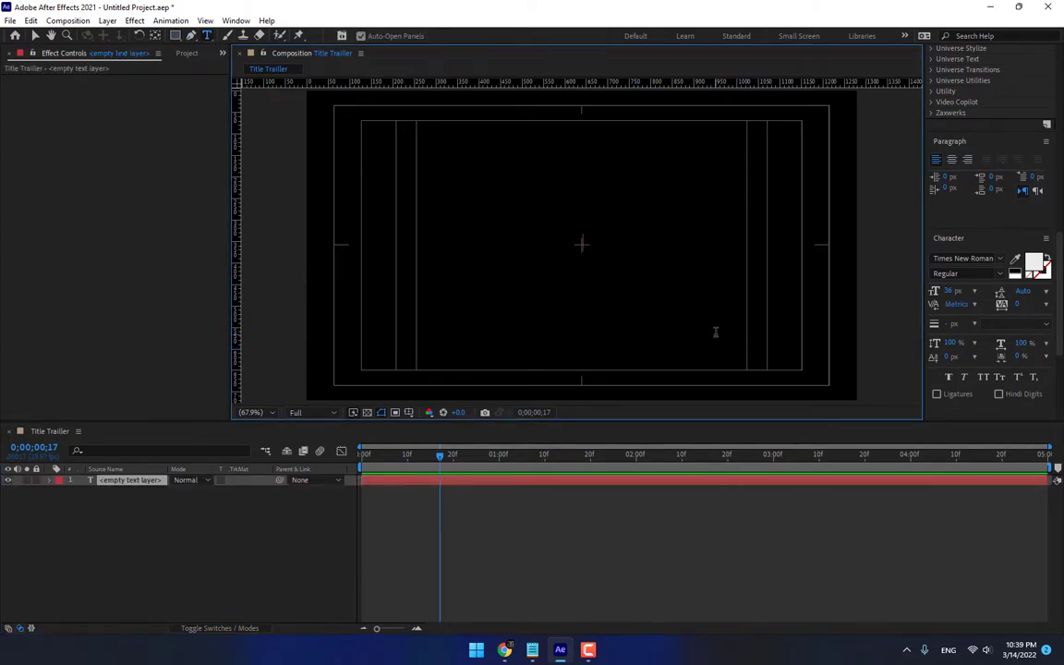
{"action": "type", "text": "Keys"}
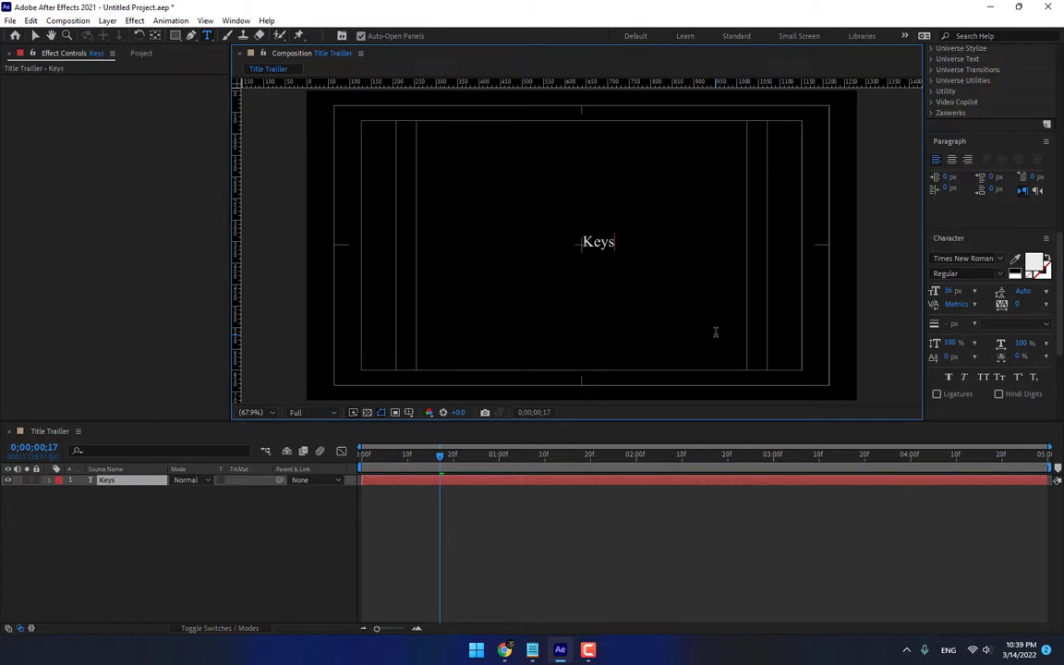
{"action": "key", "text": "ctrl+a"}
{"action": "left_click_drag", "start_coordinate": [950, 291], "coordinate": [989, 301]}
{"action": "left_click", "coordinate": [36, 36]}
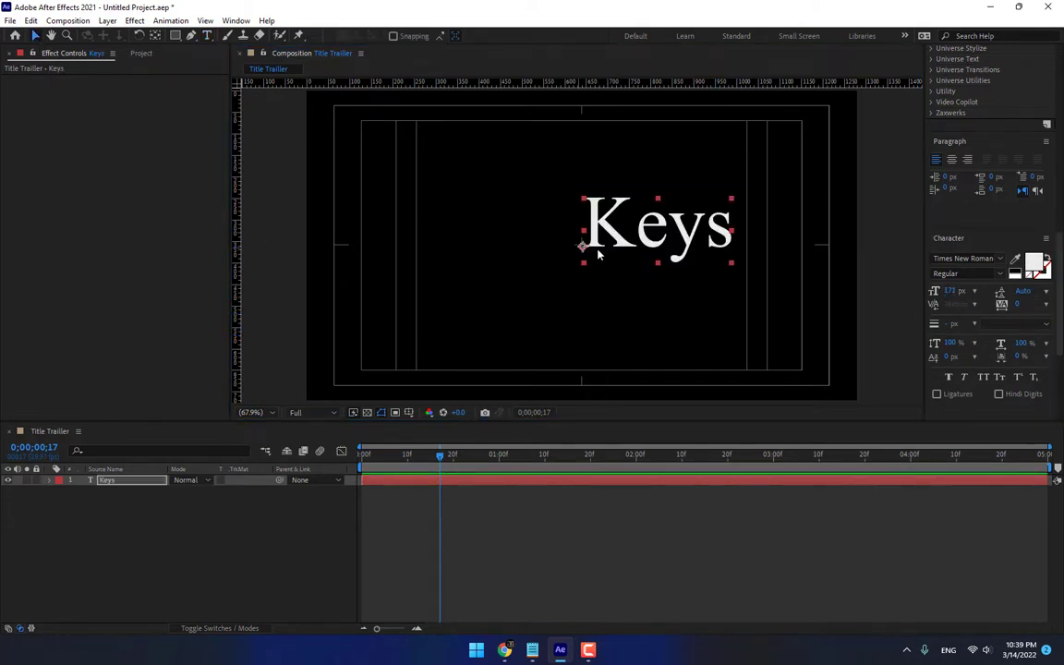
- Move the Keys text to the composition centre, undoing a trial rotation
{"action": "left_click_drag", "start_coordinate": [599, 255], "coordinate": [524, 267]}
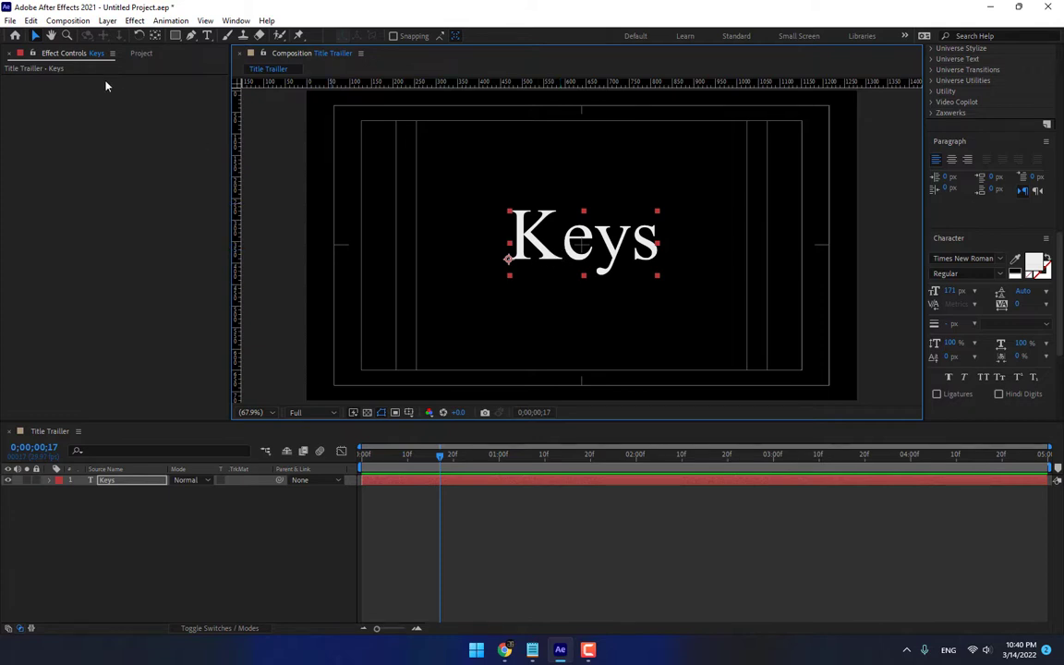
{"action": "left_click", "coordinate": [37, 35]}
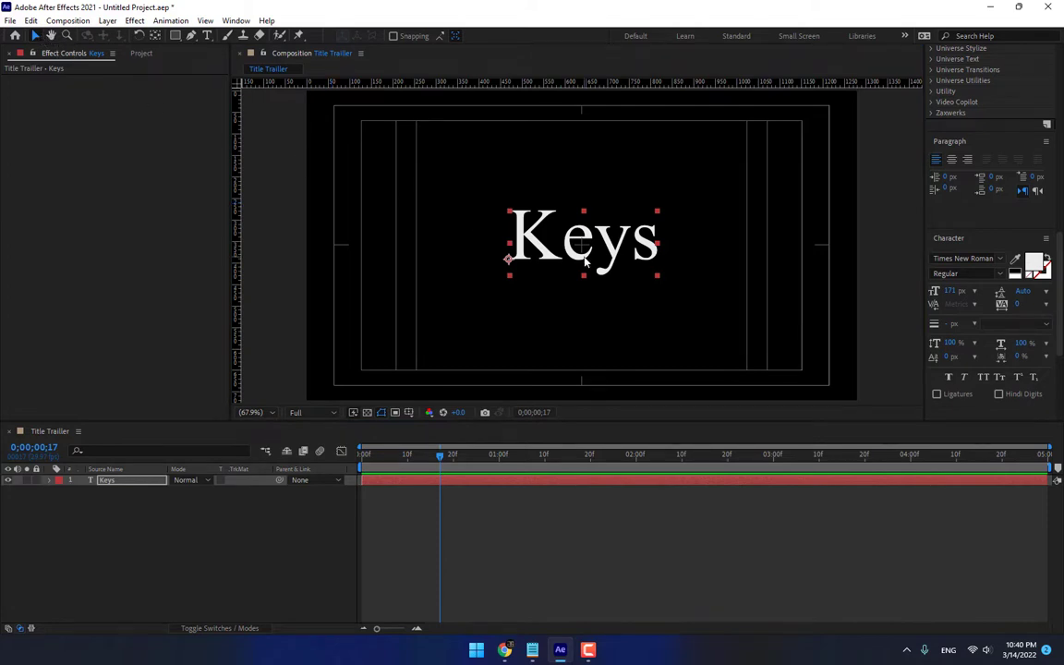
{"action": "key", "text": "w"}
{"action": "left_click_drag", "start_coordinate": [585, 259], "coordinate": [615, 243]}
{"action": "key", "text": "ctrl+z"}
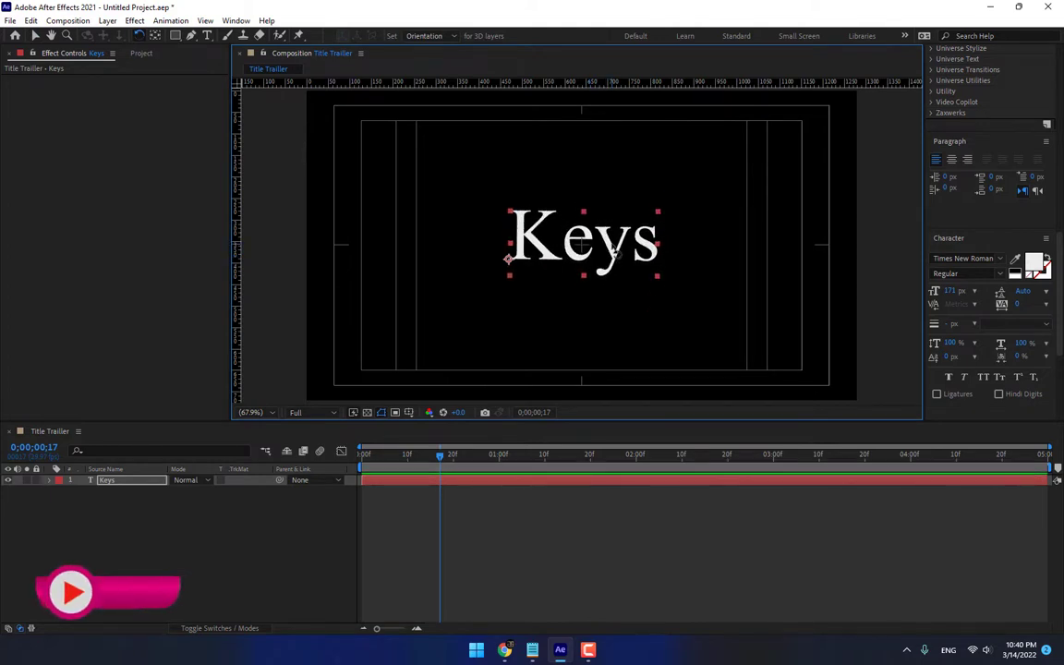
{"action": "key", "text": "v"}
{"action": "left_click_drag", "start_coordinate": [615, 255], "coordinate": [614, 258]}
- Reveal Keys' Scale, Rotation, Position, Opacity and Anchor Point in turn, undoing test edits, ending on Scale
{"action": "left_click", "coordinate": [118, 486]}
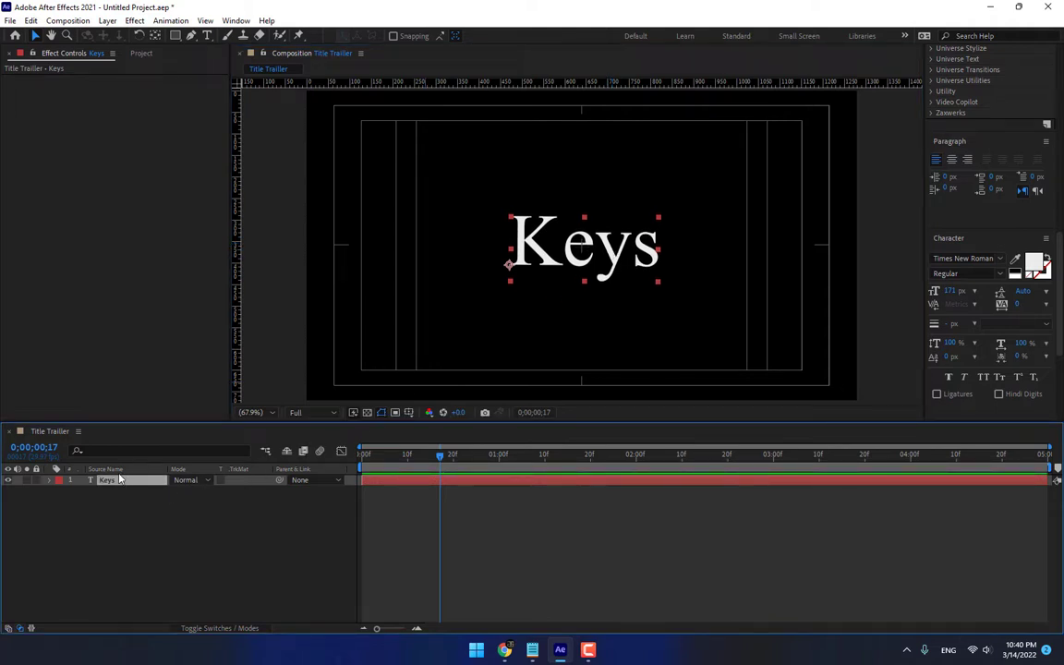
{"action": "key", "text": "s"}
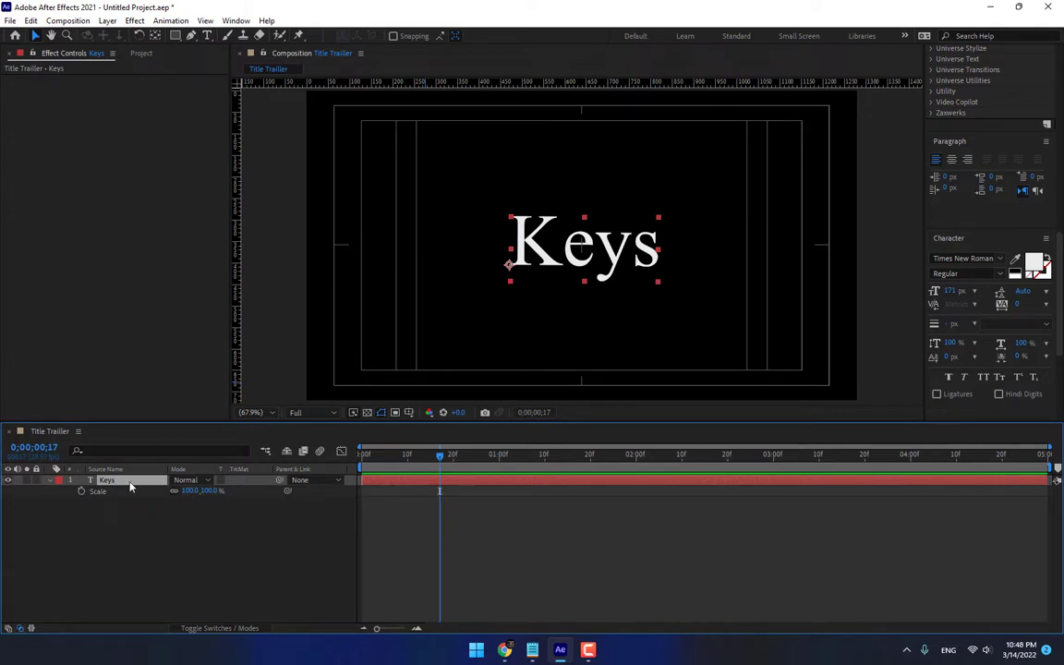
{"action": "key", "text": "r"}
{"action": "mouse_move", "coordinate": [185, 490]}
{"action": "left_mouse_down"}
{"action": "mouse_move", "coordinate": [201, 492]}
{"action": "mouse_move", "coordinate": [159, 492]}
{"action": "mouse_move", "coordinate": [182, 492]}
{"action": "left_mouse_up"}
{"action": "key", "text": "p"}
{"action": "key", "text": "t"}
{"action": "key", "text": "a"}
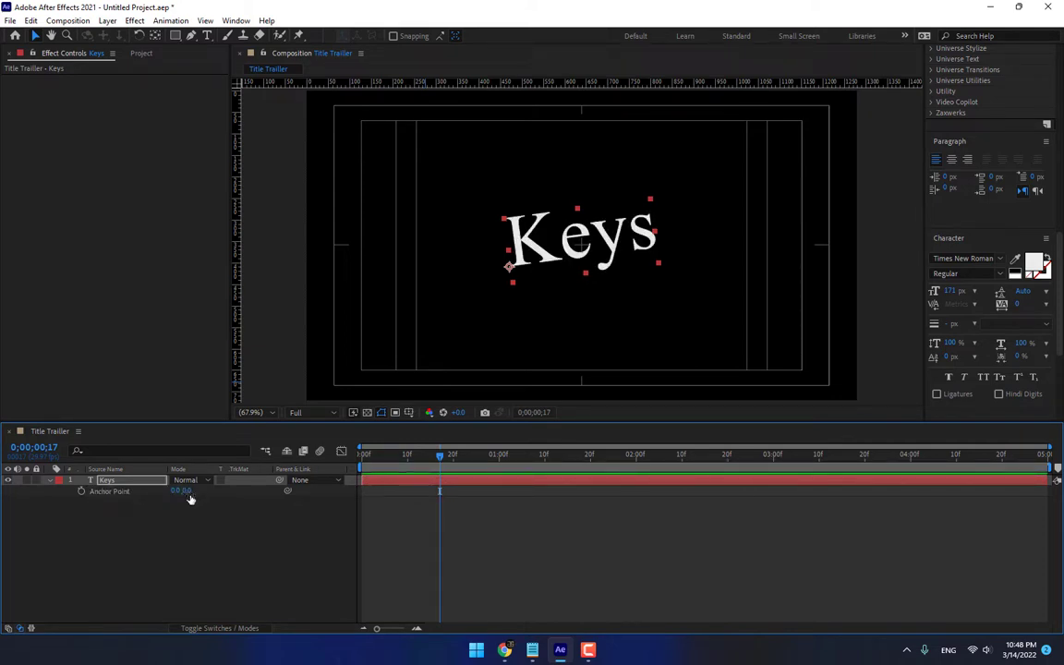
{"action": "left_click_drag", "start_coordinate": [186, 492], "coordinate": [161, 493]}
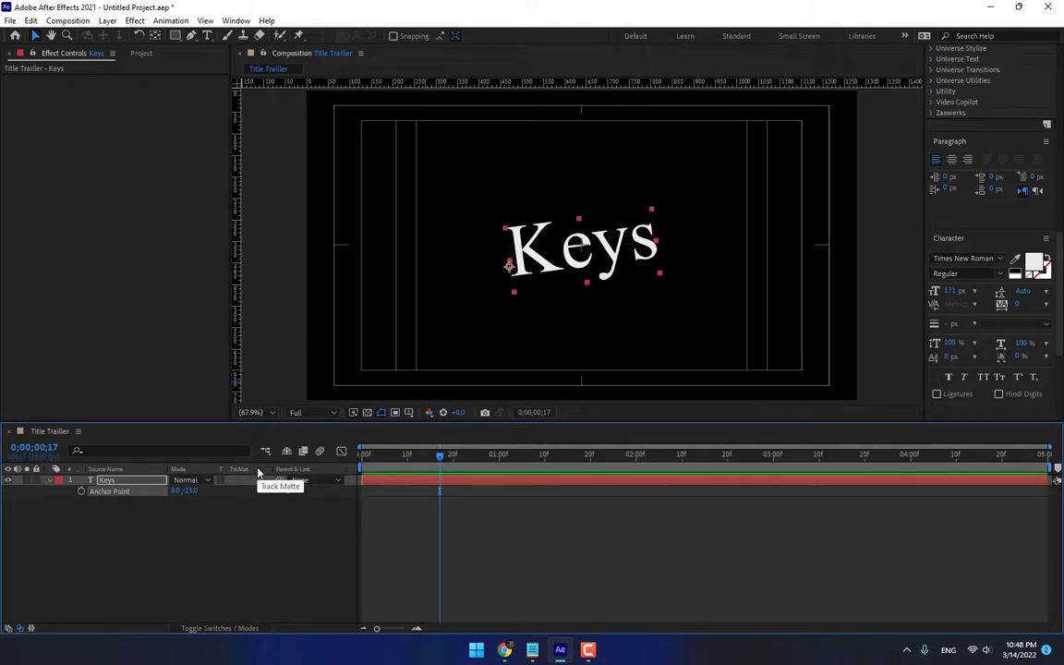
{"action": "key", "text": "ctrl+z"}
{"action": "key", "text": "ctrl+z"}
{"action": "key", "text": "ctrl+z"}
{"action": "key", "text": "ctrl+z"}
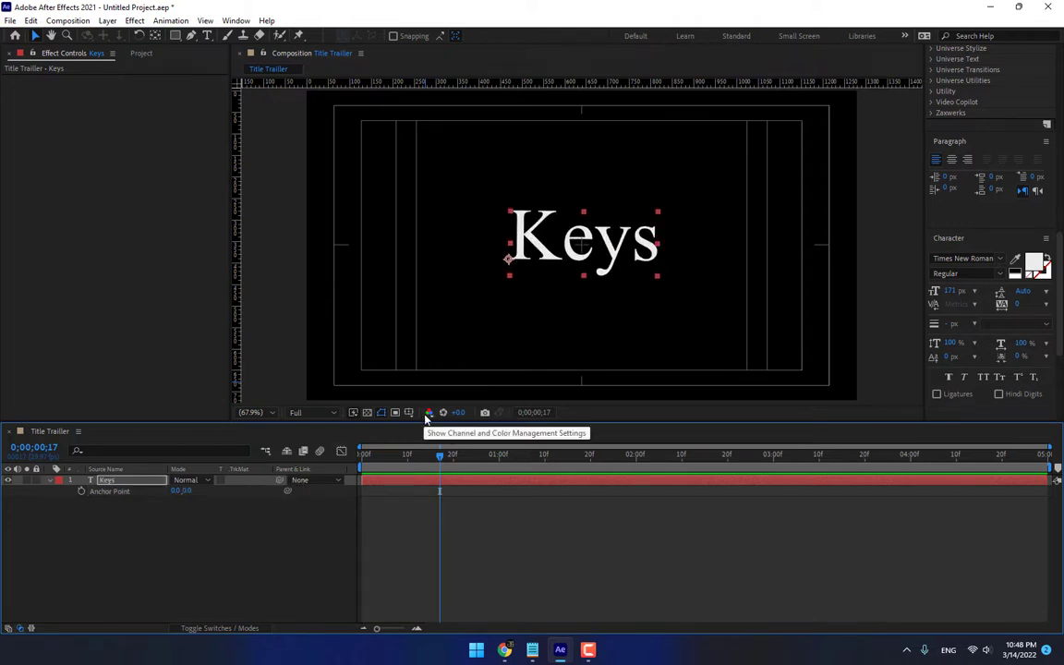
{"action": "key", "text": "s"}
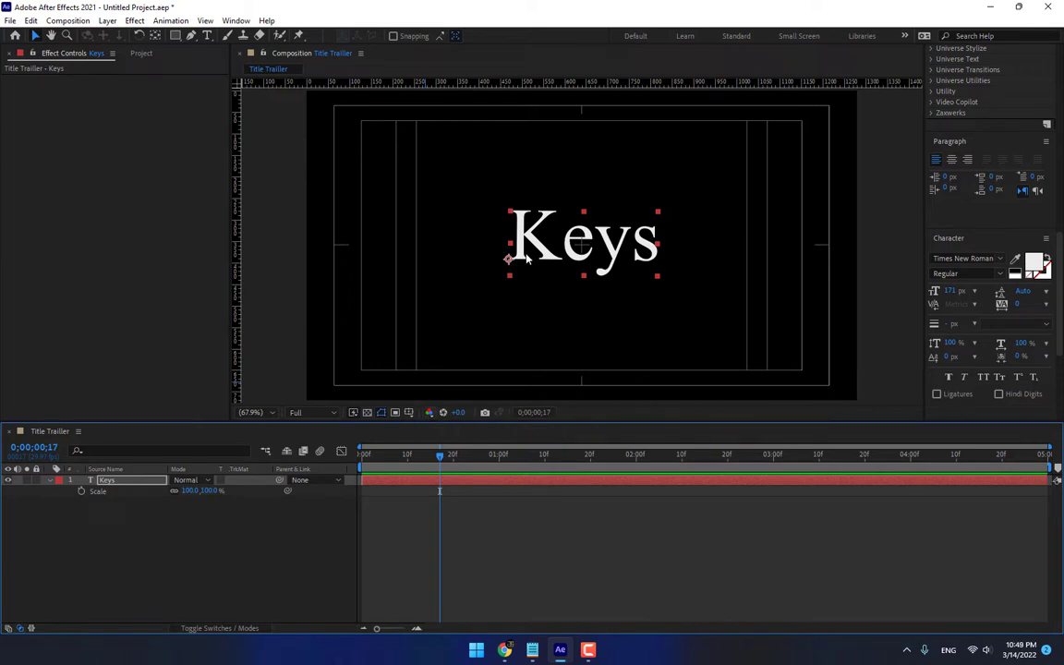
- Scale Keys to 122% and centre its anchor point with Pan Behind and Ctrl+Alt+Home
{"action": "left_click_drag", "start_coordinate": [211, 492], "coordinate": [234, 492]}
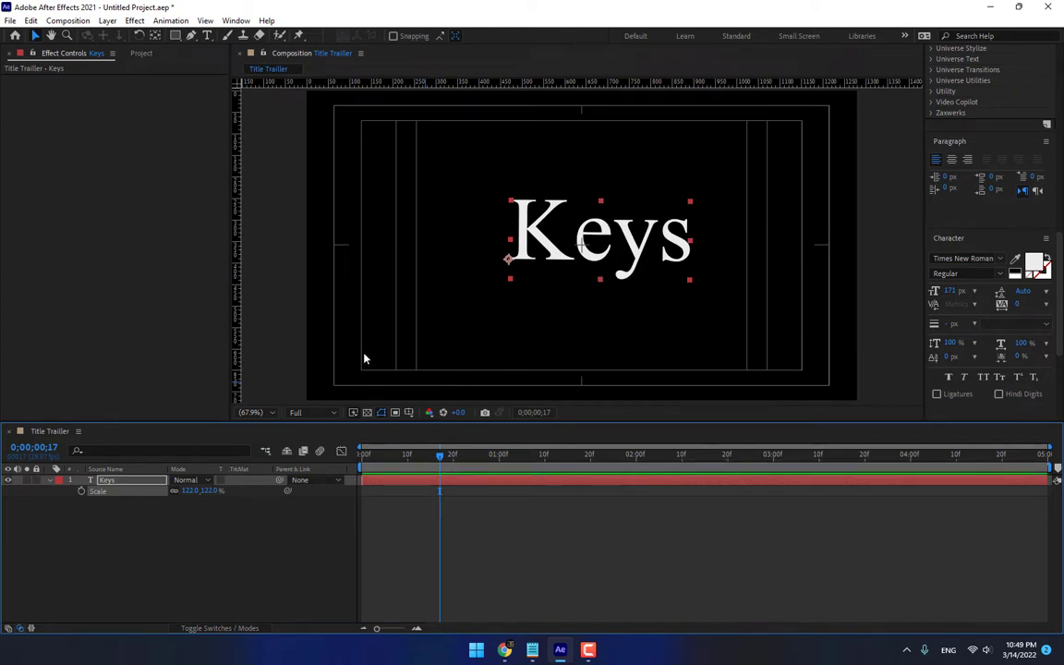
{"action": "left_click", "coordinate": [156, 35]}
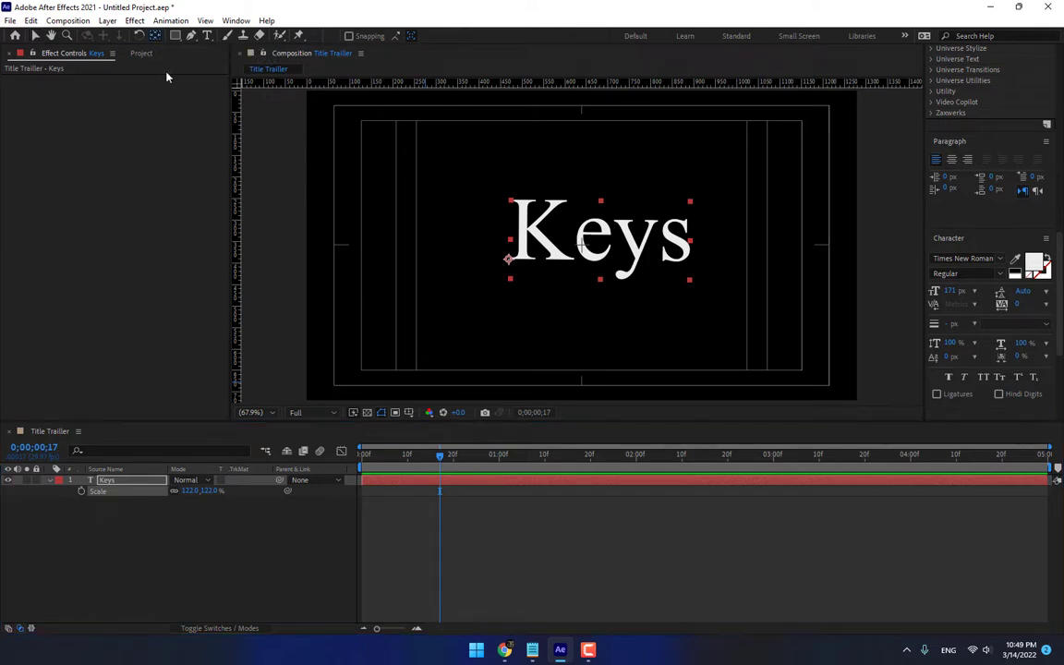
{"action": "left_click_drag", "start_coordinate": [509, 259], "coordinate": [524, 258]}
{"action": "key", "text": "ctrl+alt+Home"}
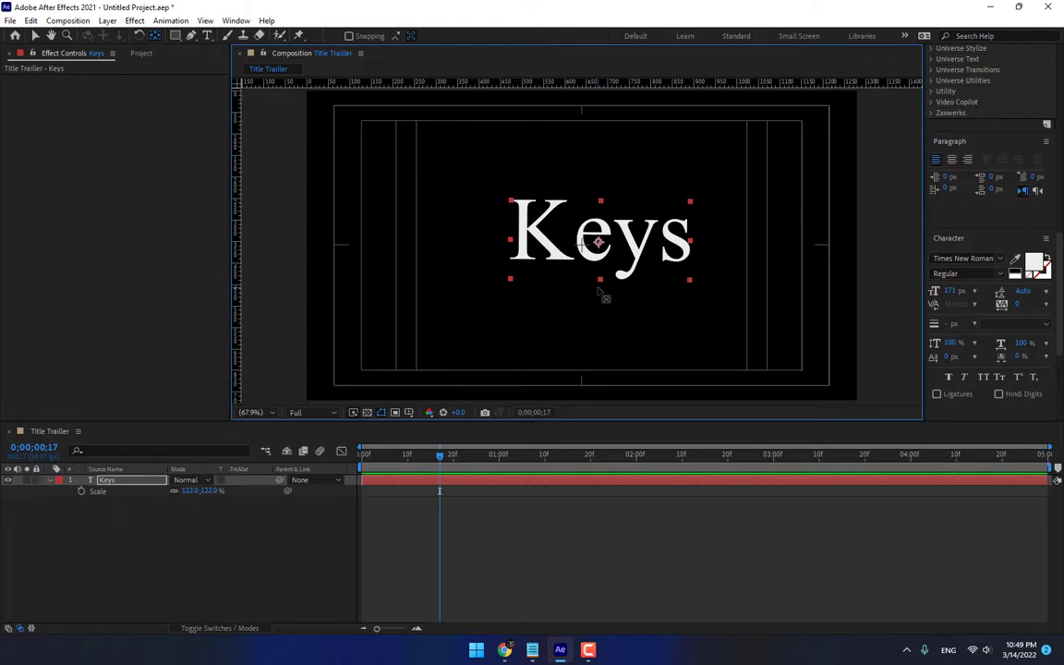
{"action": "left_click_drag", "start_coordinate": [600, 294], "coordinate": [507, 294]}
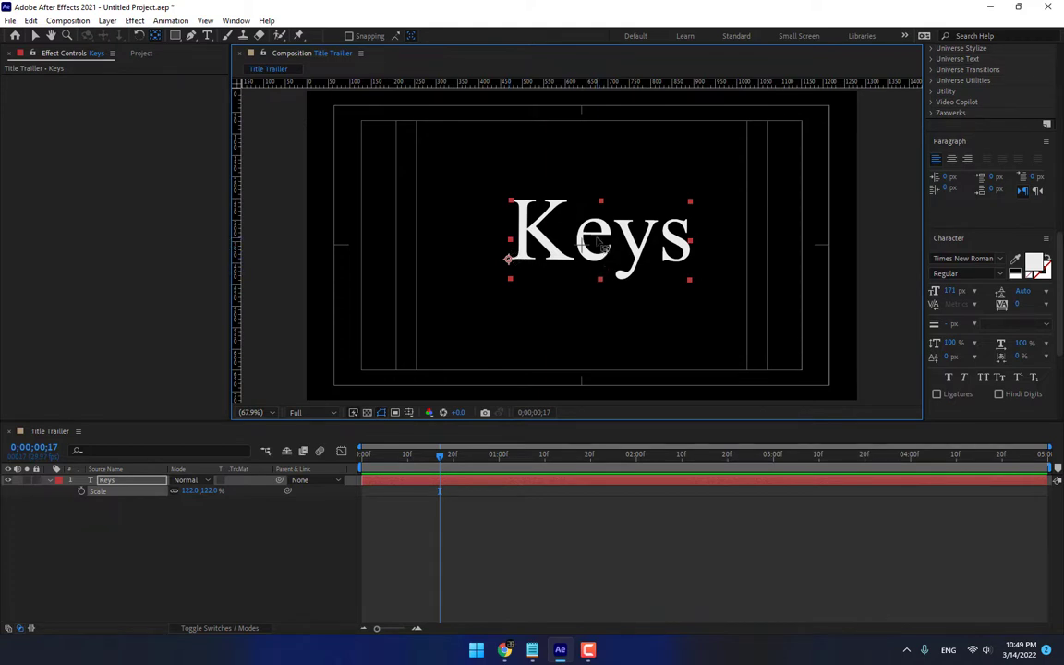
{"action": "key", "text": "Home"}
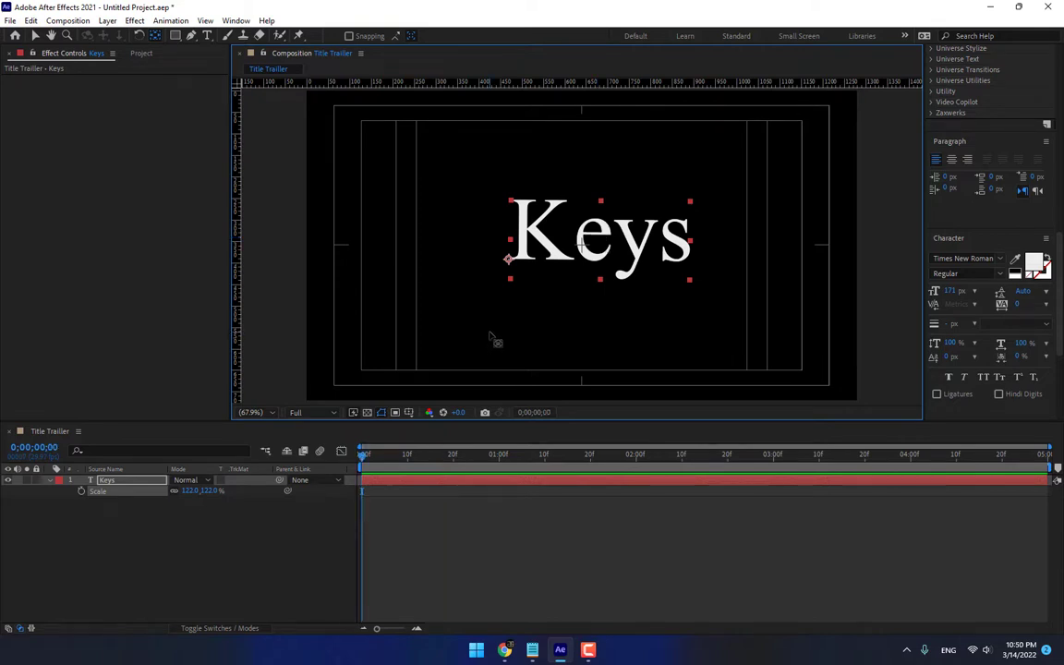
{"action": "key", "text": "ctrl+alt+Home"}
- Set the current time to 0;00;00;20, undo a trial Alt+] trim, and maximize the timeline
{"action": "left_click", "coordinate": [400, 458]}
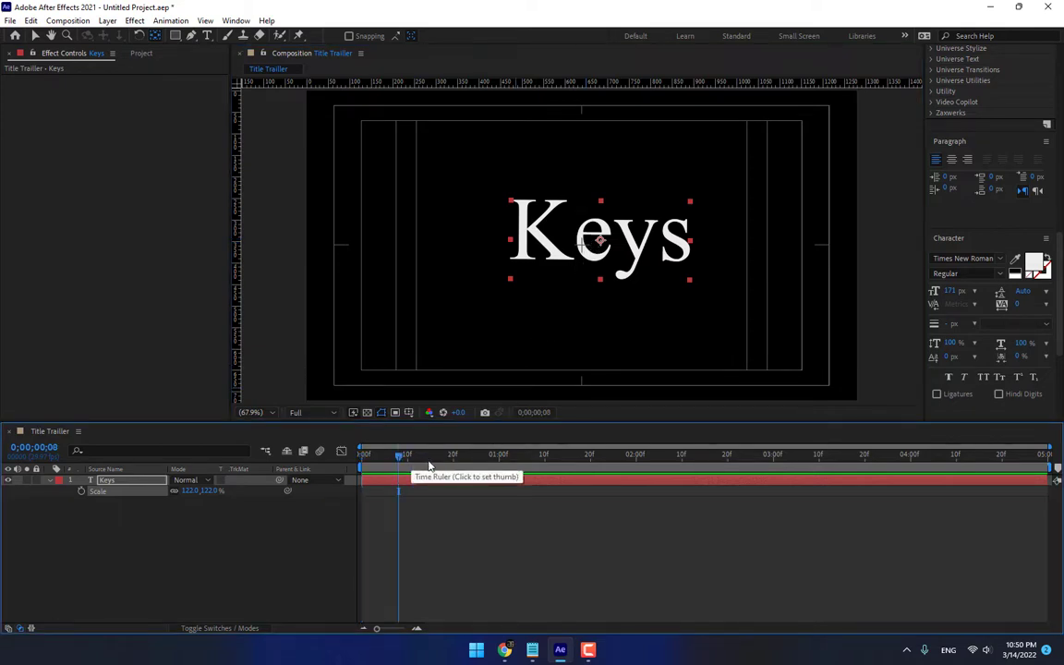
{"action": "key", "text": "Page_Down"}
{"action": "key", "text": "Page_Down"}
{"action": "key", "text": "Page_Down"}
{"action": "key", "text": "Page_Down"}
{"action": "key", "text": "Page_Down"}
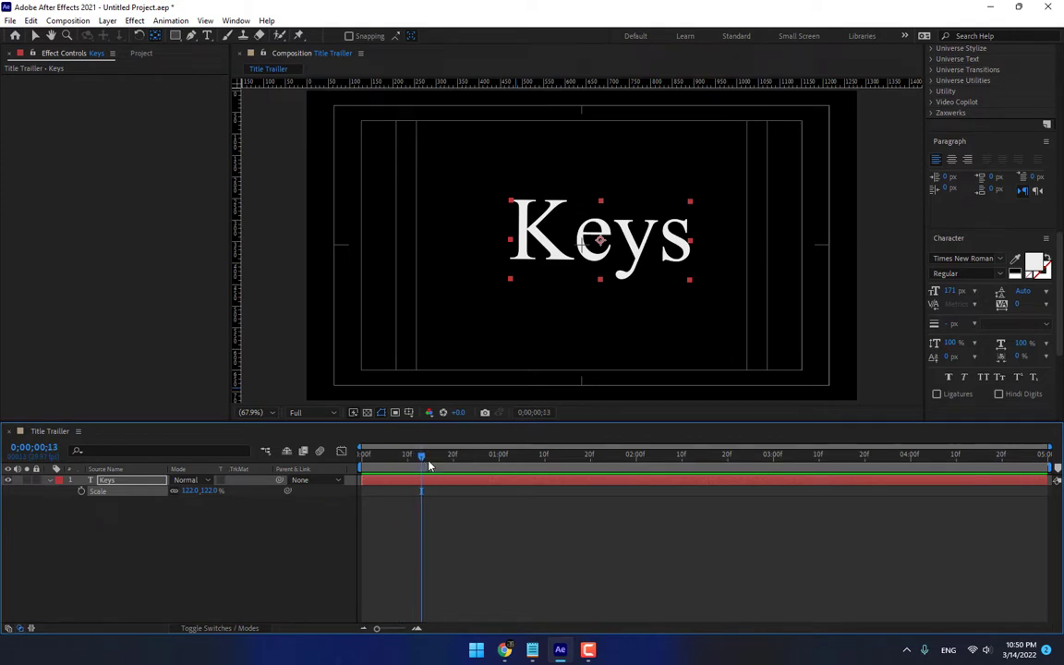
{"action": "key", "text": "Page_Down"}
{"action": "key", "text": "Page_Down"}
{"action": "key", "text": "Page_Down"}
{"action": "key", "text": "Page_Down"}
{"action": "key", "text": "Page_Down"}
{"action": "key", "text": "Page_Down"}
{"action": "key", "text": "Page_Down"}
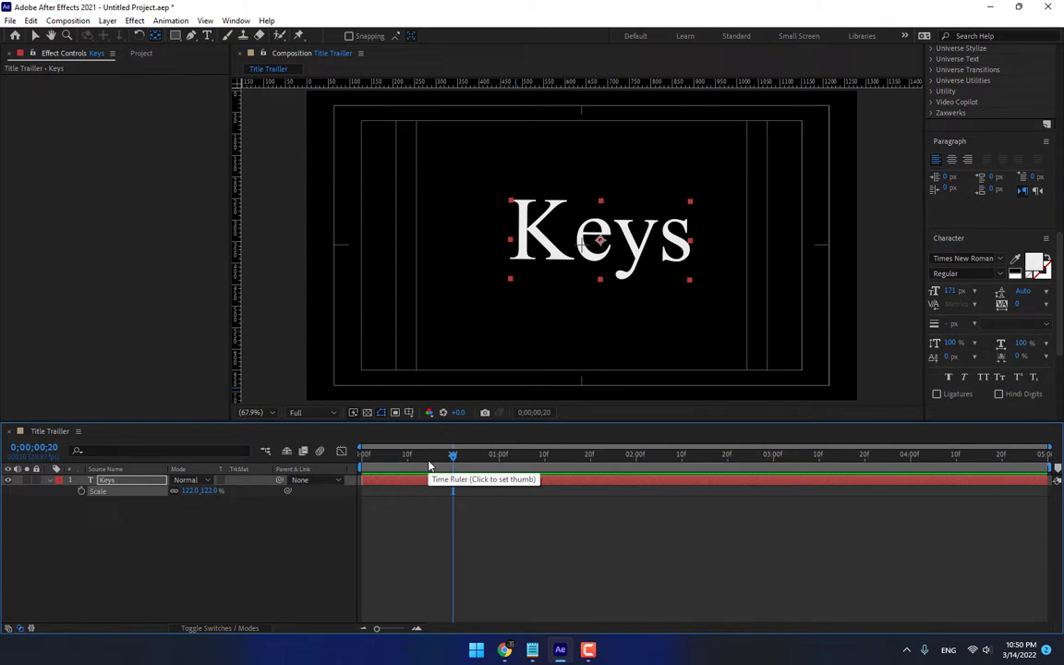
{"action": "key", "text": "alt+bracketright"}
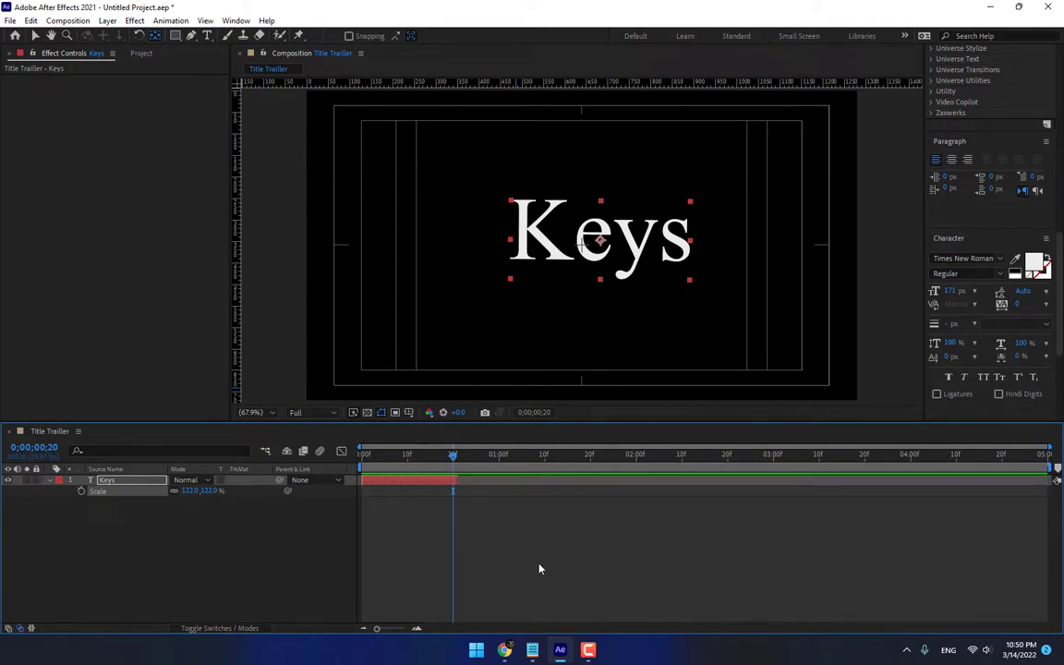
{"action": "key", "text": "ctrl+z"}
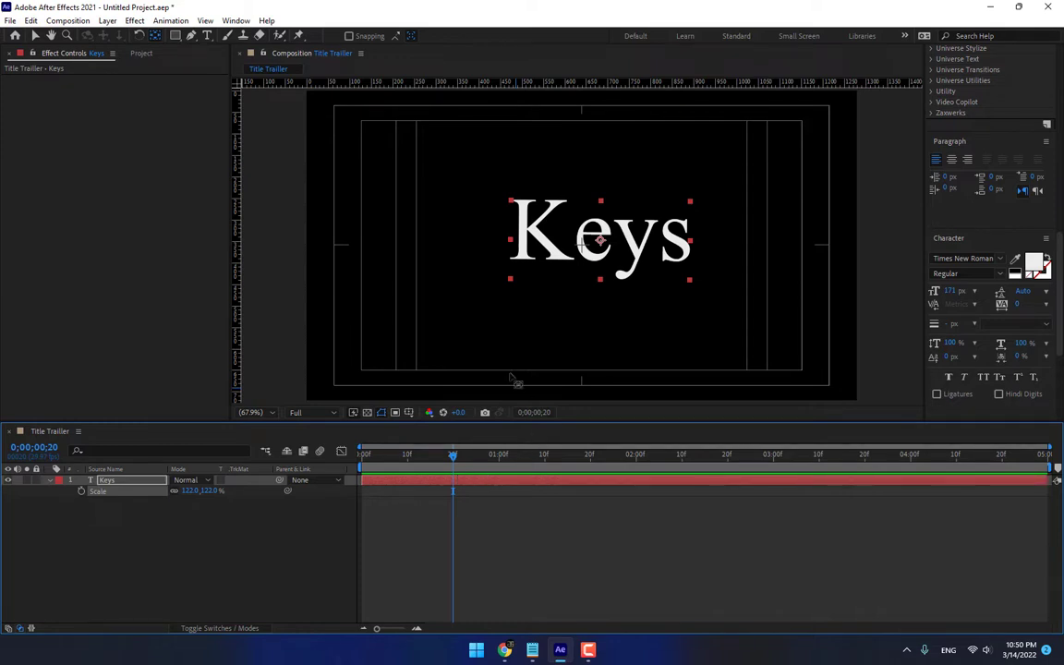
{"action": "key", "text": "grave"}
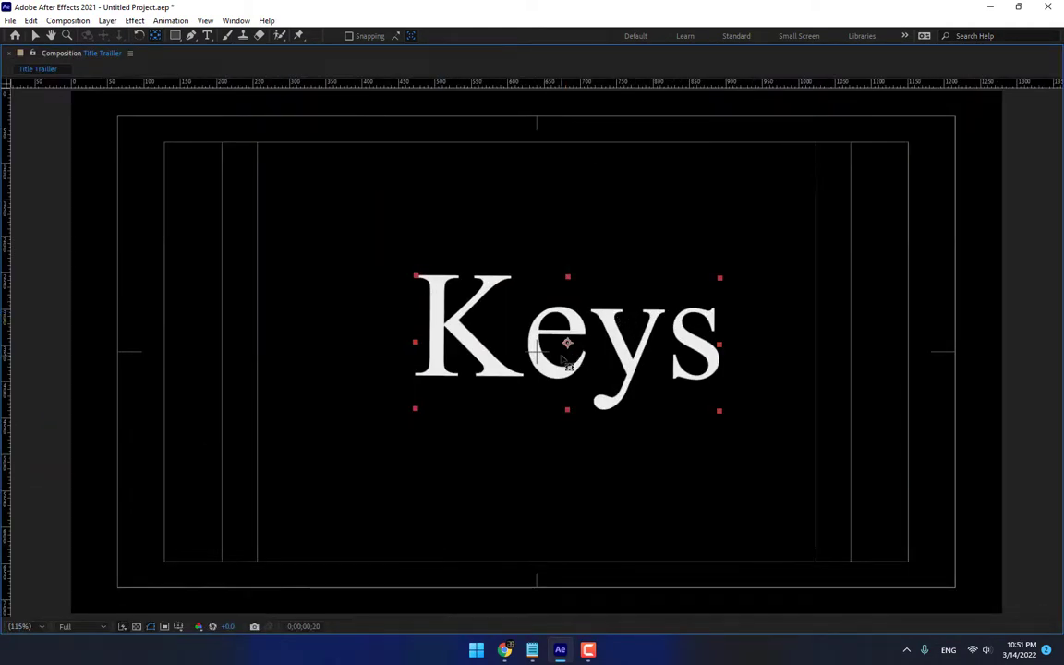
- Zoom in on the Keys lettering, reset to 100%, restore the panels, and glance at Notepad
{"action": "scroll", "coordinate": [562, 359], "scroll_direction": "up", "scroll_amount": 4}
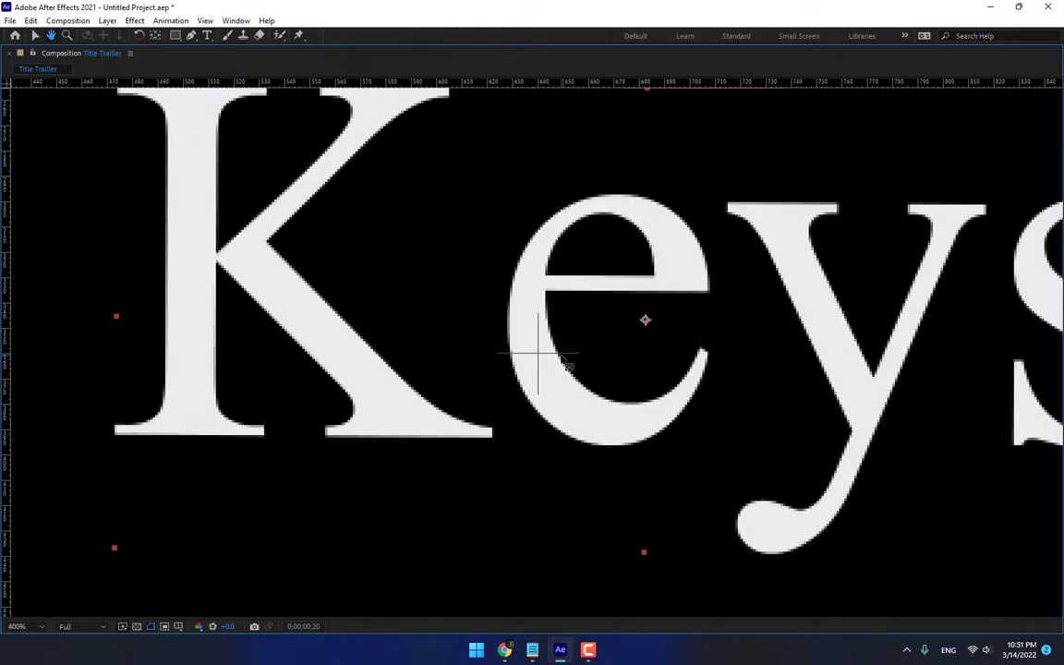
{"action": "left_click_drag", "start_coordinate": [566, 366], "coordinate": [419, 354]}
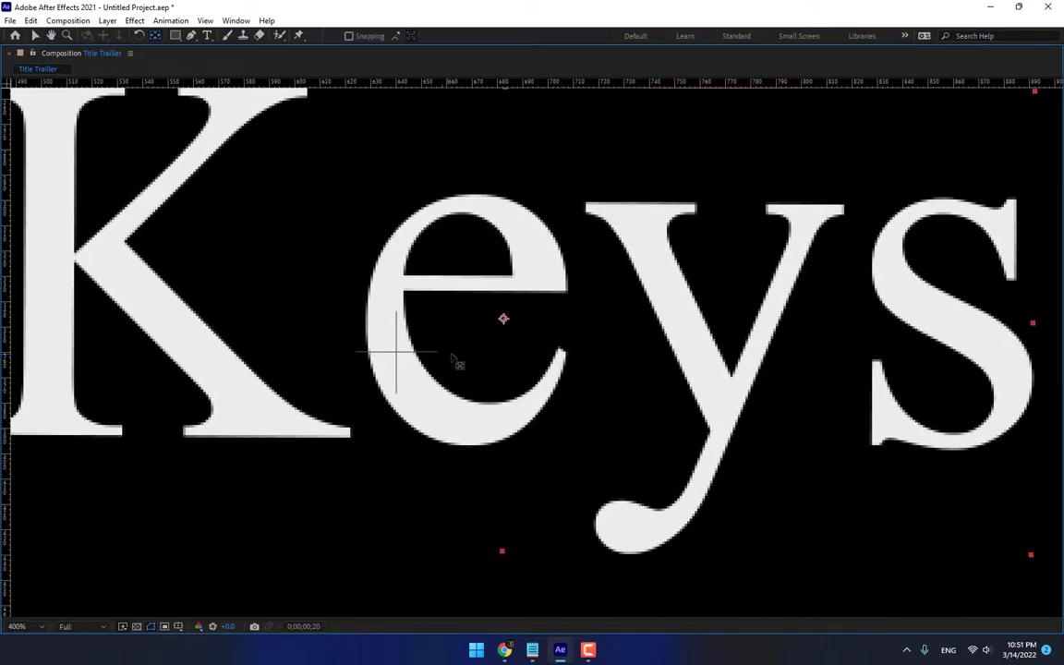
{"action": "key", "text": "slash"}
{"action": "key", "text": "grave"}
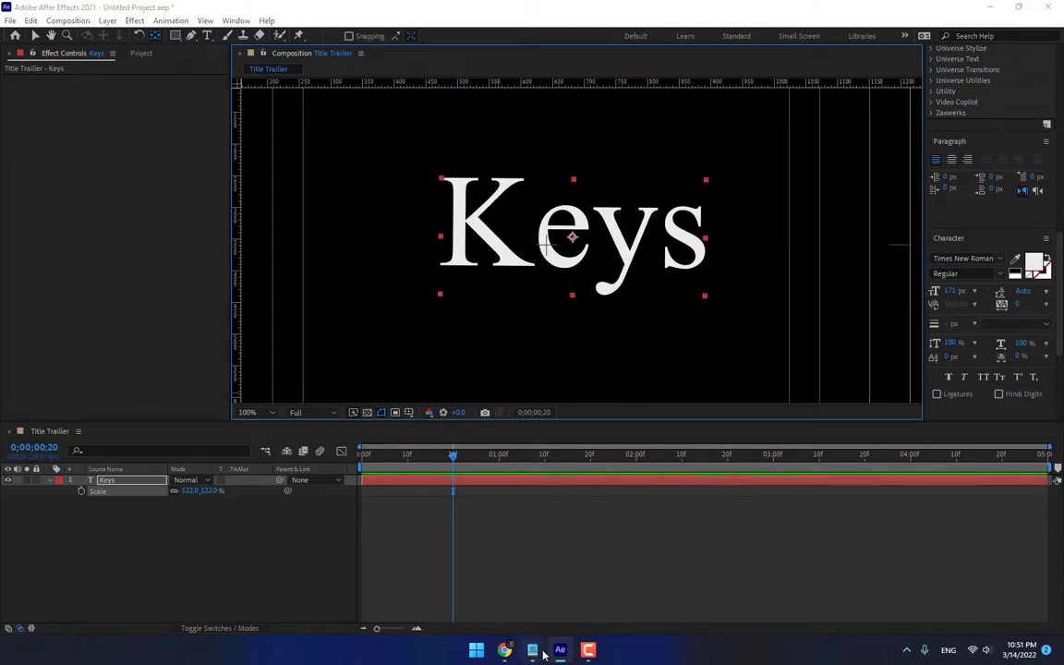
{"action": "key", "text": "alt+Tab"}
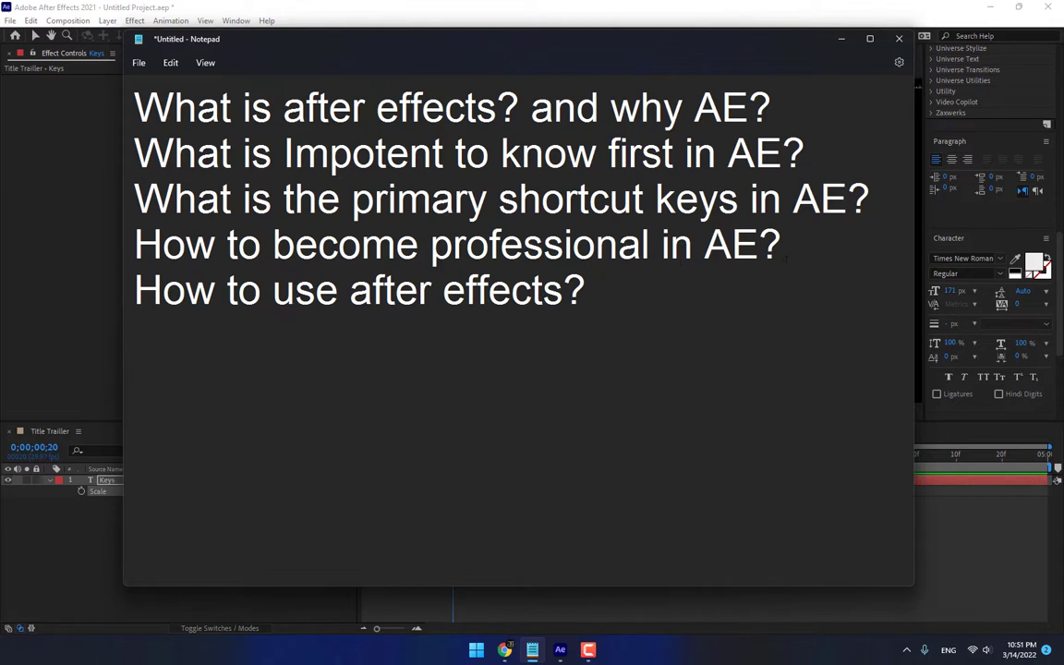
{"action": "left_click", "coordinate": [857, 16]}
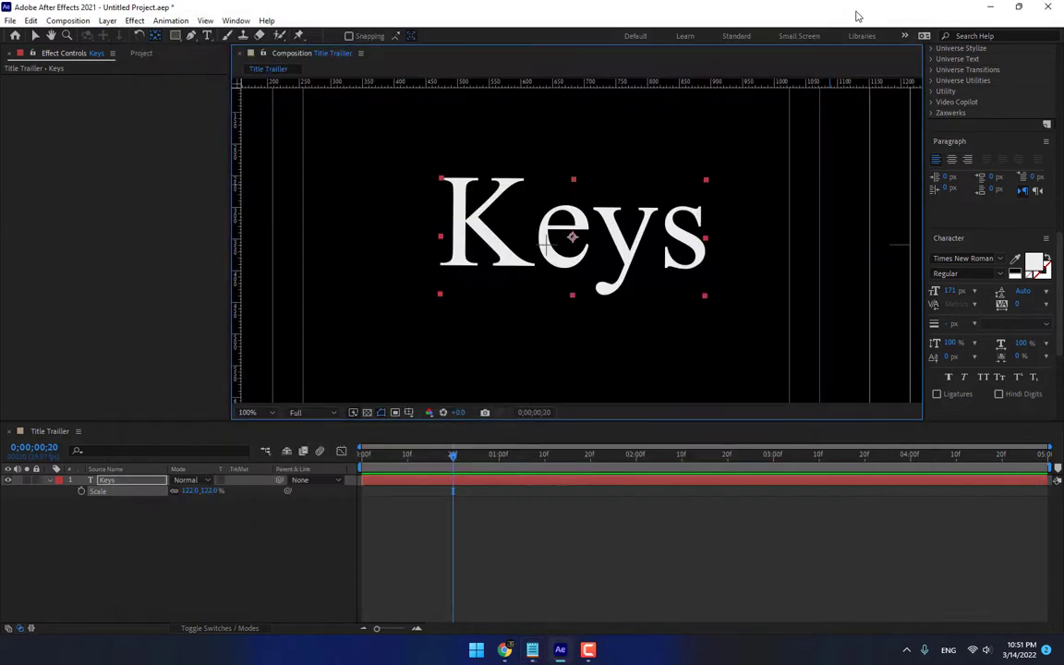
- Browse the timeline's New layer submenu, dismiss it, then open the Layer menu
{"action": "right_click", "coordinate": [236, 555]}
{"action": "mouse_move", "coordinate": [278, 409]}
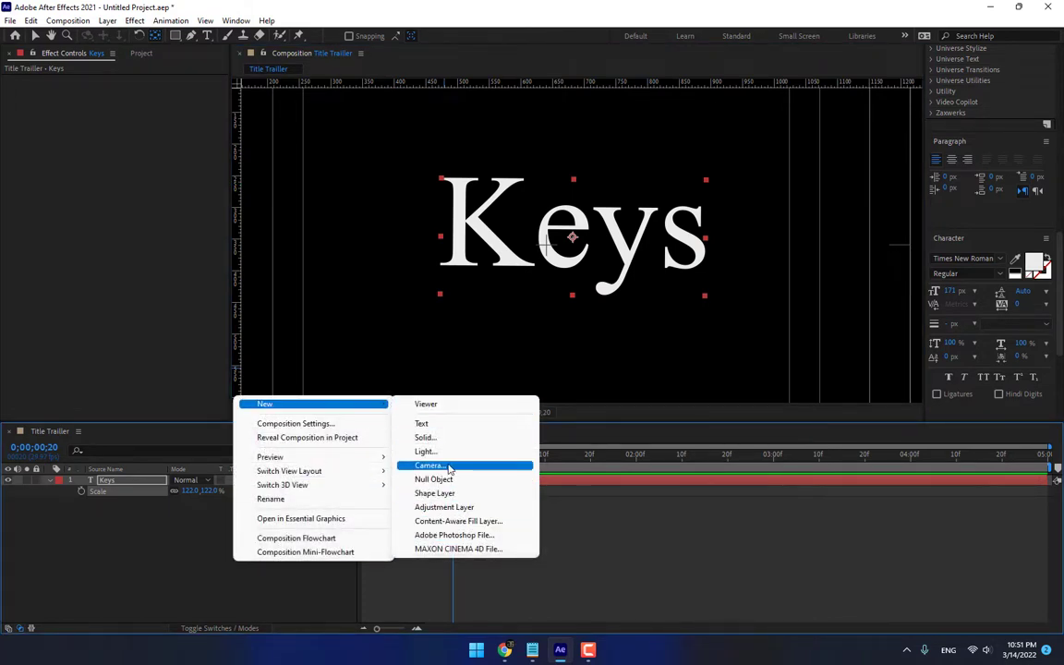
{"action": "left_click", "coordinate": [167, 574]}
{"action": "left_click", "coordinate": [108, 20]}
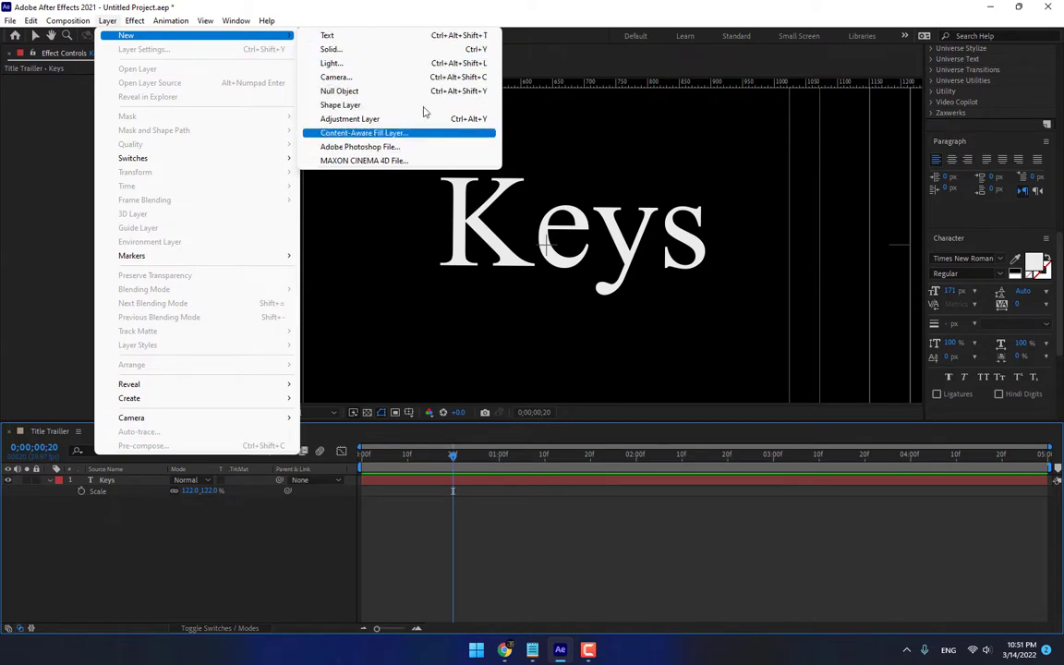
- Look through Edit > Purge without choosing, then drag the playhead to 0;00;01;15
{"action": "left_click", "coordinate": [545, 24]}
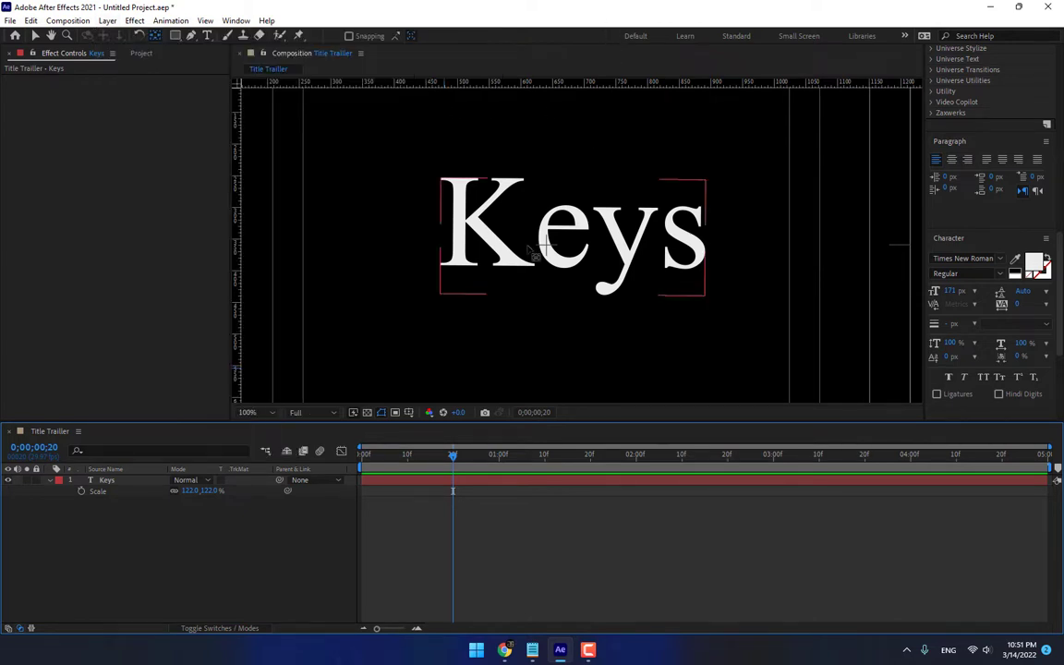
{"action": "left_click", "coordinate": [30, 20]}
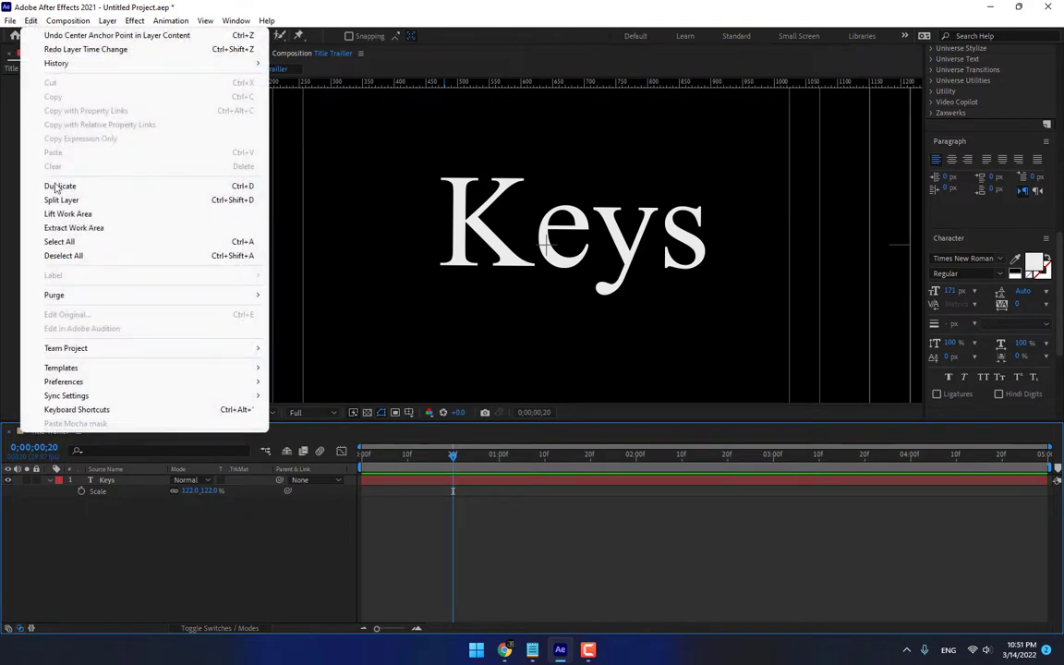
{"action": "mouse_move", "coordinate": [54, 295]}
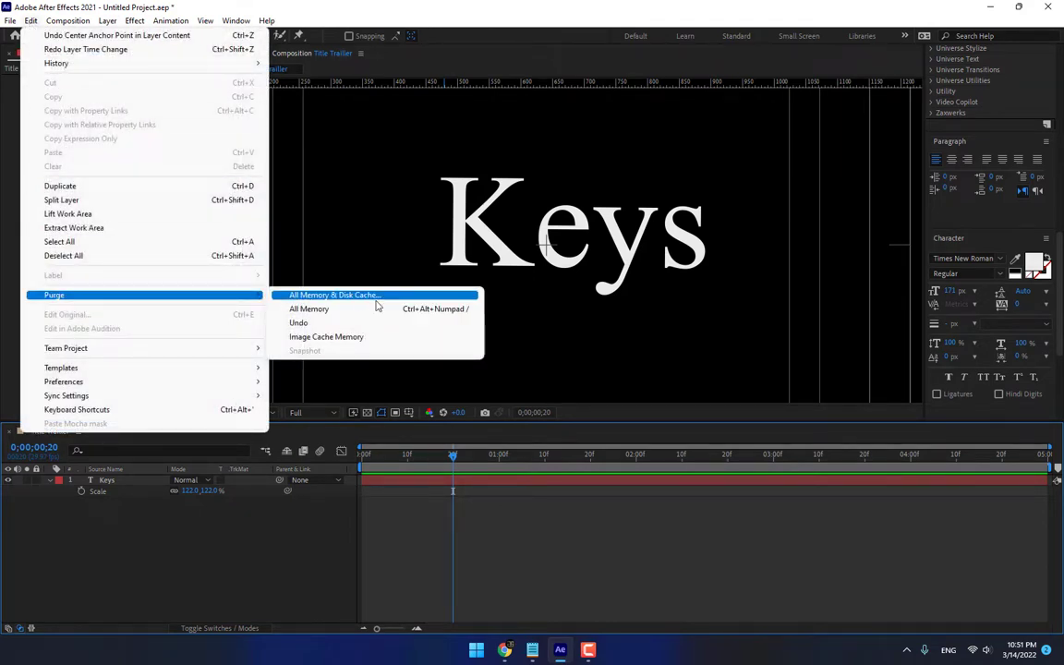
{"action": "left_click_drag", "start_coordinate": [407, 453], "coordinate": [568, 481]}
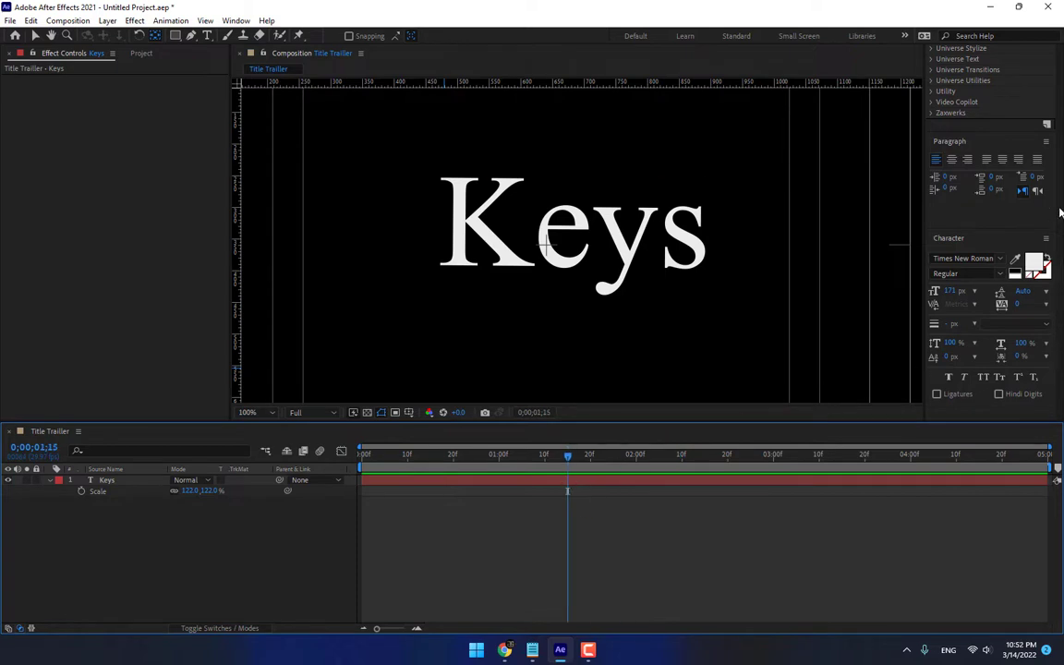
- Bring up the Effects & Presets list, scroll it, and open Task Manager
{"action": "key", "text": "ctrl+5"}
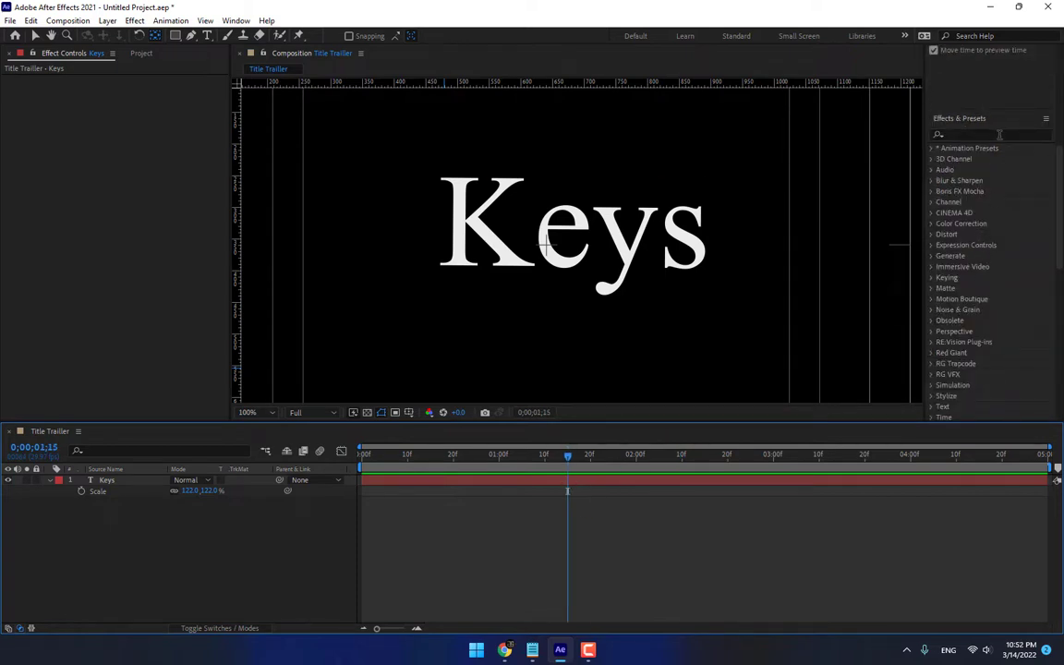
{"action": "scroll", "coordinate": [998, 119], "scroll_direction": "down", "scroll_amount": 10}
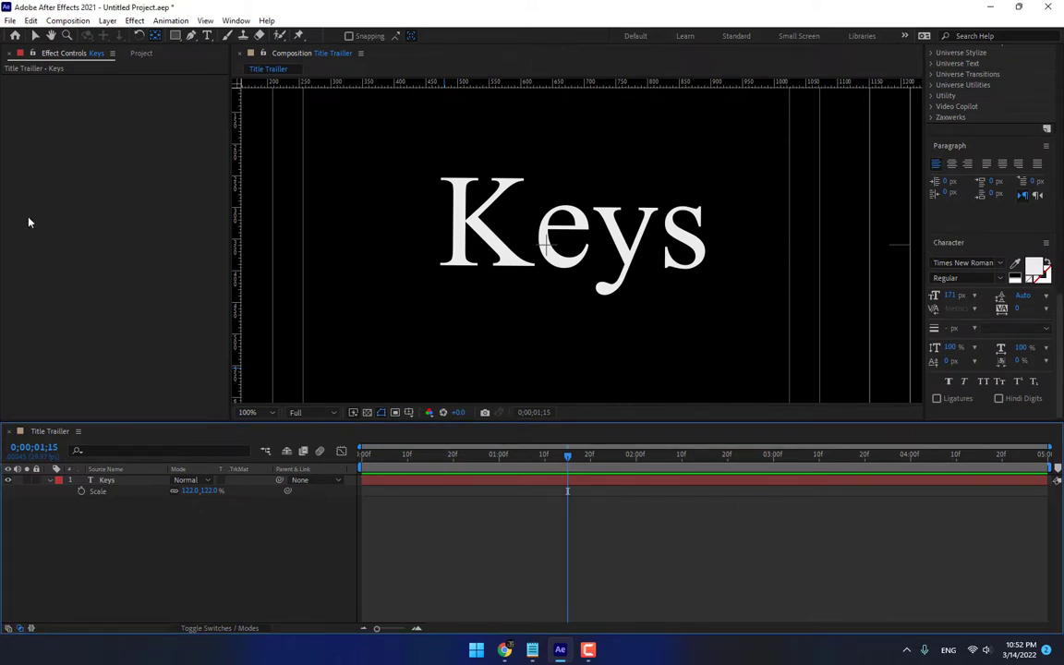
{"action": "key", "text": "ctrl+shift+Escape"}
- Check memory on Task Manager's Performance tab, sort Processes by Memory, then return to After Effects
{"action": "left_click_drag", "start_coordinate": [132, 130], "coordinate": [542, 143]}
{"action": "left_click", "coordinate": [484, 168]}
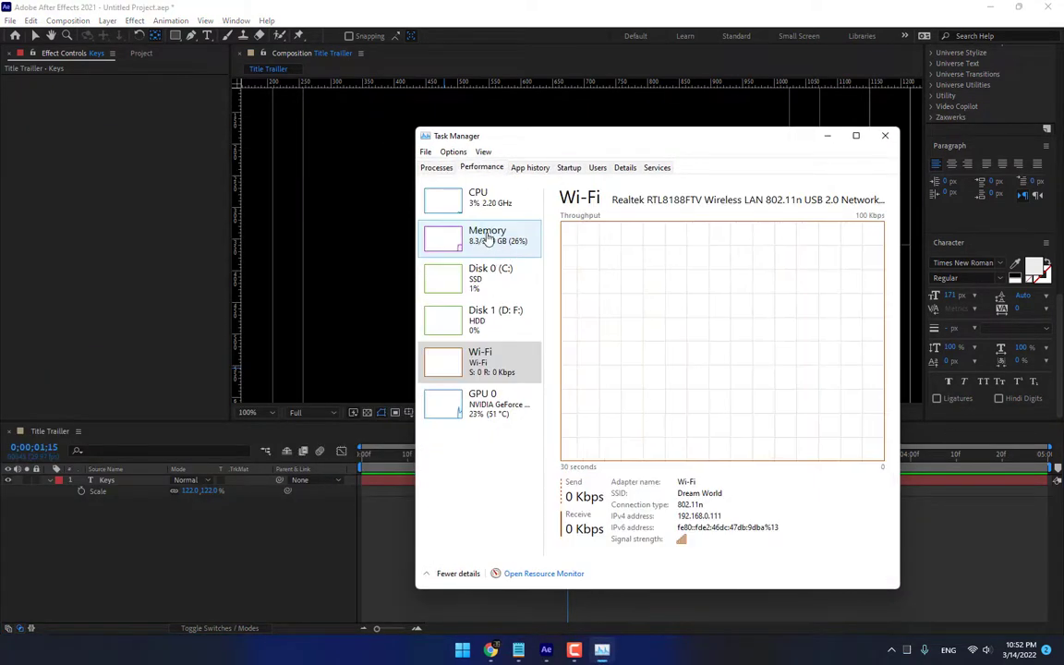
{"action": "left_click", "coordinate": [490, 242]}
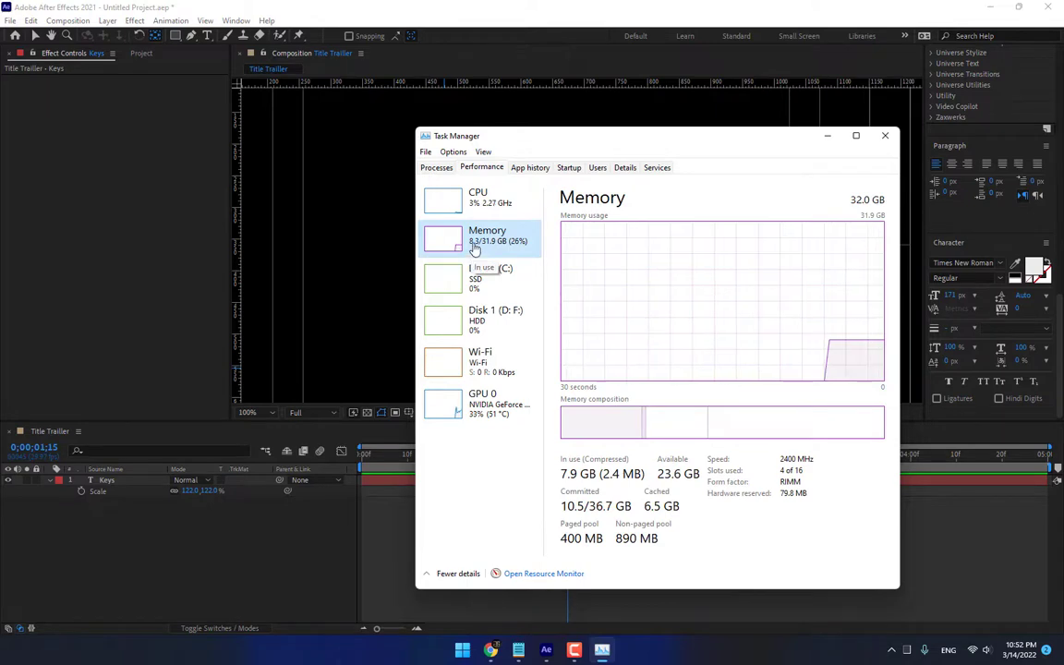
{"action": "left_click", "coordinate": [442, 167]}
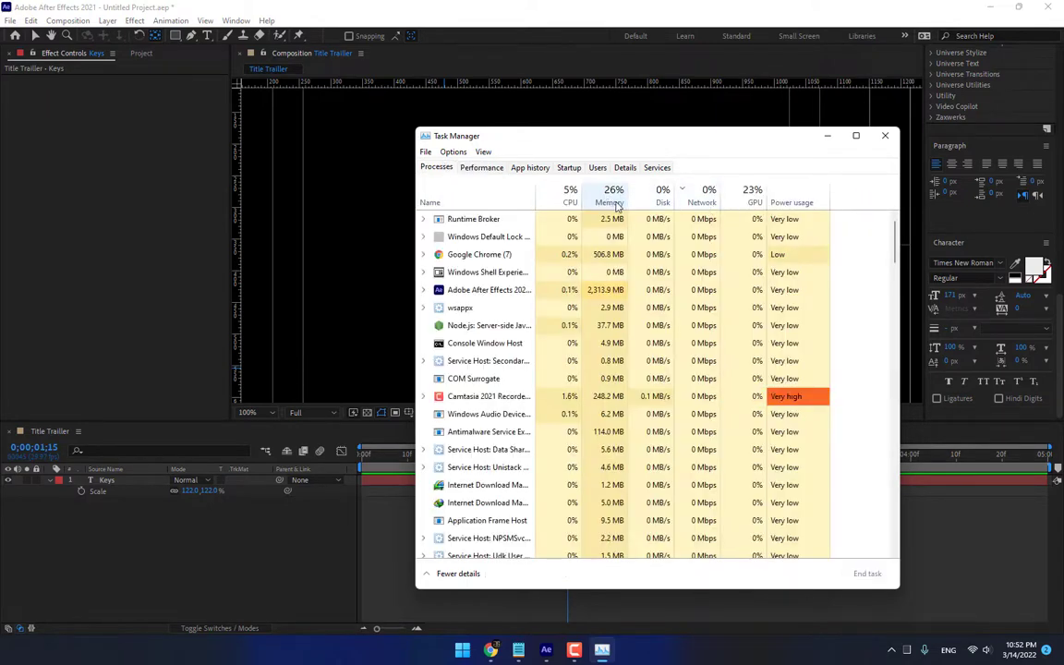
{"action": "left_click", "coordinate": [610, 198]}
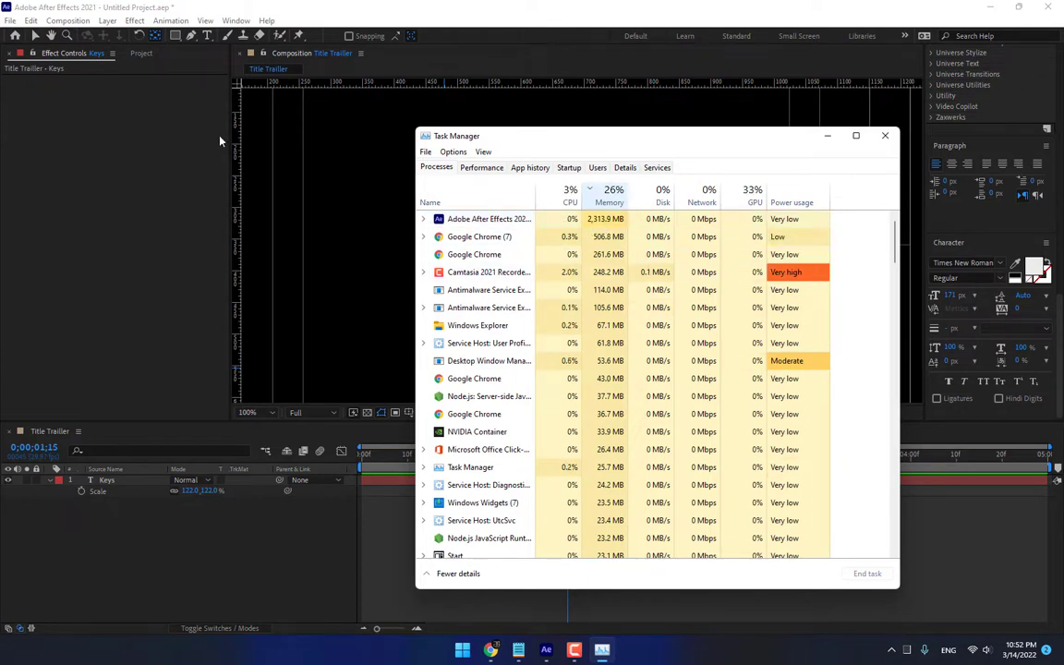
{"action": "left_click", "coordinate": [302, 169]}
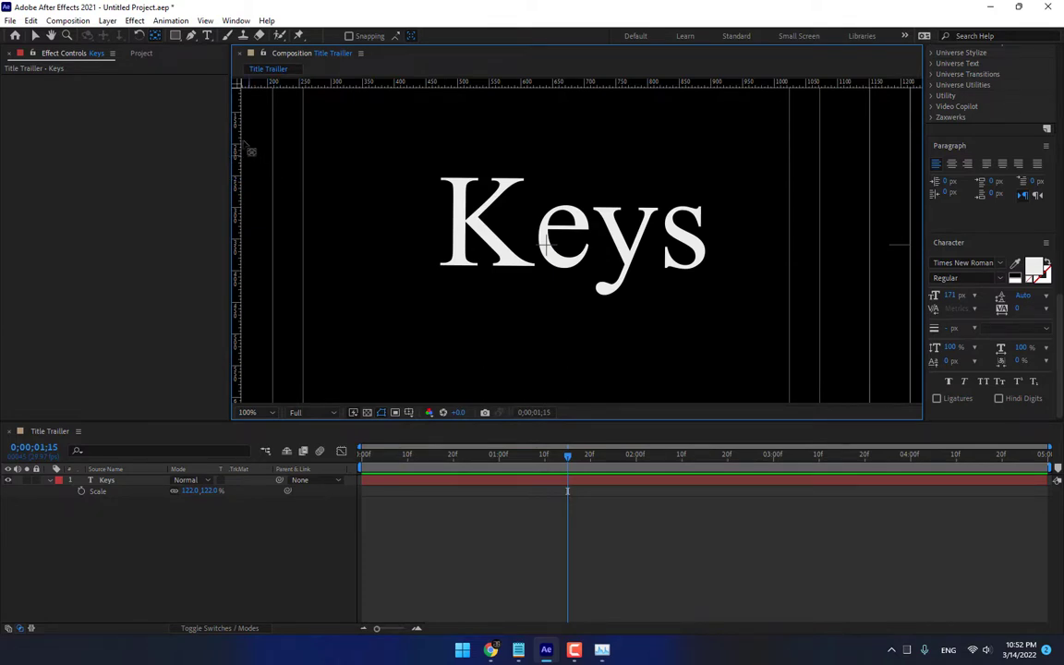
- Purge all memory and disk cache from the Edit menu and confirm
{"action": "left_click", "coordinate": [32, 25]}
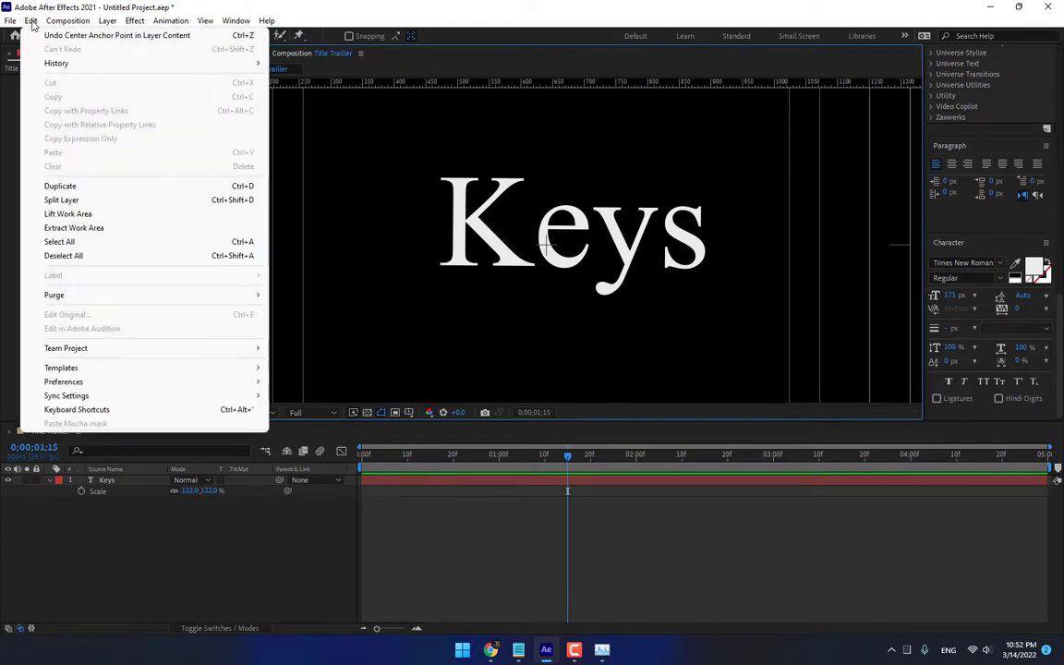
{"action": "mouse_move", "coordinate": [85, 296]}
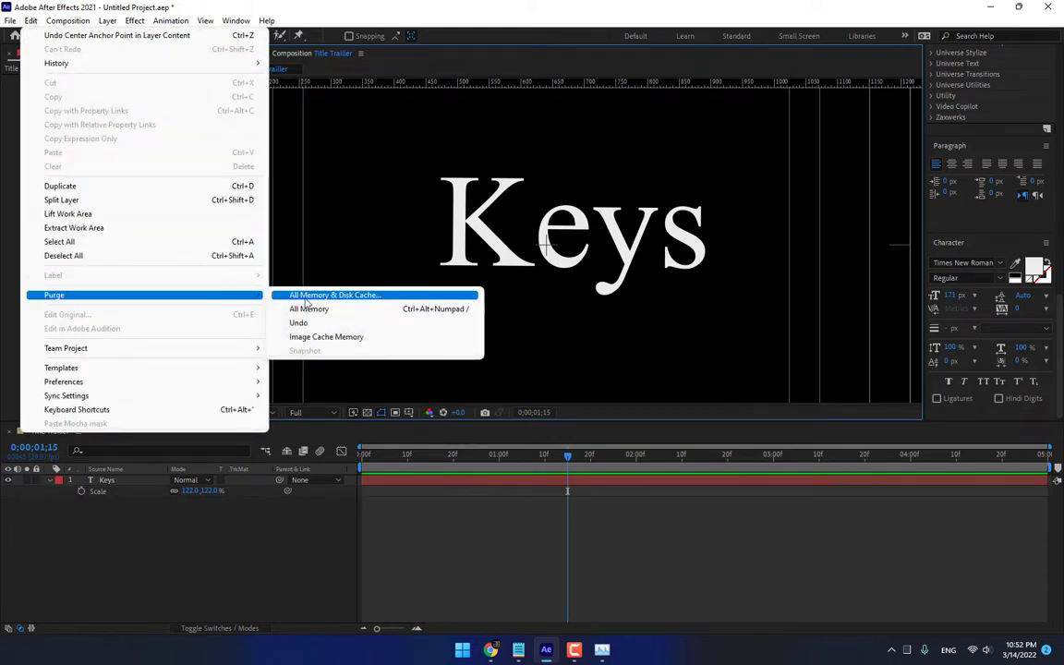
{"action": "left_click", "coordinate": [312, 297]}
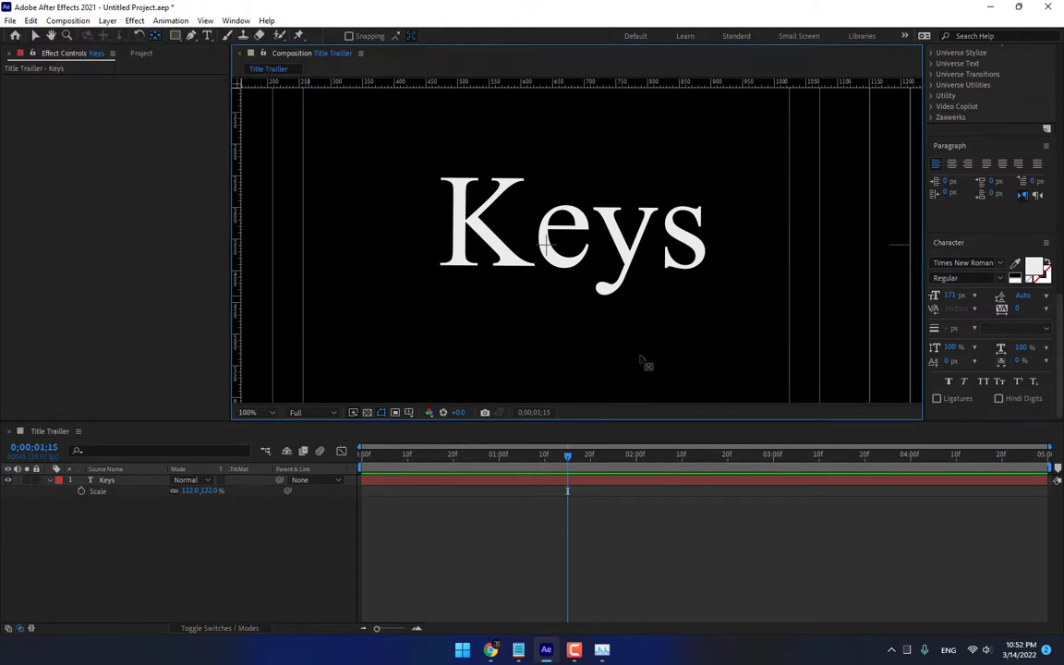
{"action": "left_click", "coordinate": [559, 349]}
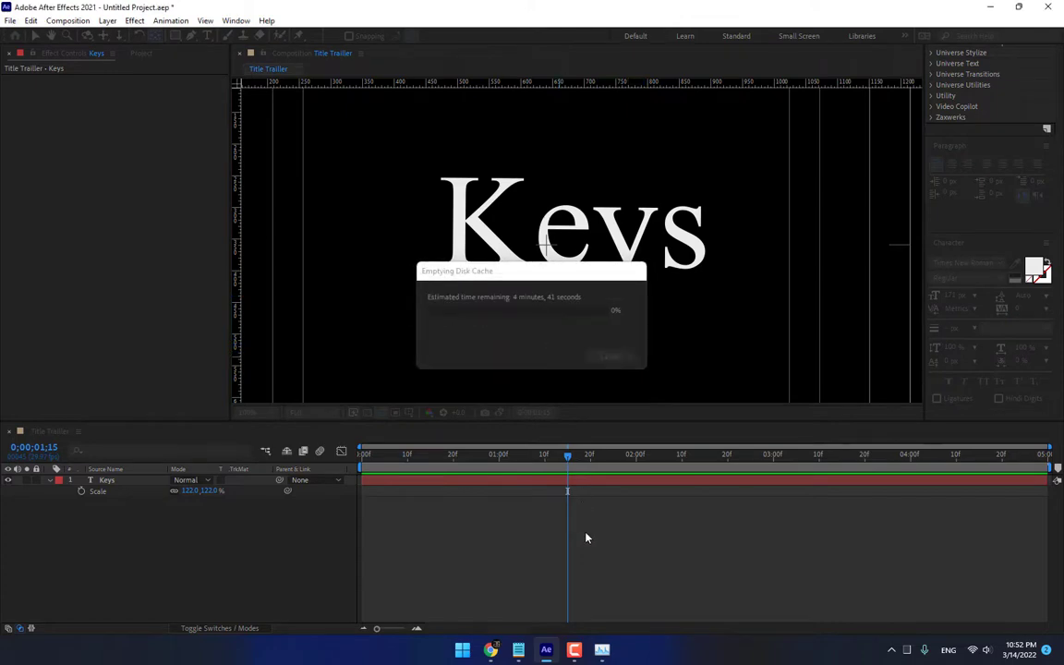
- Check After Effects' memory use in Task Manager, now about 828 MB, then minimize it
{"action": "key", "text": "ctrl+shift+Escape"}
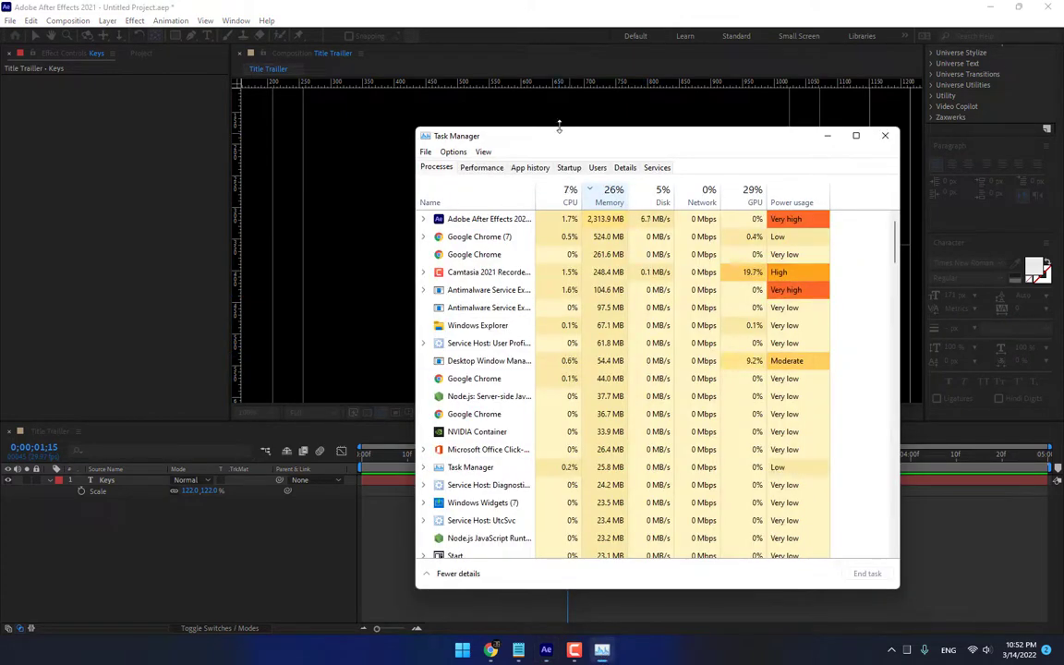
{"action": "left_click_drag", "start_coordinate": [556, 127], "coordinate": [790, 166]}
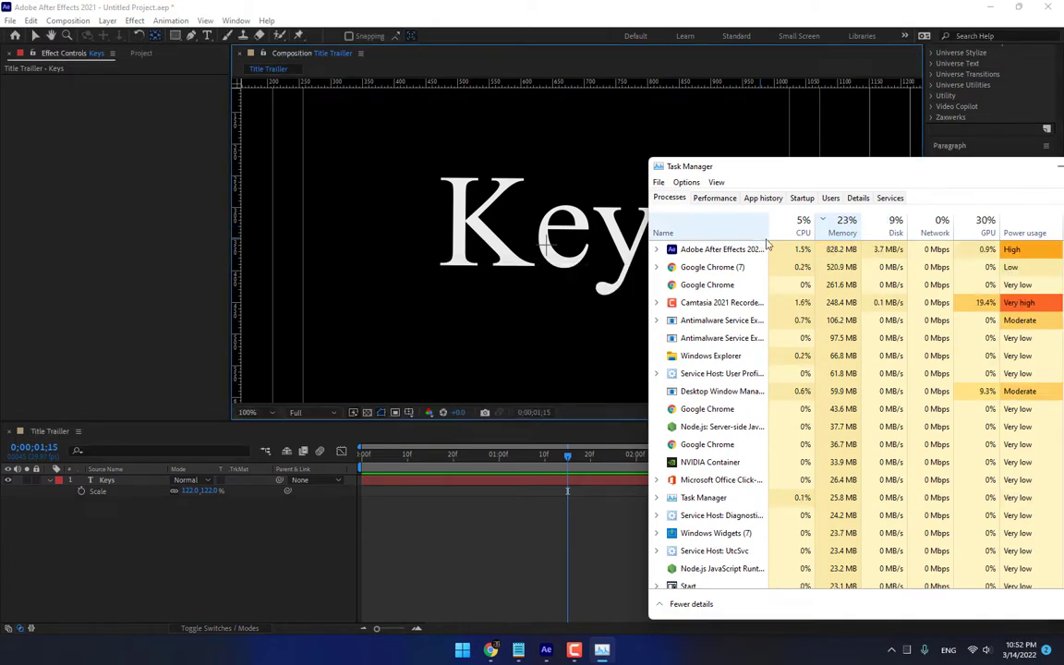
{"action": "left_click_drag", "start_coordinate": [853, 166], "coordinate": [531, 123]}
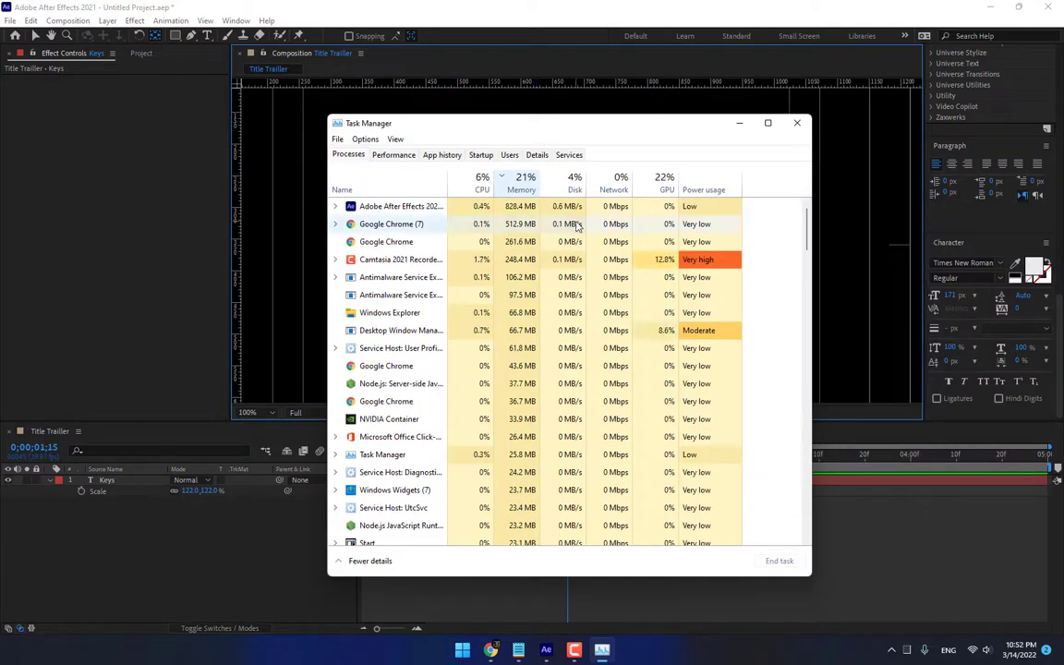
{"action": "left_click", "coordinate": [739, 123]}
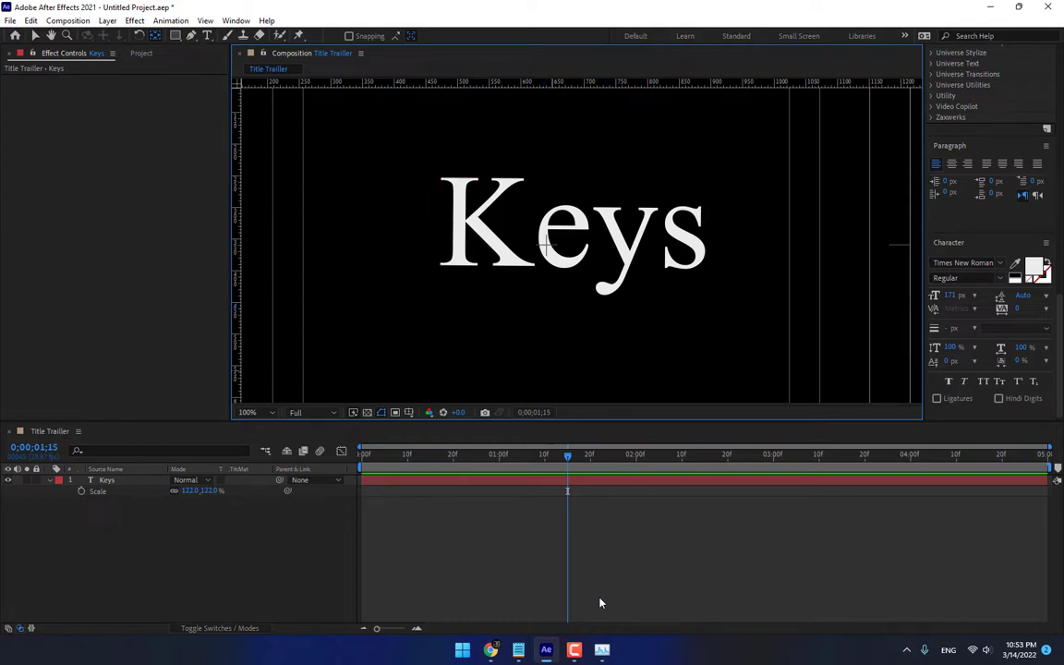
- Glance at the Notepad notes, then show the Project panel's compositions
{"action": "left_click", "coordinate": [518, 651]}
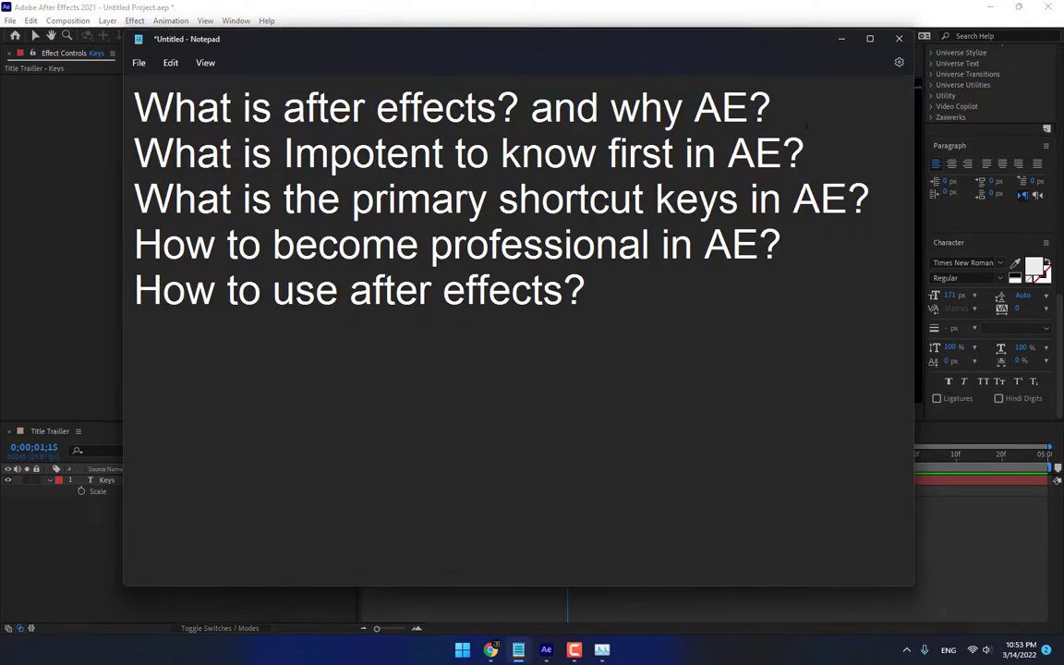
{"action": "left_click", "coordinate": [844, 38]}
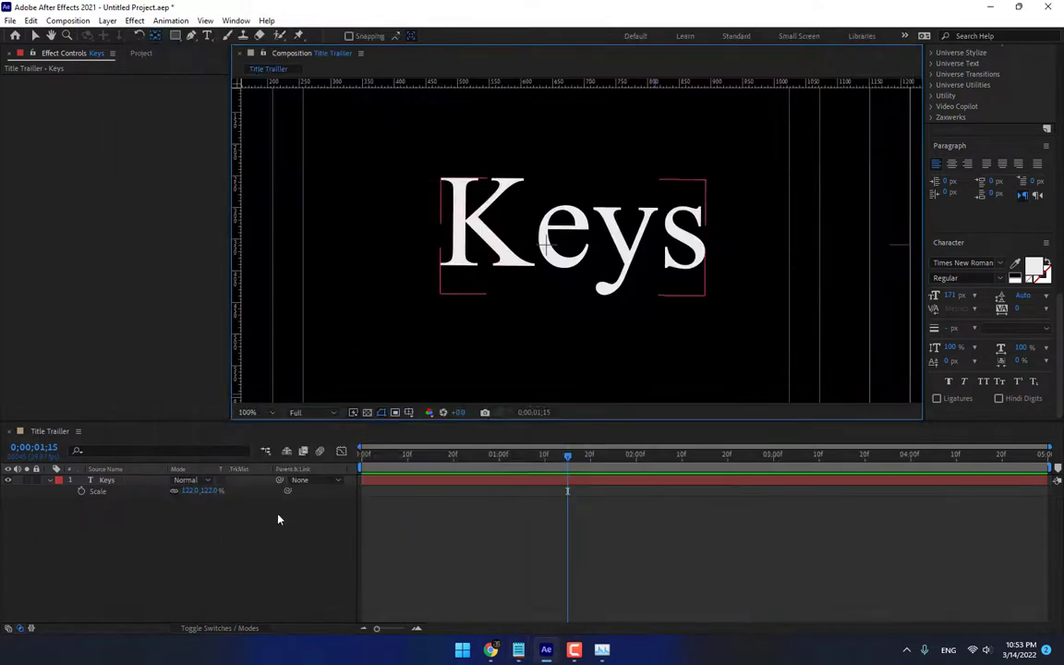
{"action": "left_click", "coordinate": [142, 54]}
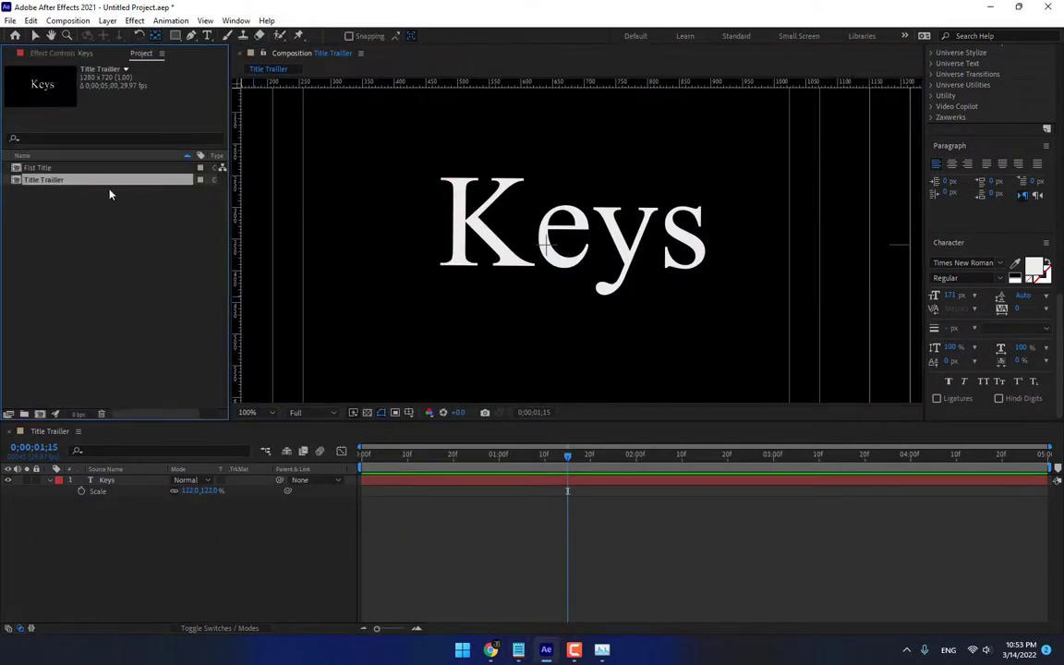
- Start Save As and create a New folder on the Desktop
{"action": "left_click", "coordinate": [10, 21]}
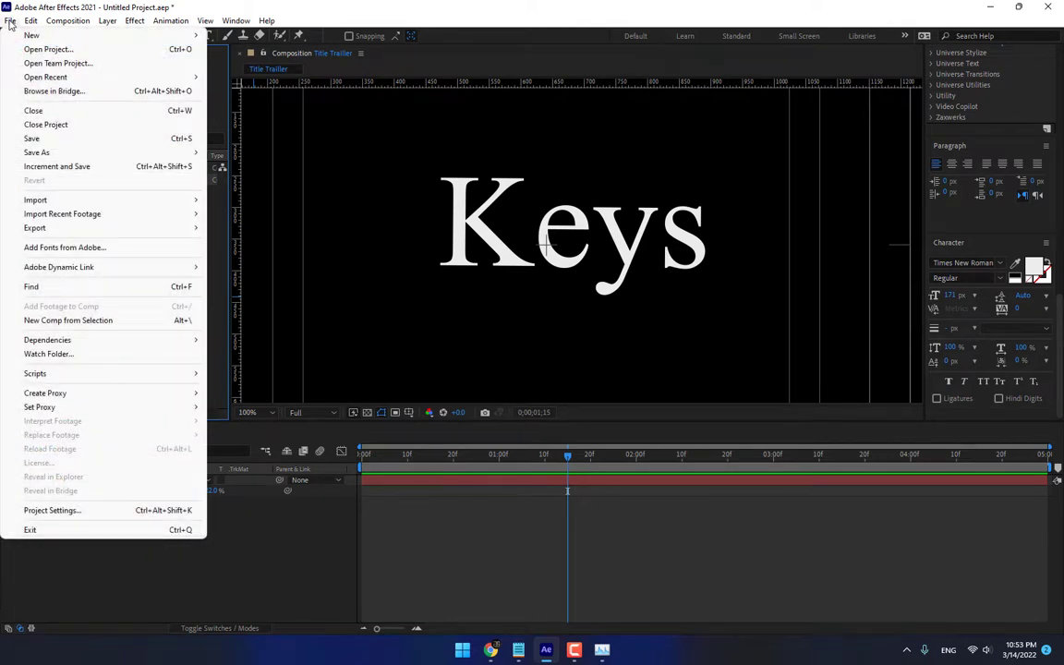
{"action": "mouse_move", "coordinate": [57, 152]}
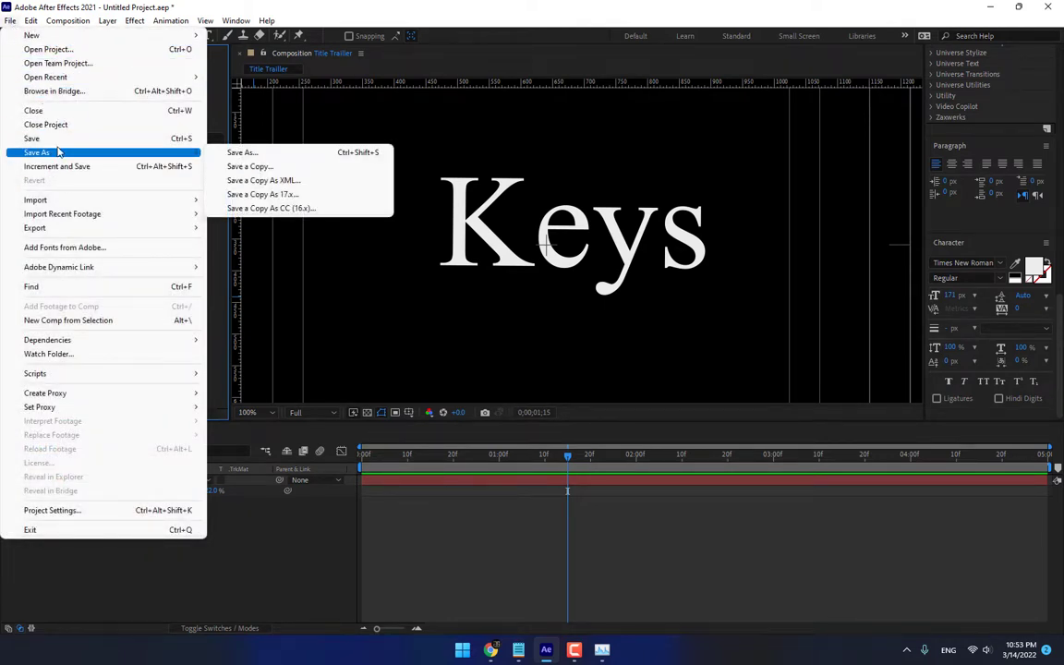
{"action": "left_click", "coordinate": [242, 153]}
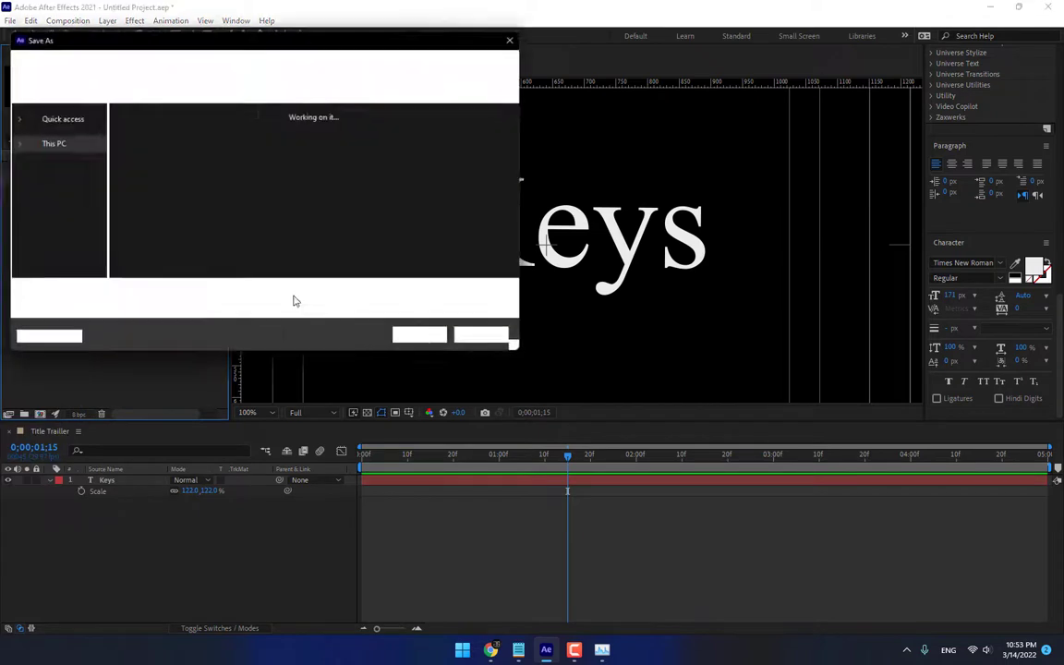
{"action": "scroll", "coordinate": [87, 162], "scroll_direction": "up", "scroll_amount": 3}
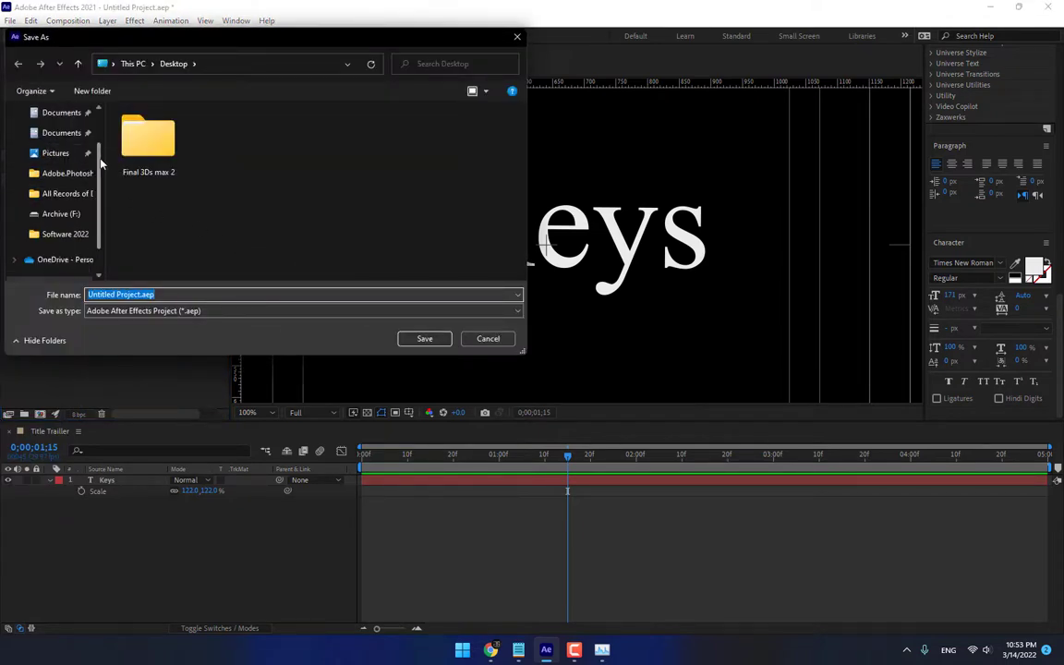
{"action": "left_click", "coordinate": [69, 139]}
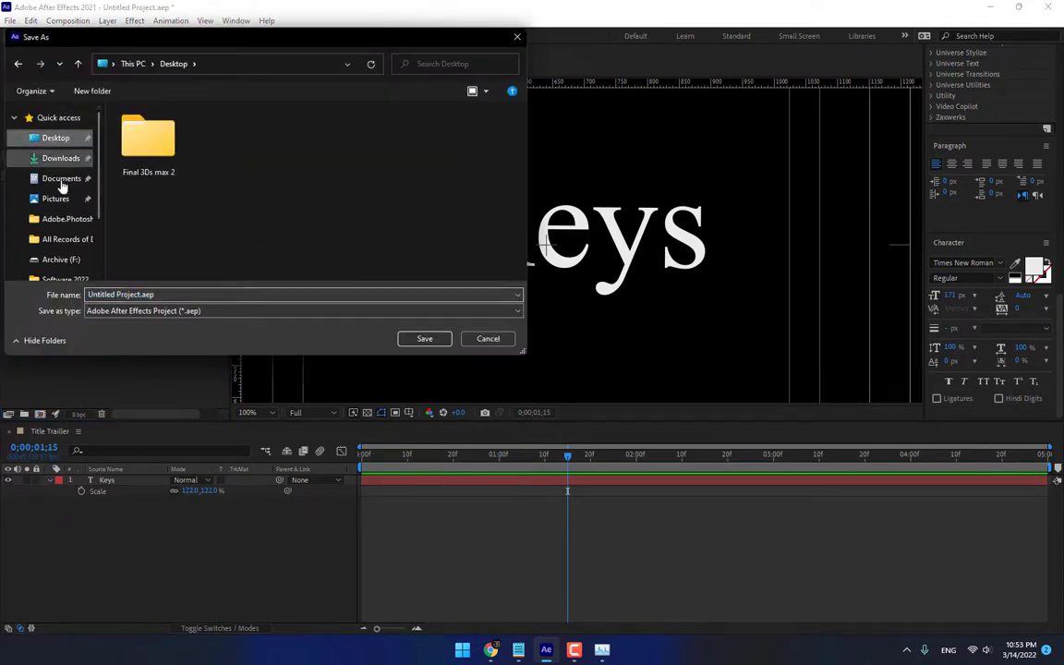
{"action": "left_click", "coordinate": [92, 90]}
{"action": "left_click", "coordinate": [219, 137]}
- Save the project as Logo.aep inside the New folder
{"action": "double_click", "coordinate": [219, 137]}
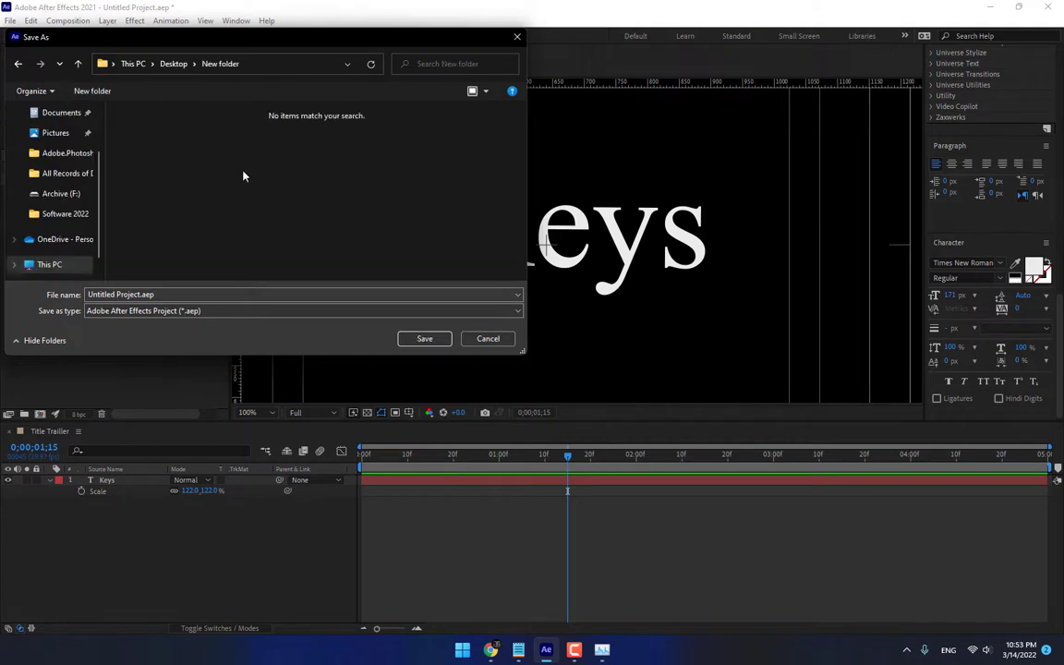
{"action": "double_click", "coordinate": [299, 294]}
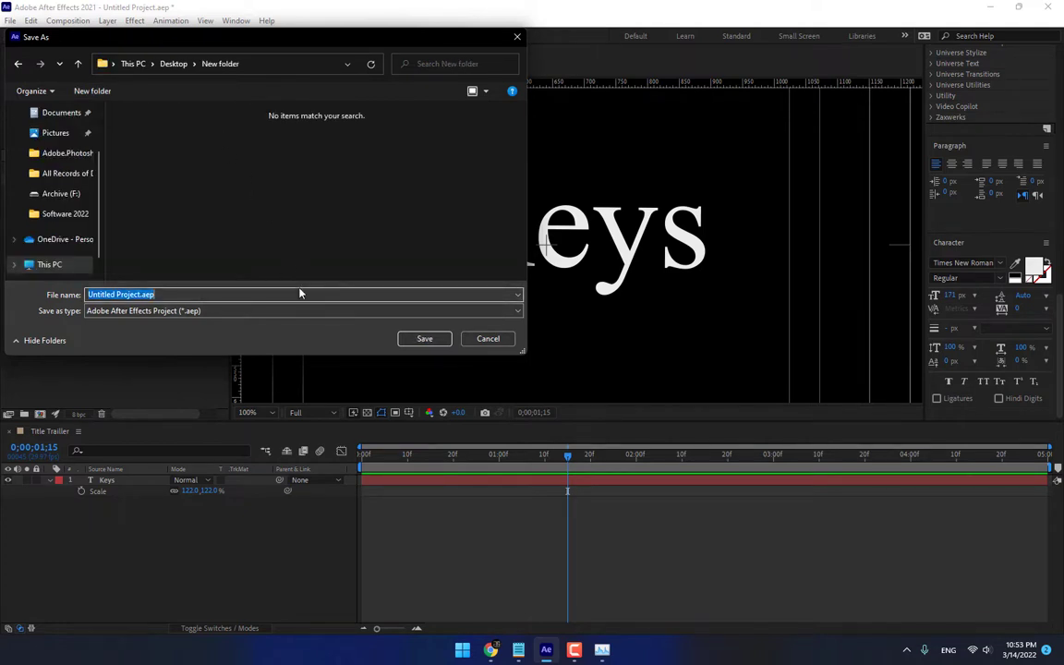
{"action": "type", "text": "Logo"}
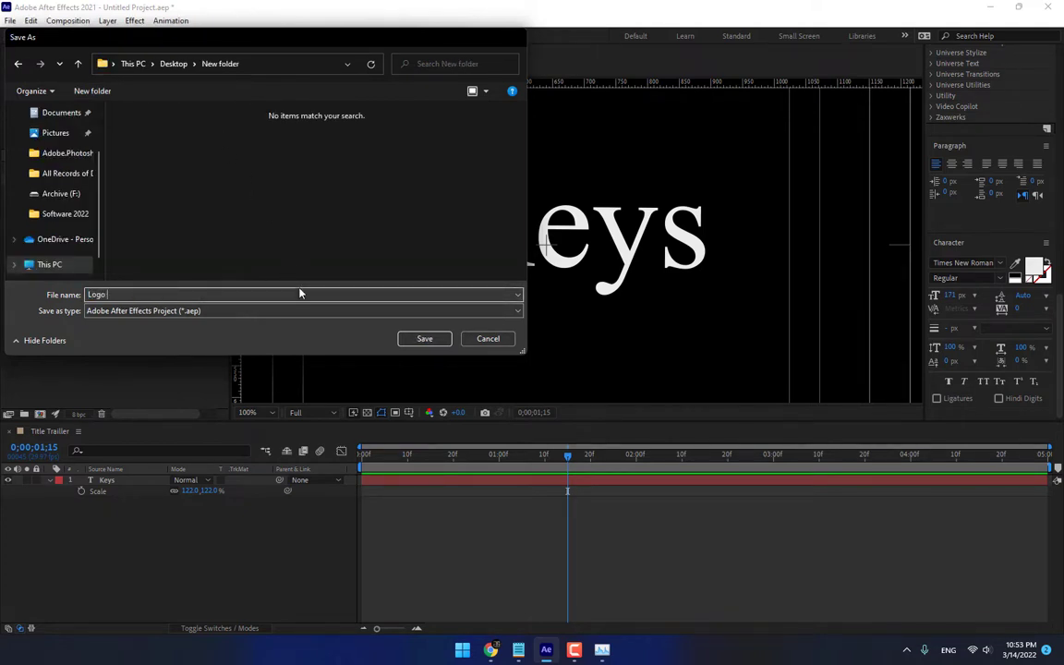
{"action": "key", "text": "Return"}
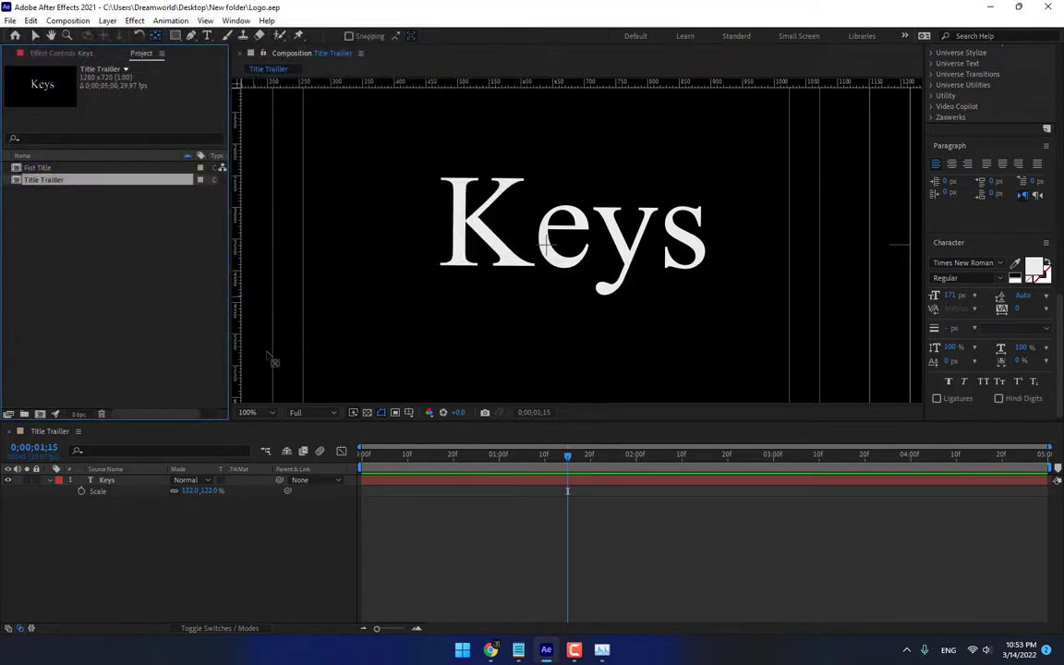
- Increment and save the project twice, producing Logo 2.aep and Logo 3.aep
{"action": "left_click", "coordinate": [11, 22]}
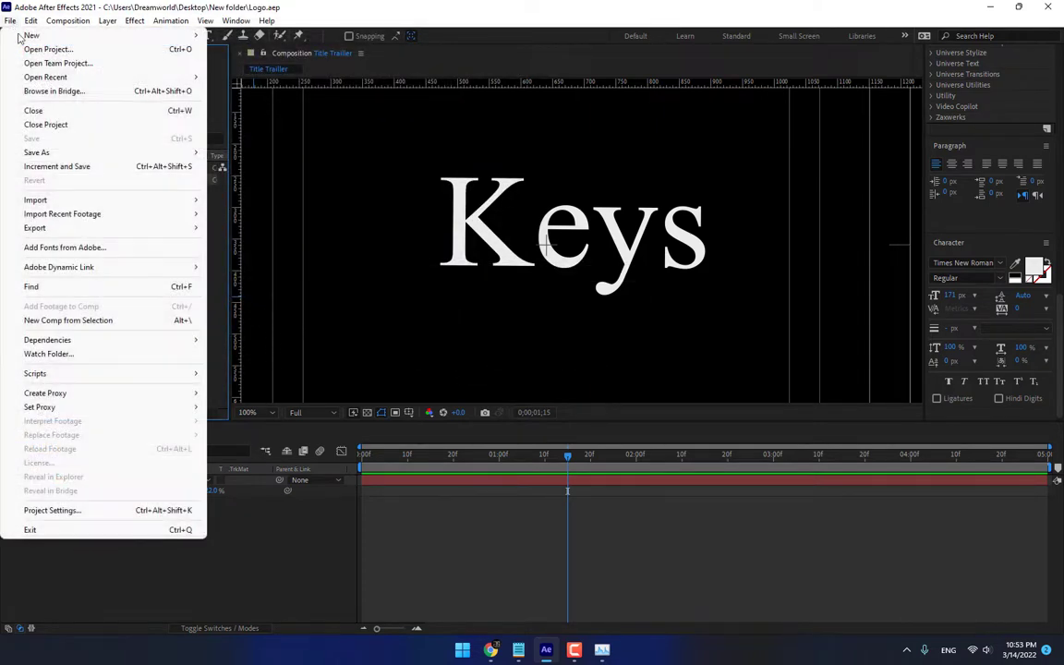
{"action": "left_click", "coordinate": [59, 168]}
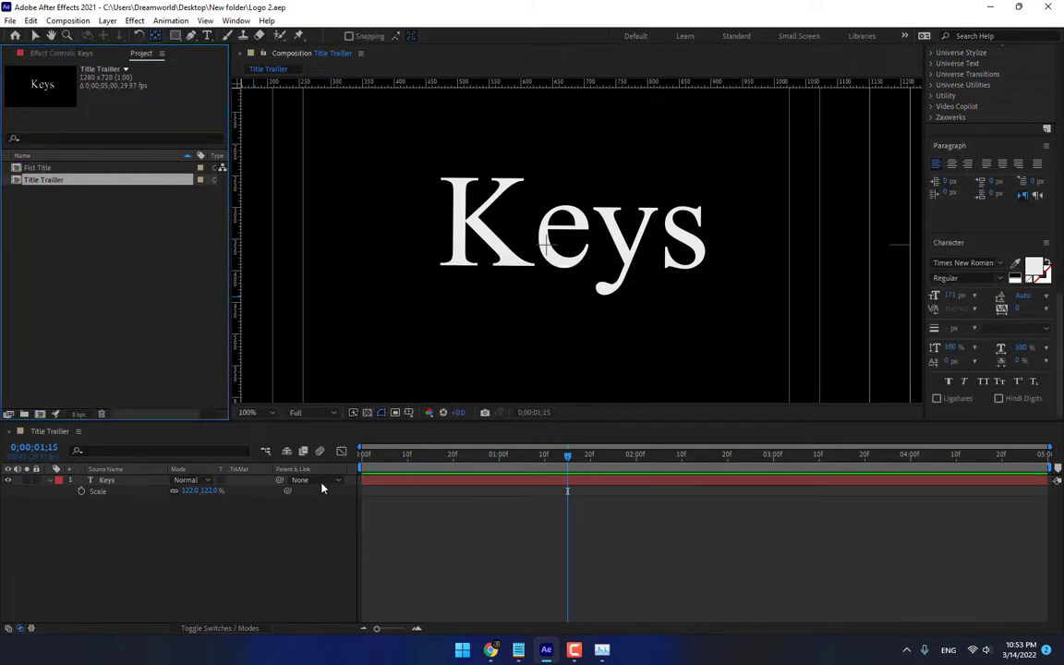
{"action": "left_click", "coordinate": [134, 301]}
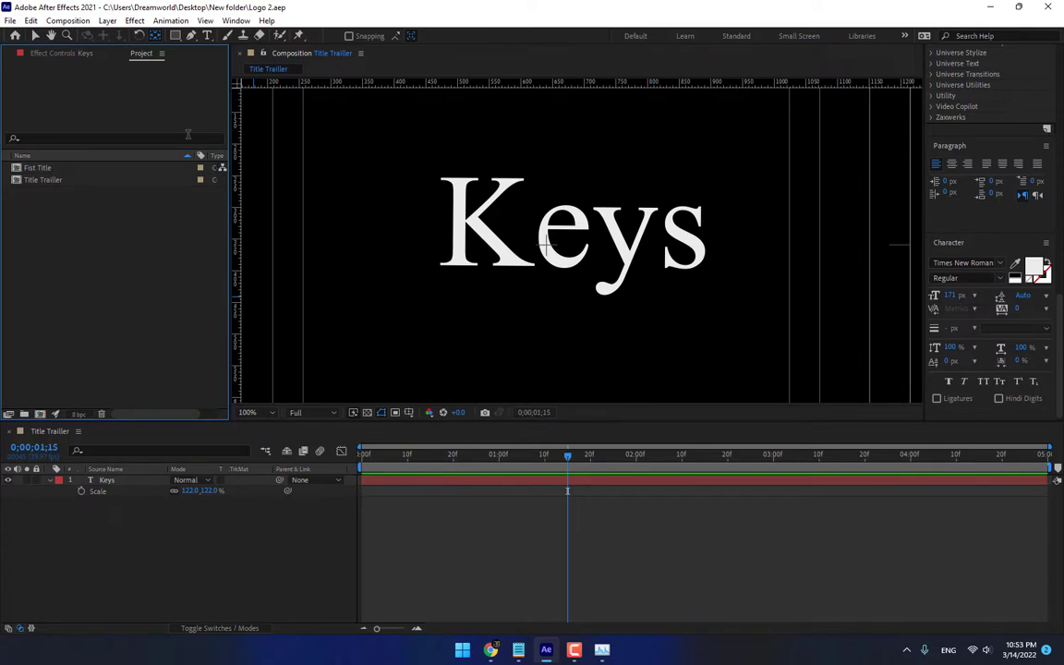
{"action": "left_click", "coordinate": [10, 20]}
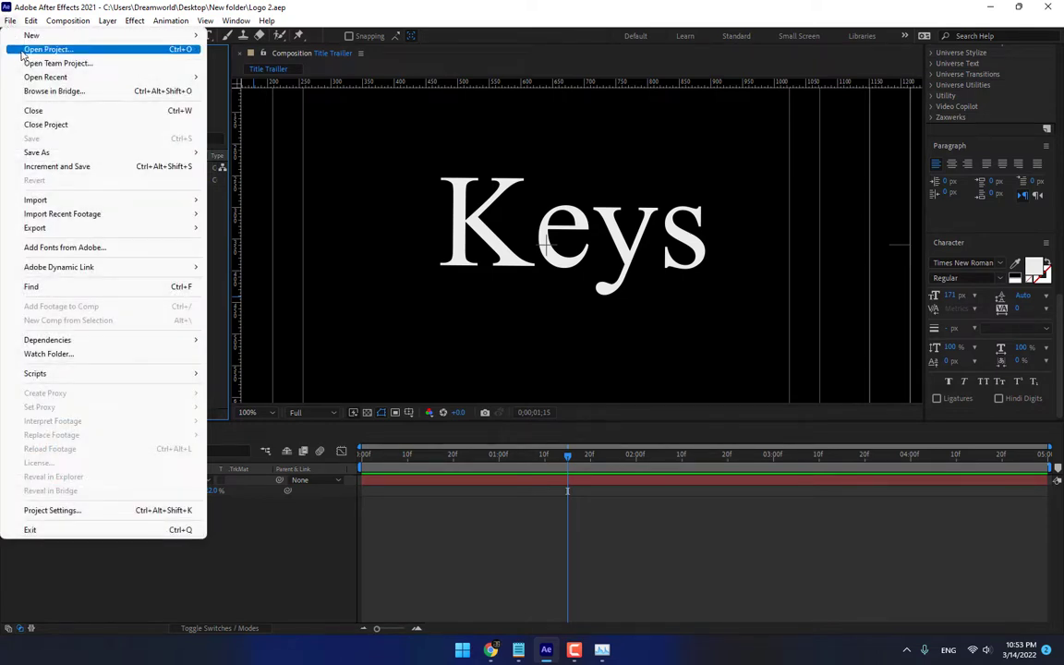
{"action": "mouse_move", "coordinate": [266, 18]}
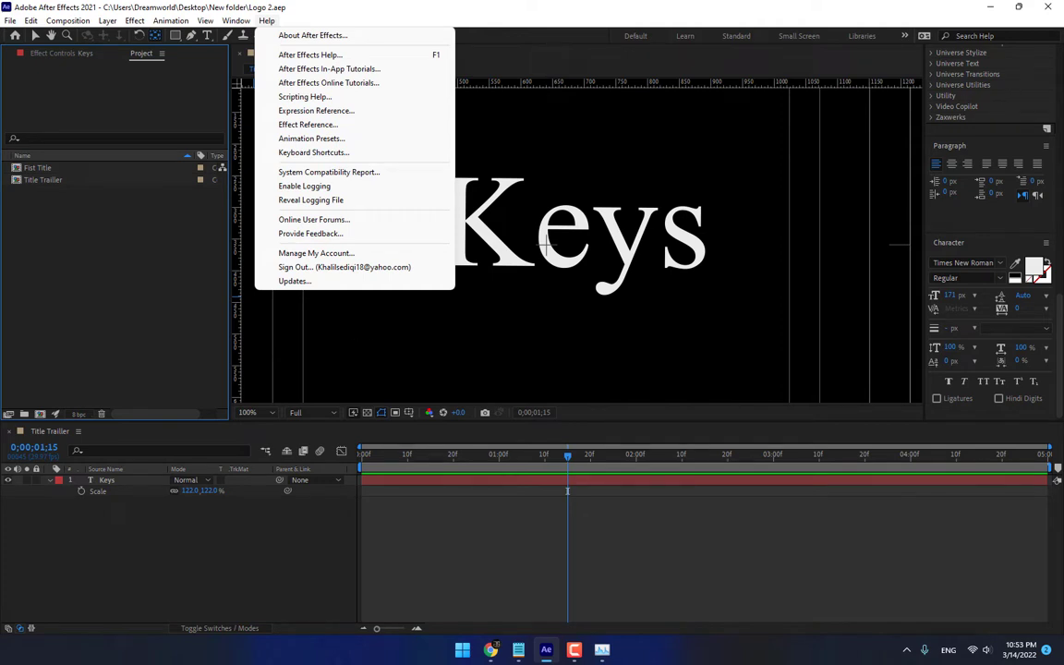
{"action": "mouse_move", "coordinate": [9, 20]}
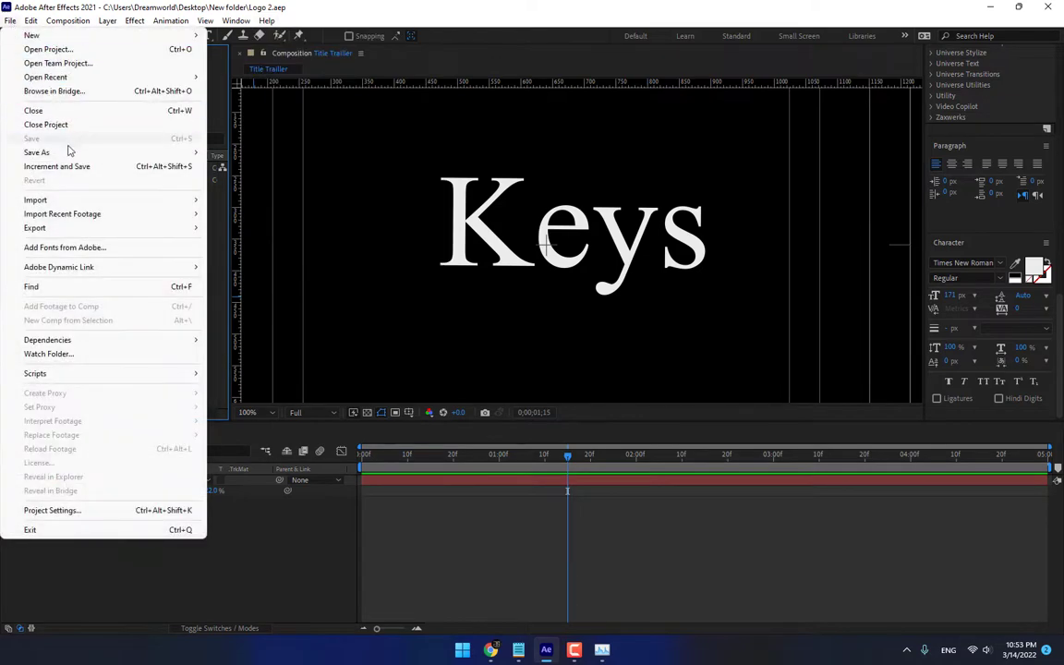
{"action": "key", "text": "Escape"}
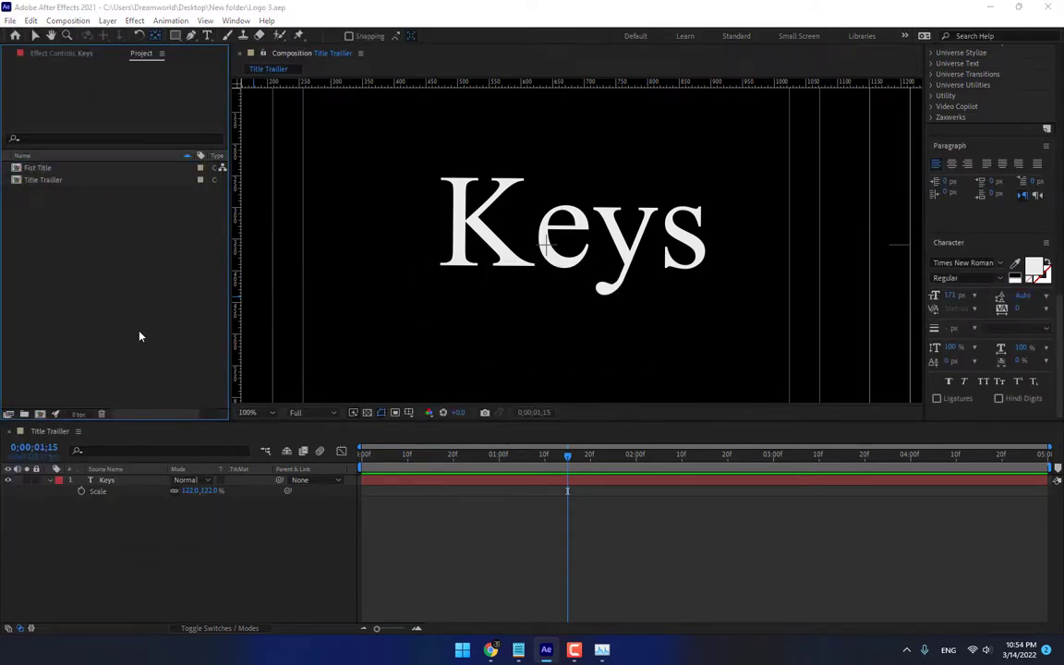
- Browse Logo.aep, Logo 2.aep and Logo 3.aep in the Desktop New folder for import, then cancel
{"action": "double_click", "coordinate": [137, 335]}
{"action": "scroll", "coordinate": [74, 148], "scroll_direction": "up", "scroll_amount": 1}
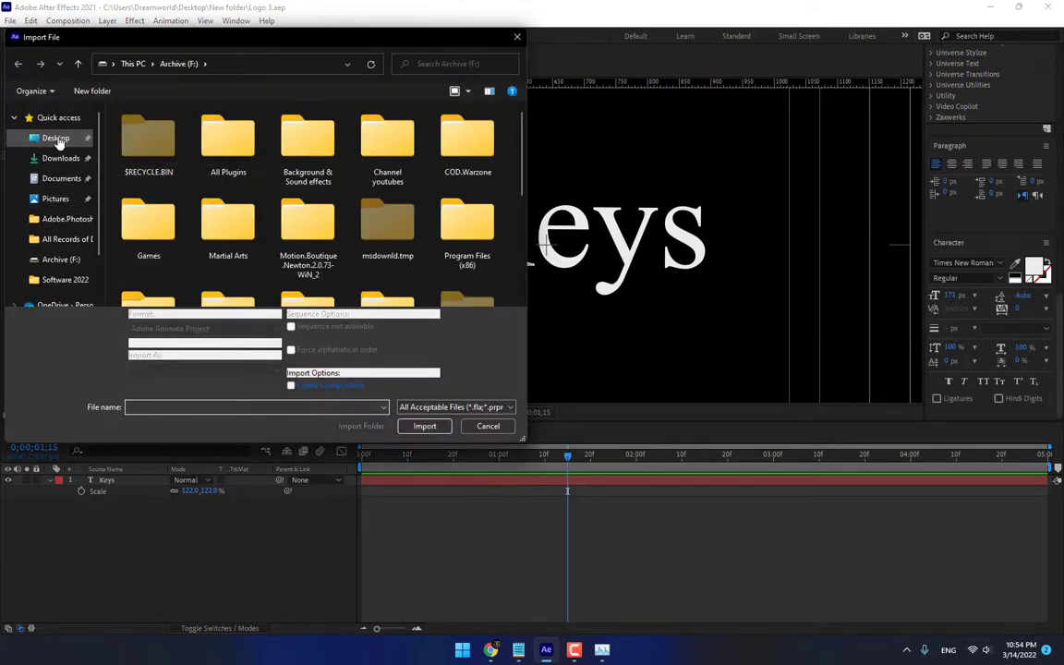
{"action": "left_click", "coordinate": [56, 137]}
{"action": "double_click", "coordinate": [217, 139]}
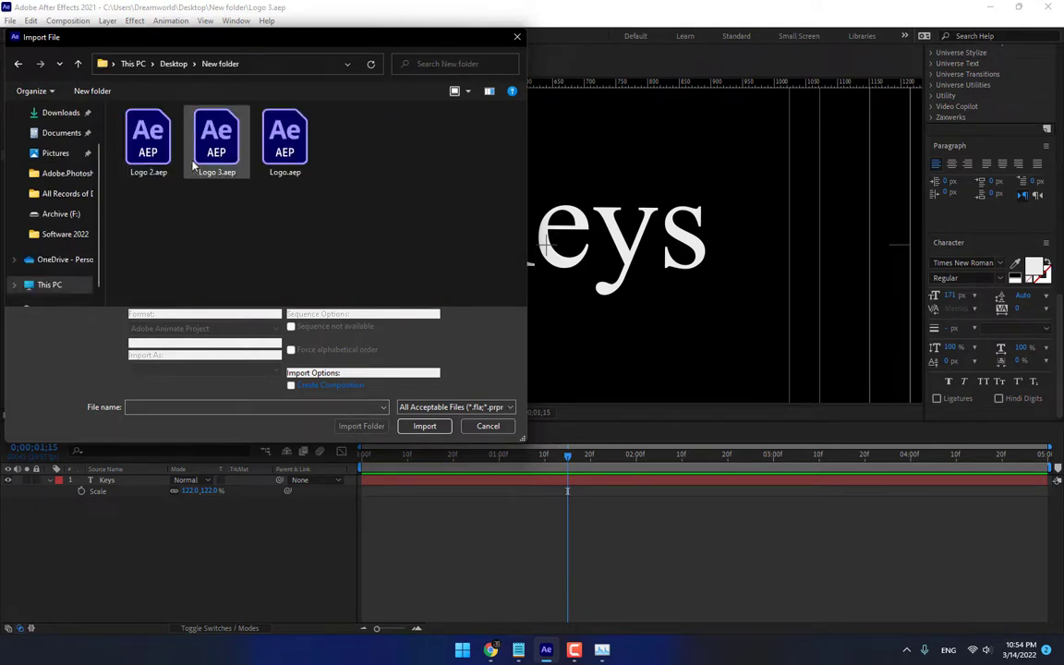
{"action": "left_click", "coordinate": [285, 141]}
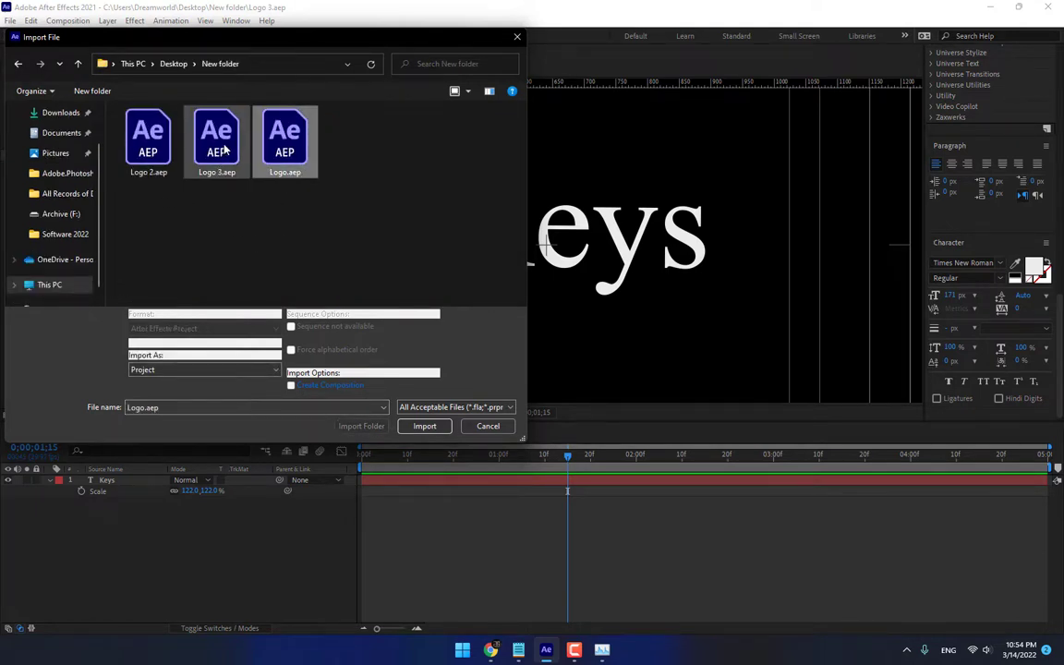
{"action": "left_click", "coordinate": [150, 165]}
{"action": "left_click", "coordinate": [217, 144]}
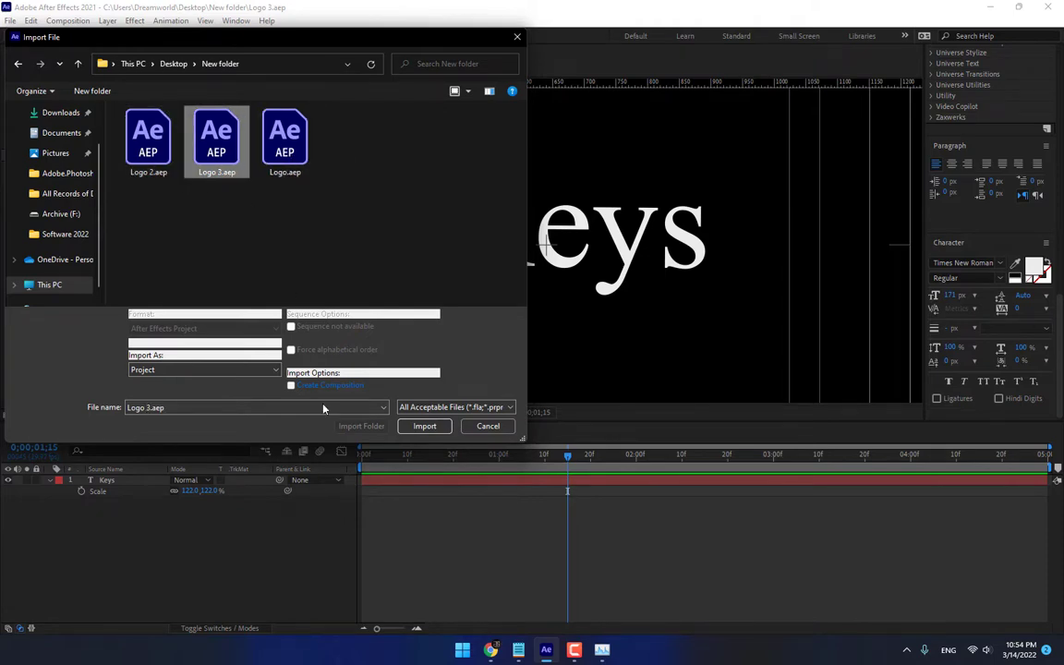
{"action": "left_click", "coordinate": [488, 426]}
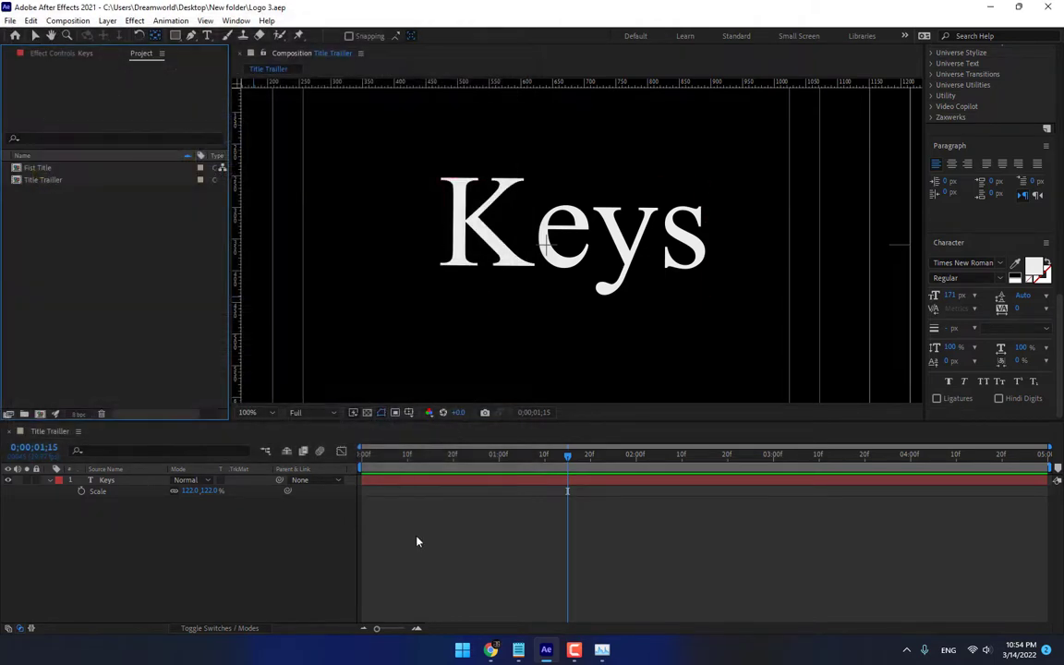
- Return the Title Trailler current time to 0;00;00;00
{"action": "left_click", "coordinate": [416, 541]}
{"action": "key", "text": "Home"}
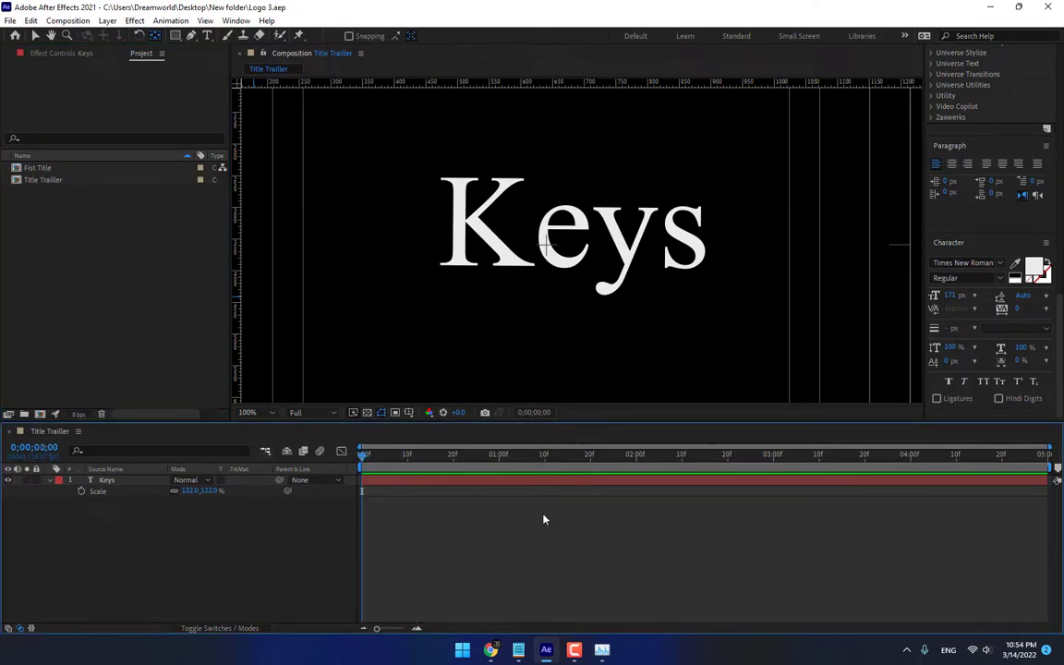
{"action": "left_click", "coordinate": [542, 268]}
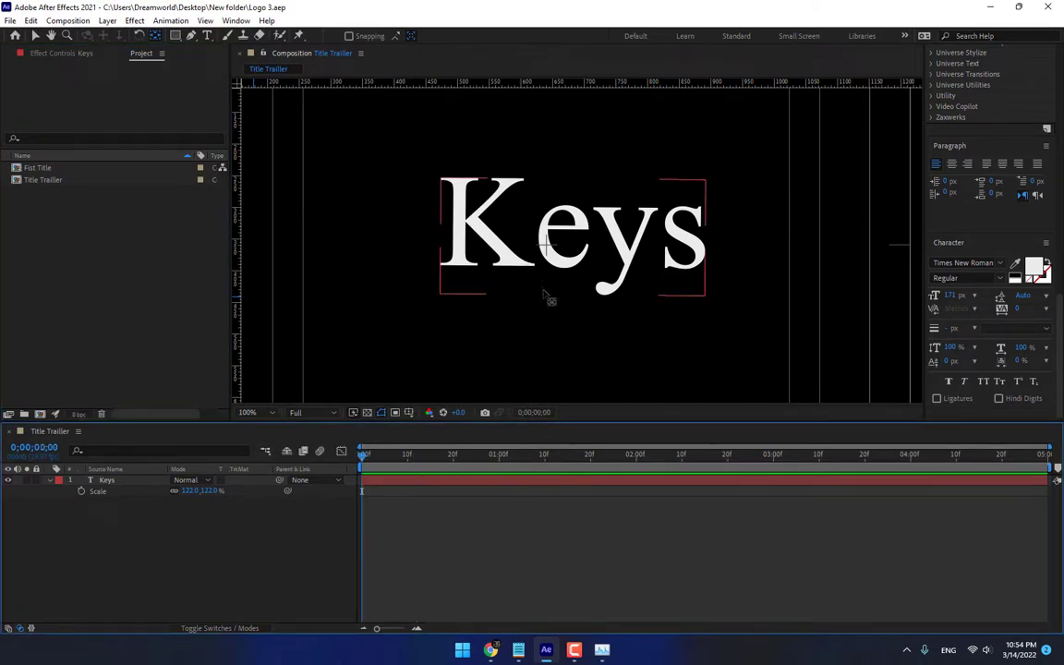
{"action": "left_click", "coordinate": [546, 322]}
- Glance at Task Manager and the Notepad notes, then minimize both
{"action": "key", "text": "ctrl+shift+Escape"}
{"action": "left_click", "coordinate": [518, 650]}
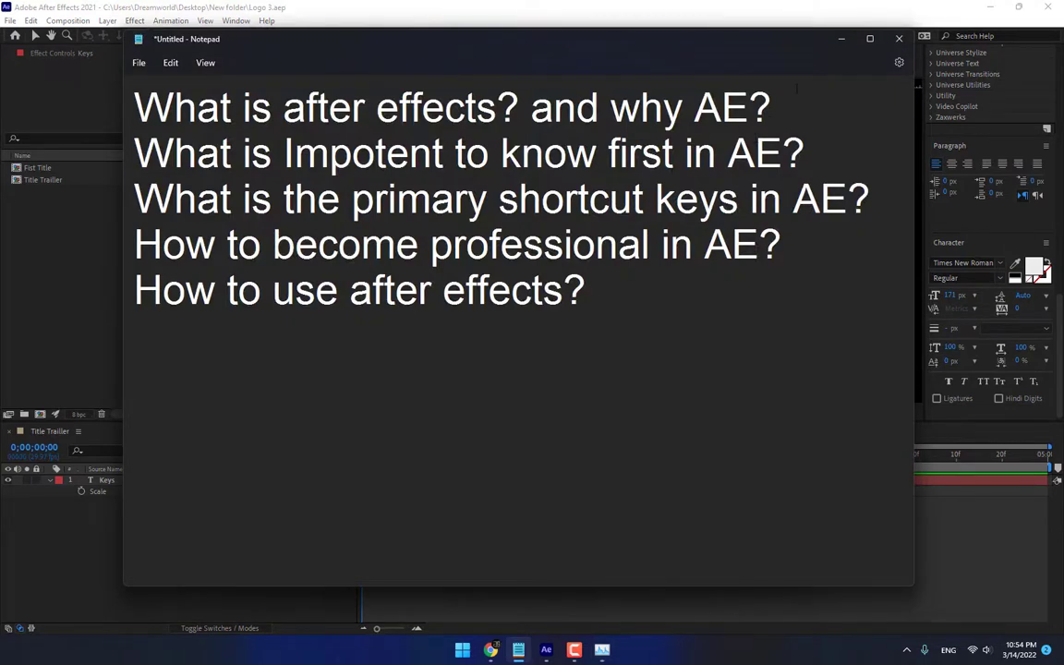
{"action": "left_click", "coordinate": [842, 41]}
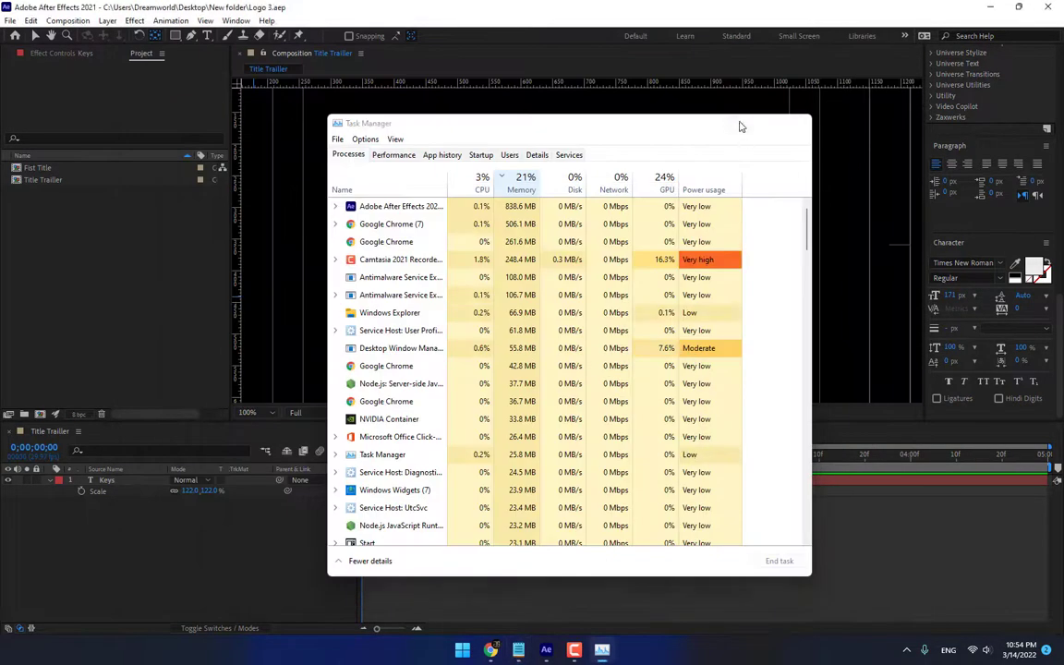
{"action": "left_click", "coordinate": [741, 121]}
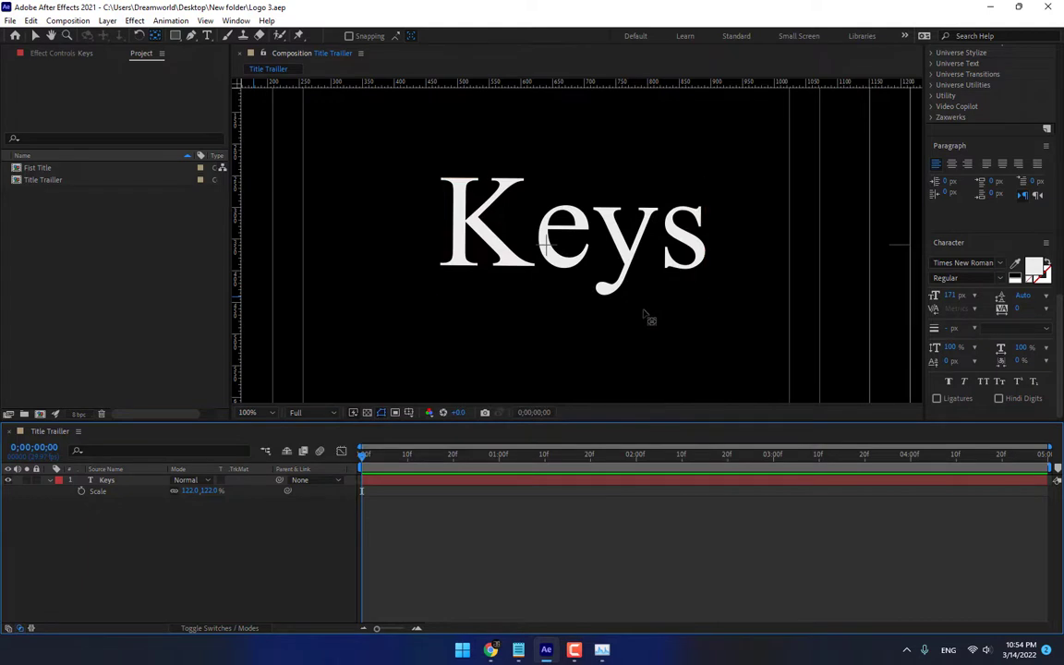
- Set the viewer magnification to Fit and make the composition viewer taller
{"action": "key", "text": "comma"}
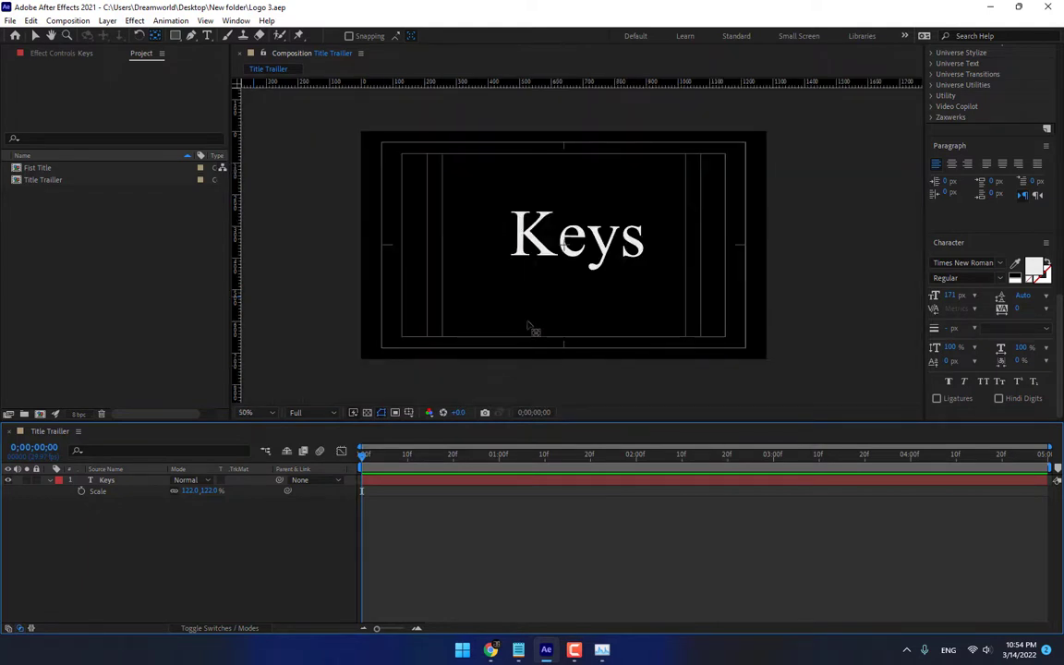
{"action": "left_click", "coordinate": [260, 412]}
{"action": "left_click", "coordinate": [255, 189]}
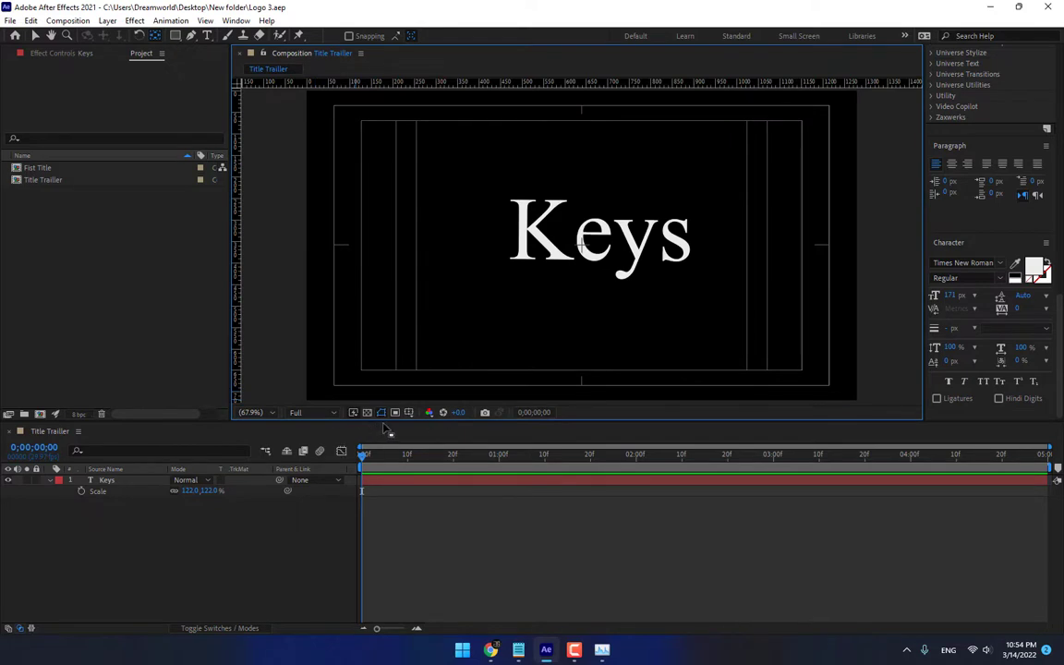
{"action": "left_click_drag", "start_coordinate": [378, 425], "coordinate": [382, 477]}
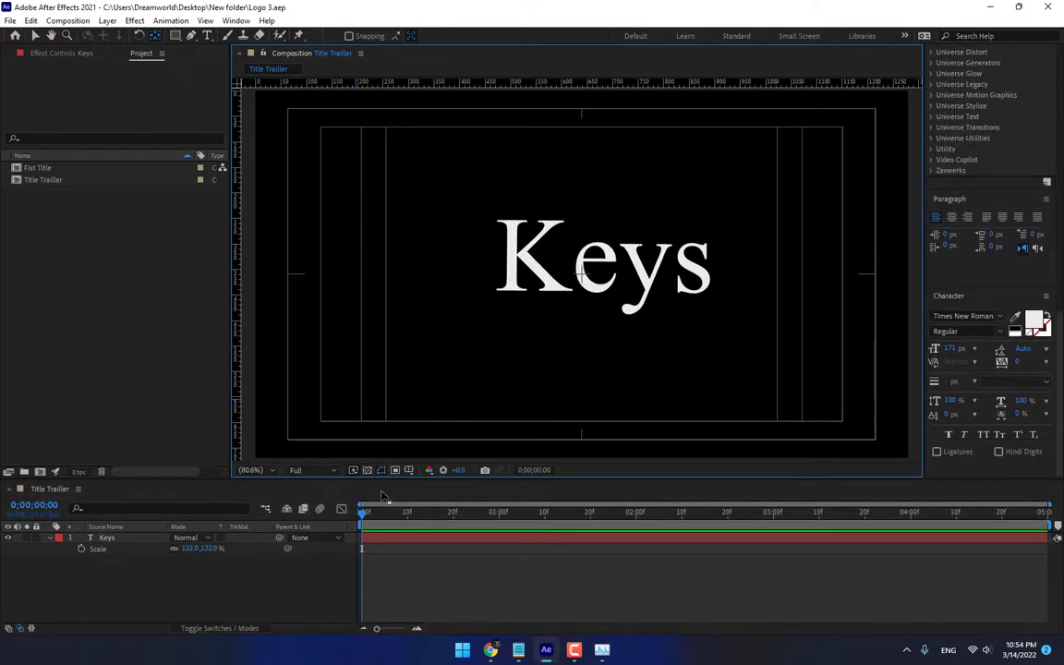
- Set the preview resolution from Full to Quarter
{"action": "left_click", "coordinate": [300, 471]}
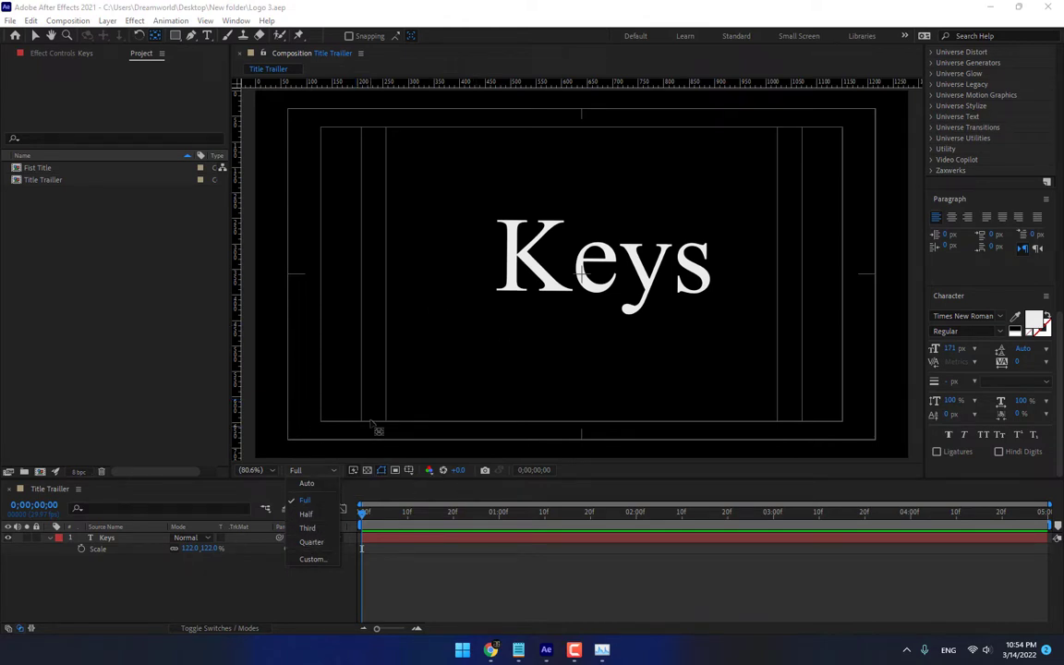
{"action": "left_click", "coordinate": [325, 547]}
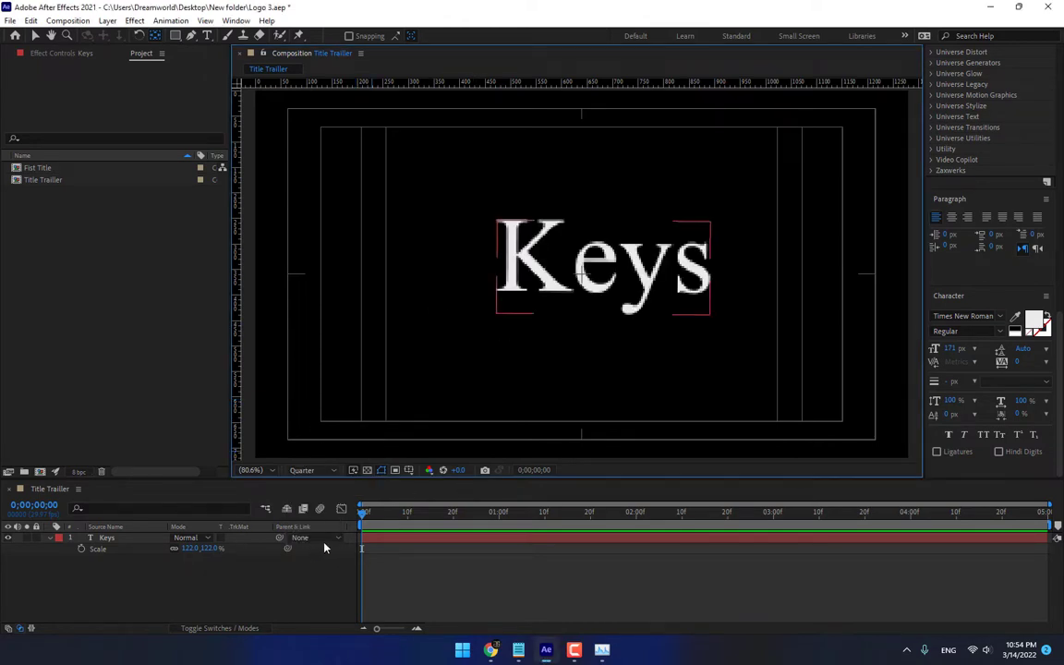
{"action": "left_click", "coordinate": [517, 551]}
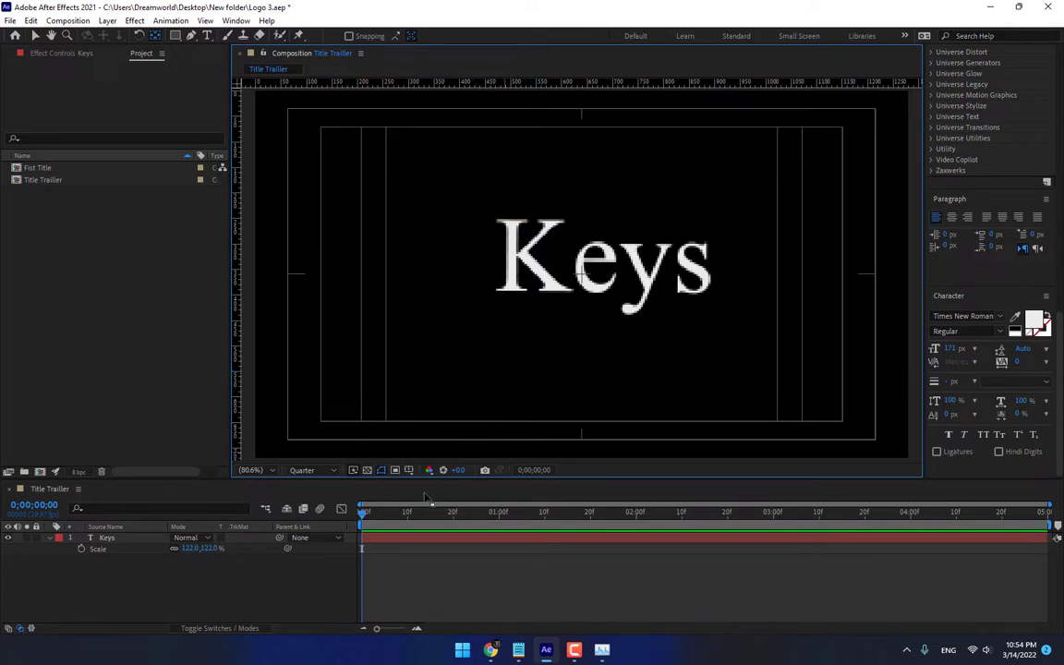
{"action": "left_click", "coordinate": [518, 650]}
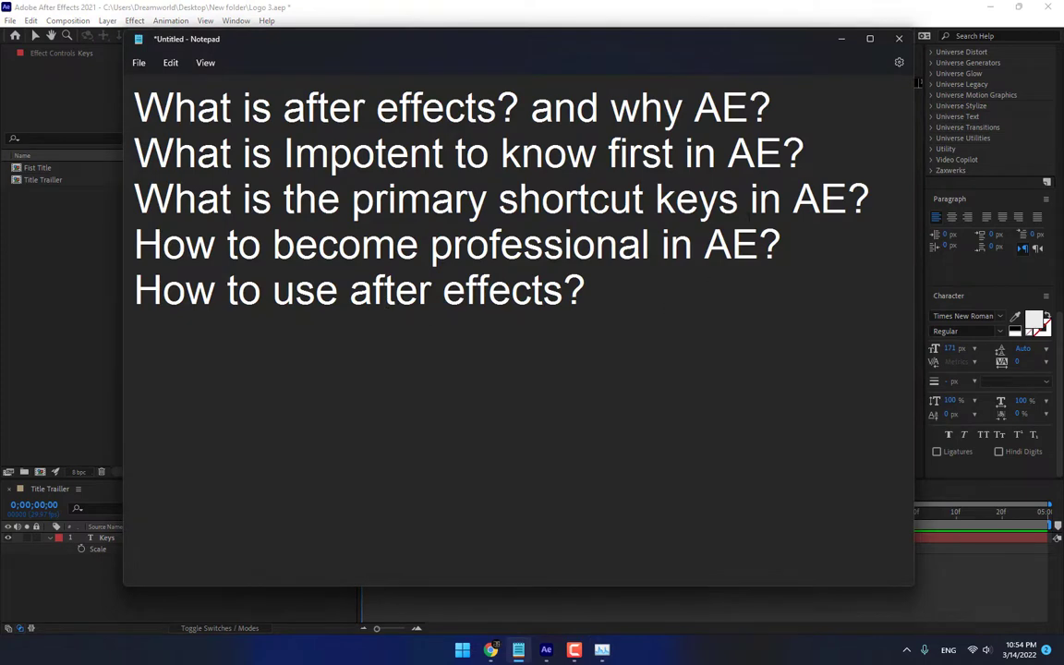
{"action": "left_click", "coordinate": [842, 40]}
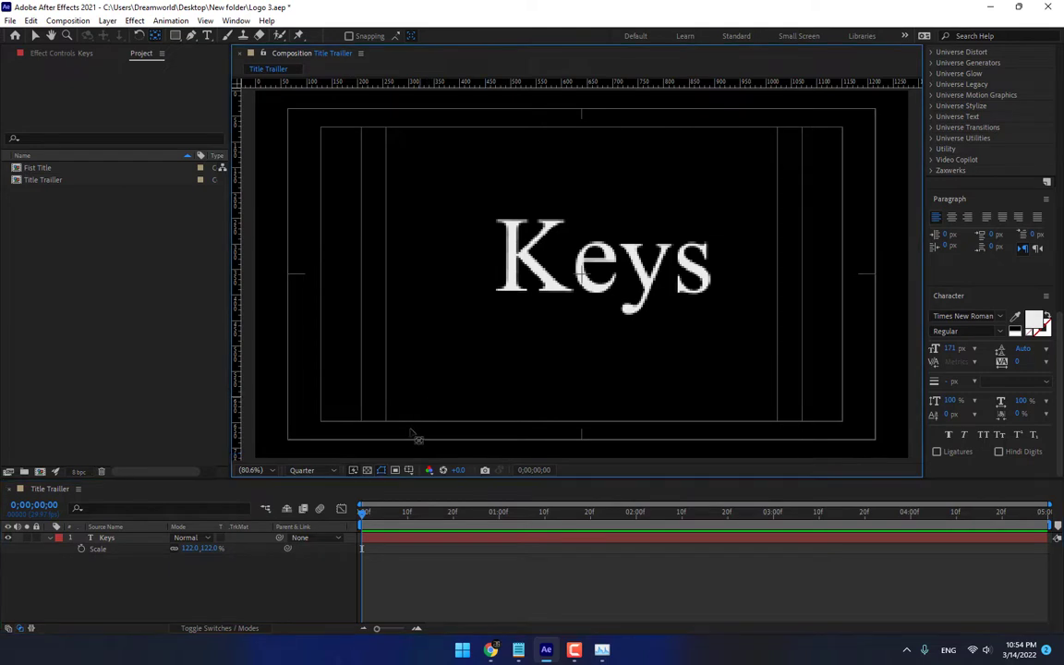
- Enter and exit text editing on the Keys layer without changing it
{"action": "left_click", "coordinate": [108, 538]}
{"action": "double_click", "coordinate": [108, 538]}
{"action": "left_click", "coordinate": [300, 589]}
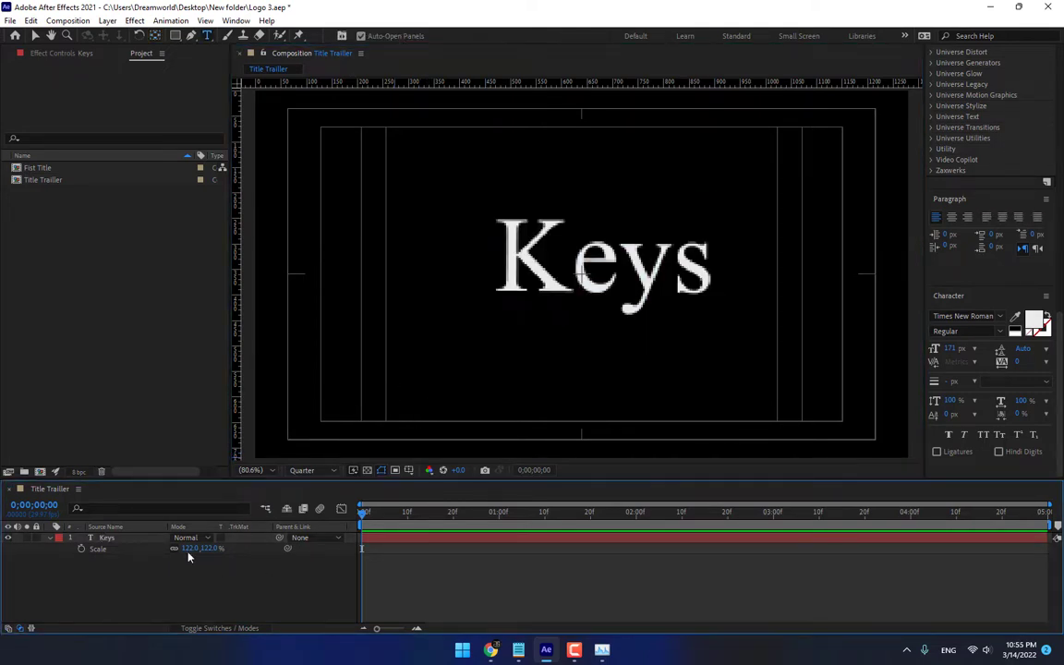
{"action": "left_click", "coordinate": [103, 538]}
{"action": "double_click", "coordinate": [104, 538]}
{"action": "left_click", "coordinate": [245, 593]}
- Draw a red rectangle shape layer in the lower-left of the frame
{"action": "left_click", "coordinate": [176, 35]}
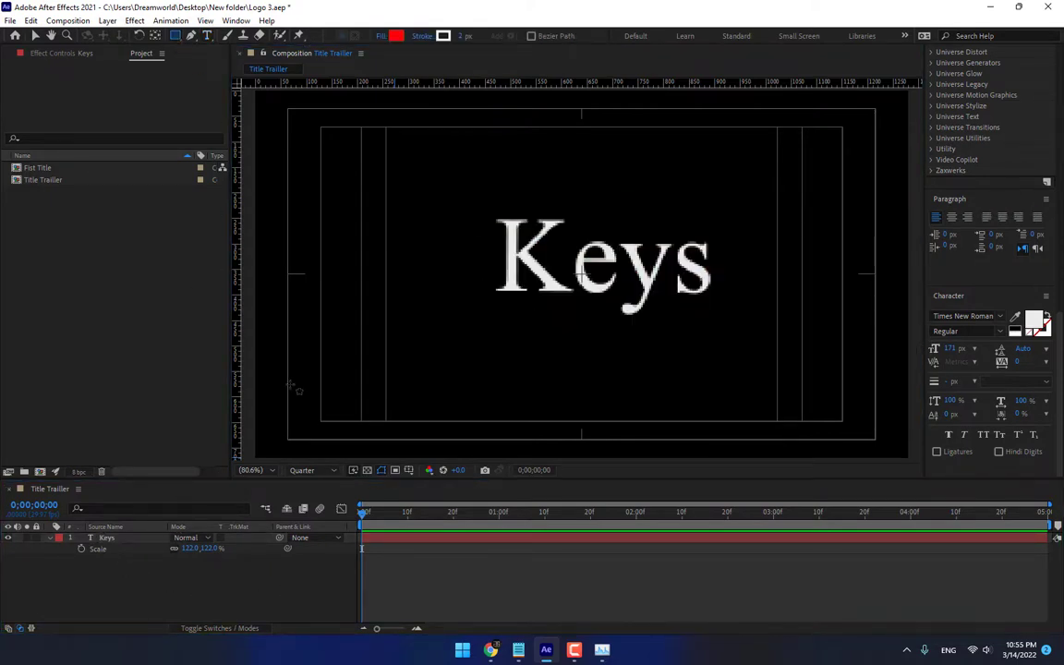
{"action": "left_click_drag", "start_coordinate": [346, 310], "coordinate": [497, 401]}
{"action": "key", "text": "Caps_Lock"}
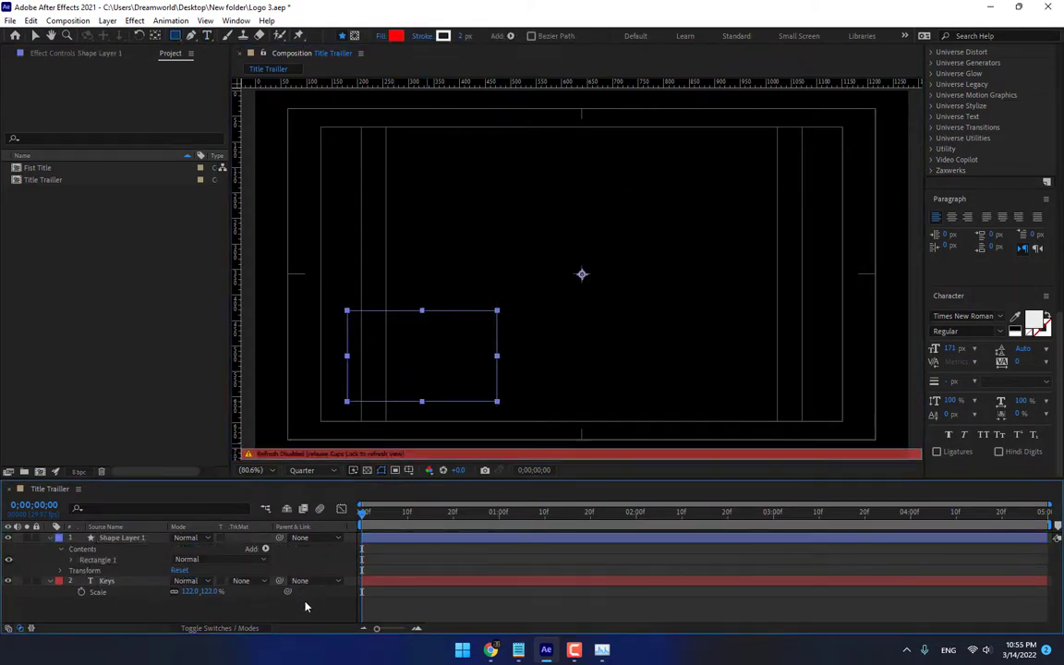
{"action": "left_click", "coordinate": [291, 608]}
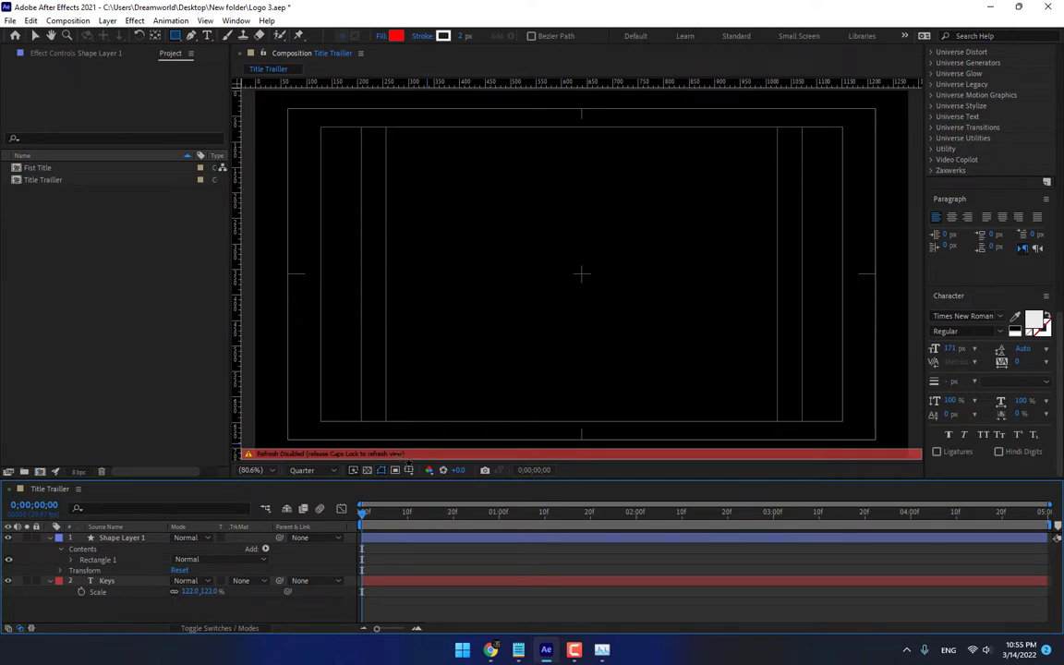
{"action": "key", "text": "Caps_Lock"}
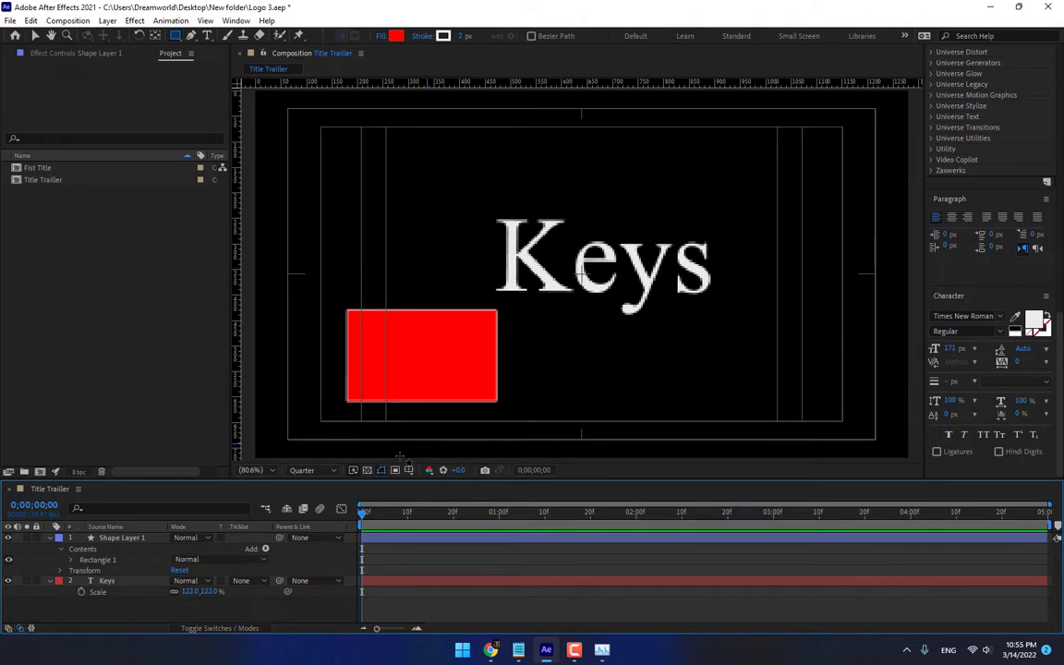
{"action": "key", "text": "alt+Tab"}
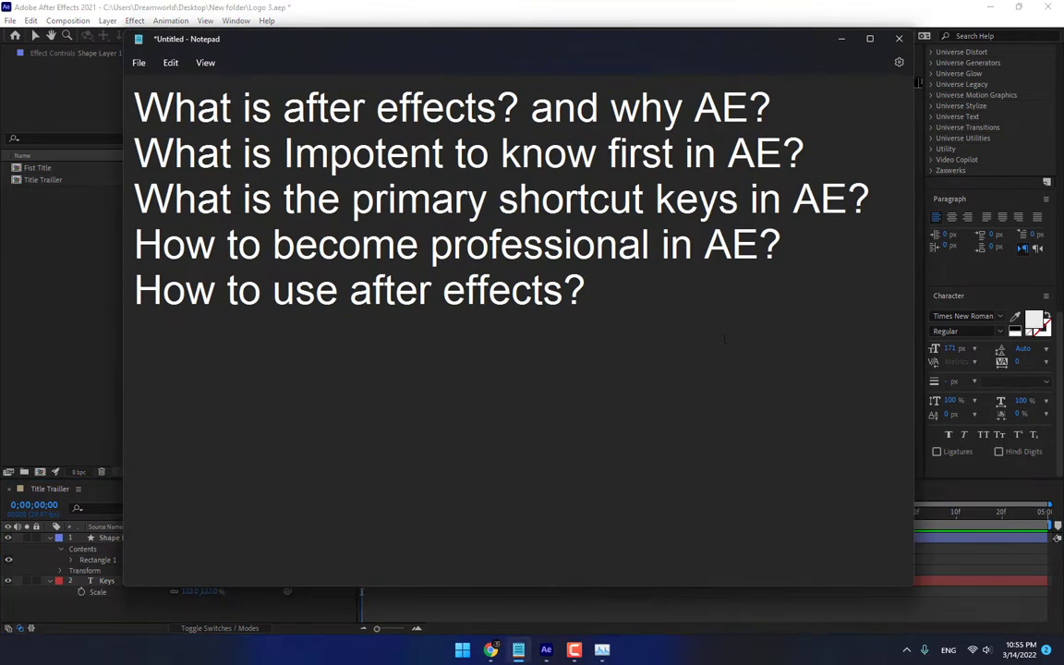
- Open Import File from the Project panel context menu, check the file types, and cancel
{"action": "left_click", "coordinate": [842, 39]}
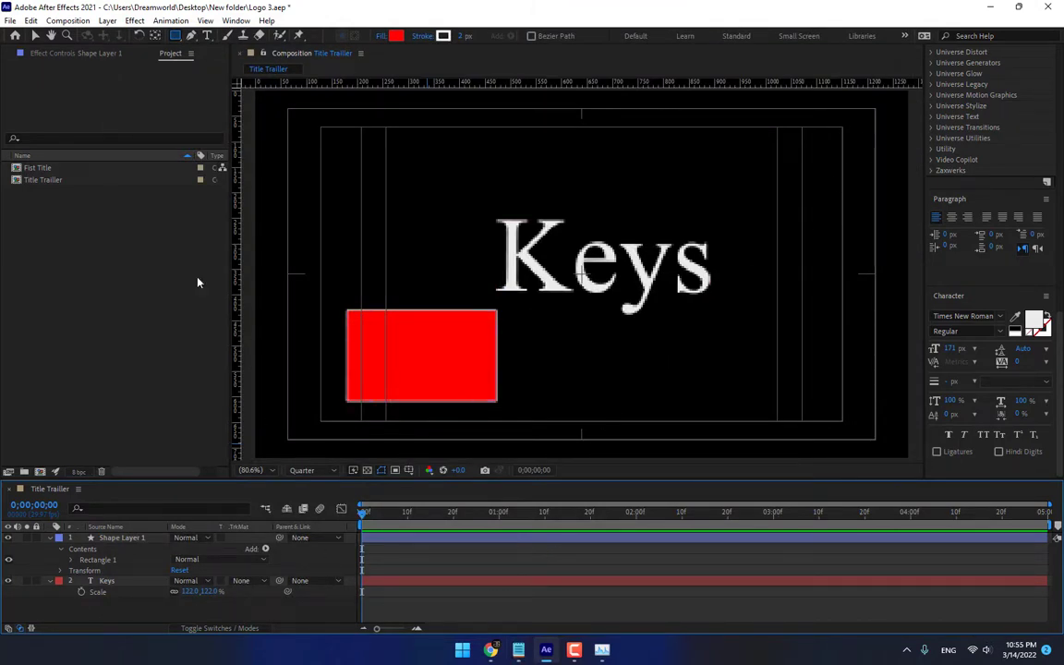
{"action": "left_click", "coordinate": [71, 369]}
{"action": "right_click", "coordinate": [75, 228]}
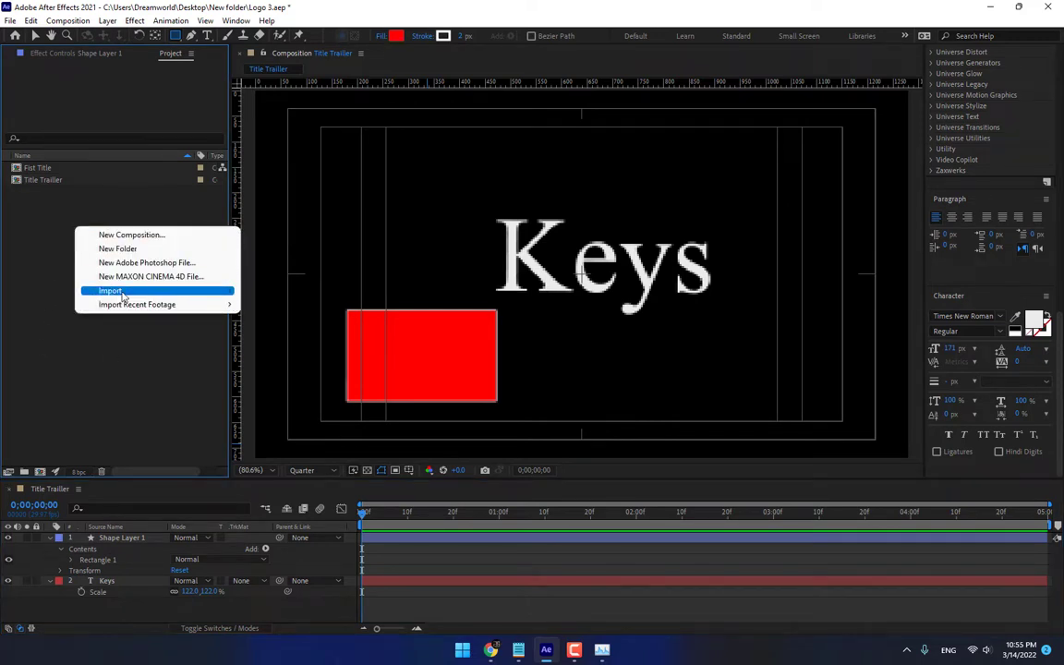
{"action": "mouse_move", "coordinate": [138, 291]}
{"action": "left_click", "coordinate": [242, 271]}
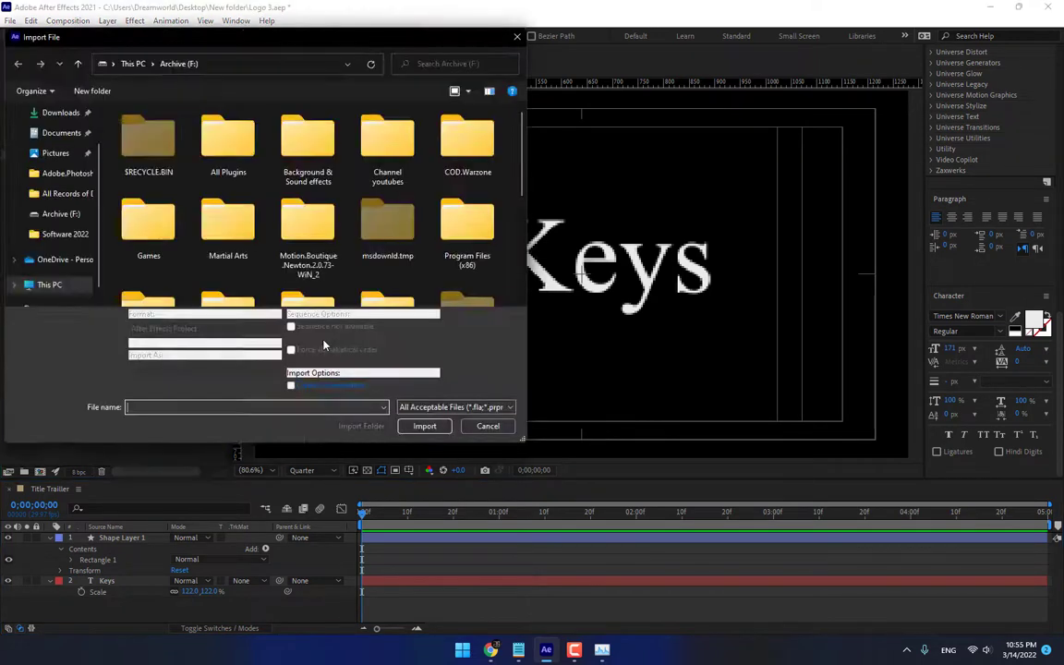
{"action": "left_click", "coordinate": [479, 409]}
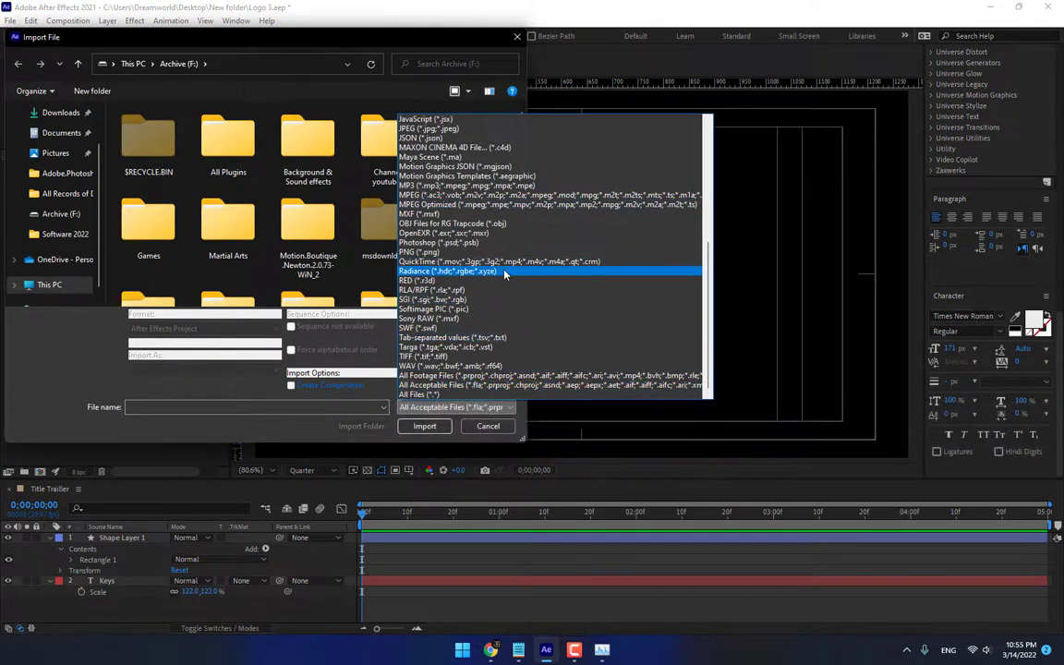
{"action": "scroll", "coordinate": [504, 291], "scroll_direction": "up", "scroll_amount": 8}
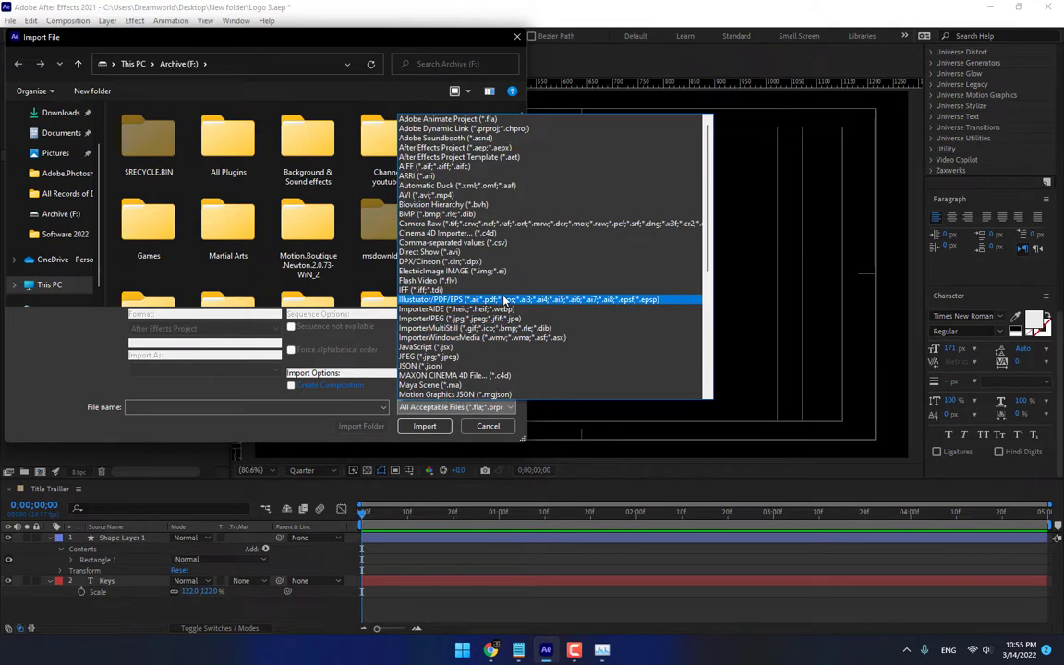
{"action": "left_click", "coordinate": [251, 378]}
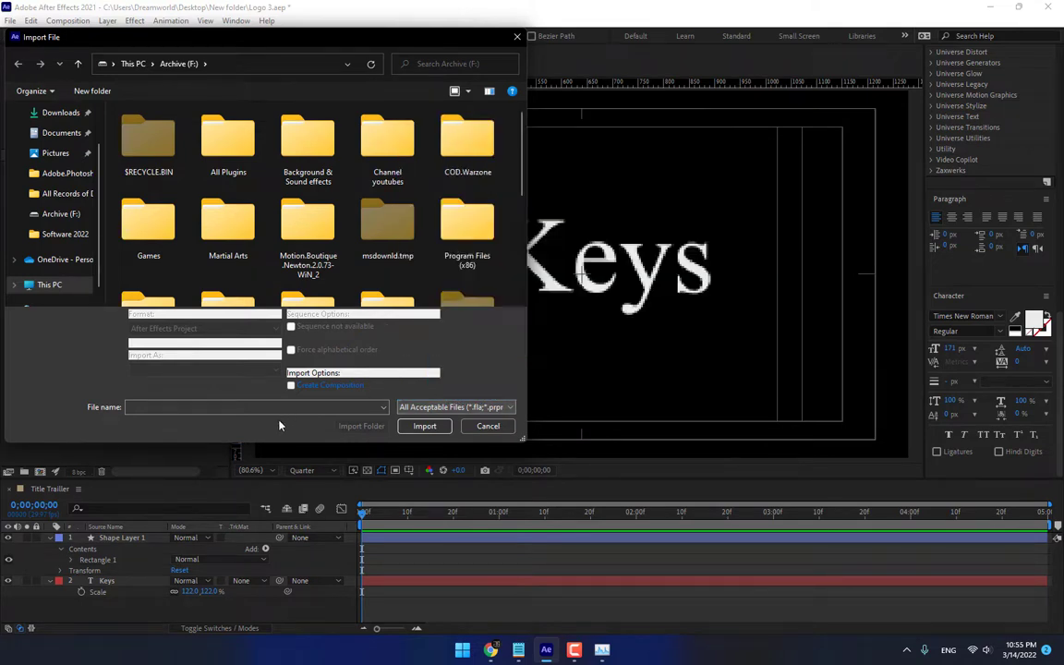
{"action": "left_click", "coordinate": [488, 427]}
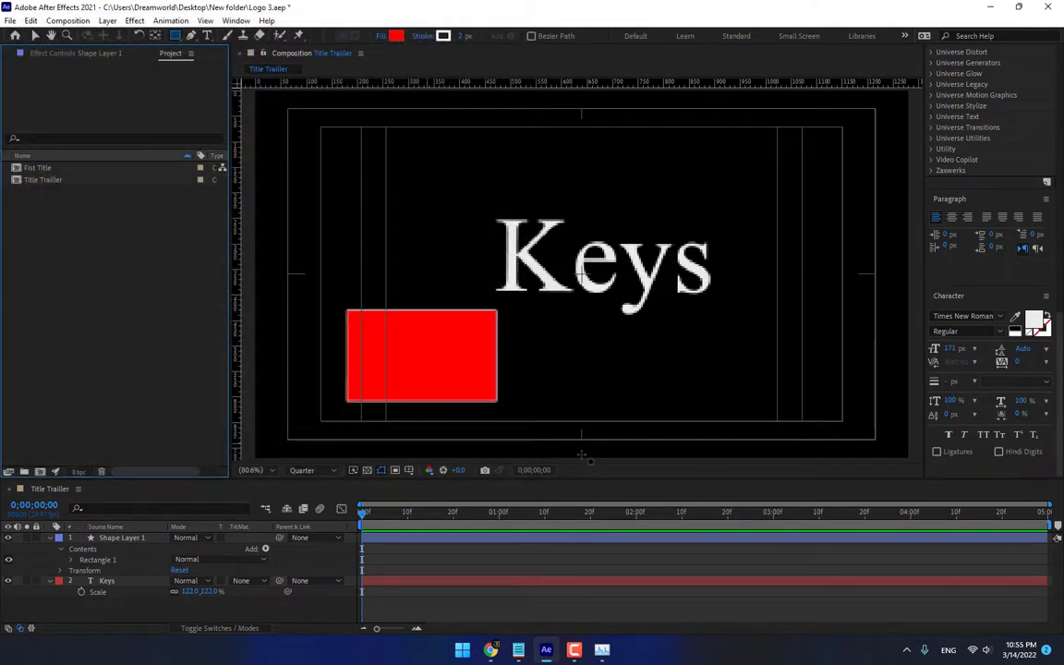
- Repeat the import file-type check, cancel again, then show the Notepad questions
{"action": "right_click", "coordinate": [95, 267]}
{"action": "mouse_move", "coordinate": [134, 328]}
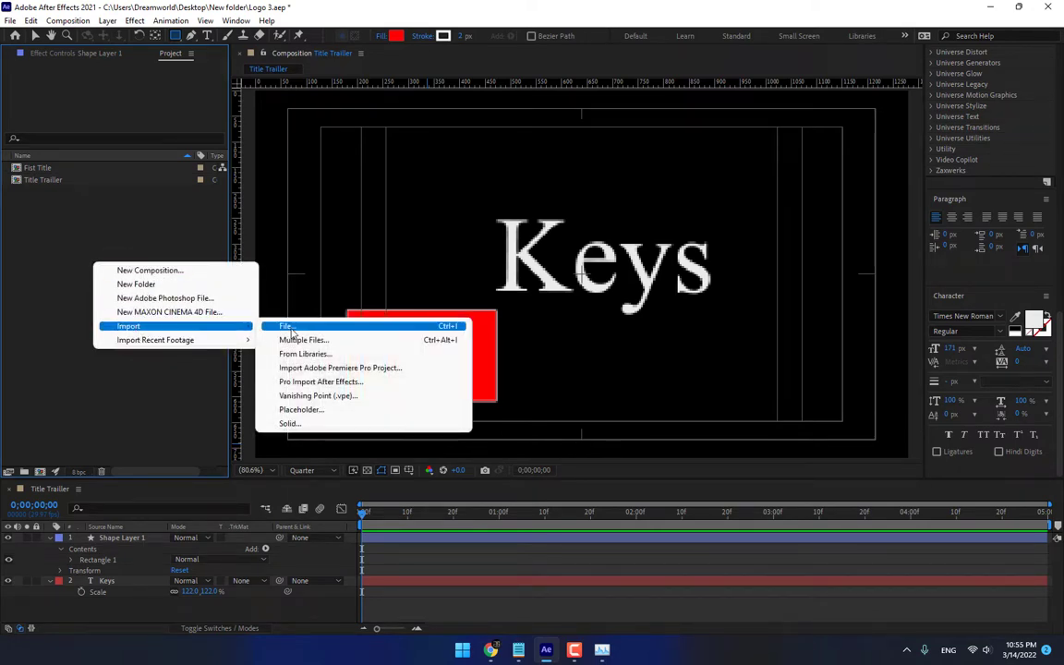
{"action": "left_click", "coordinate": [292, 330]}
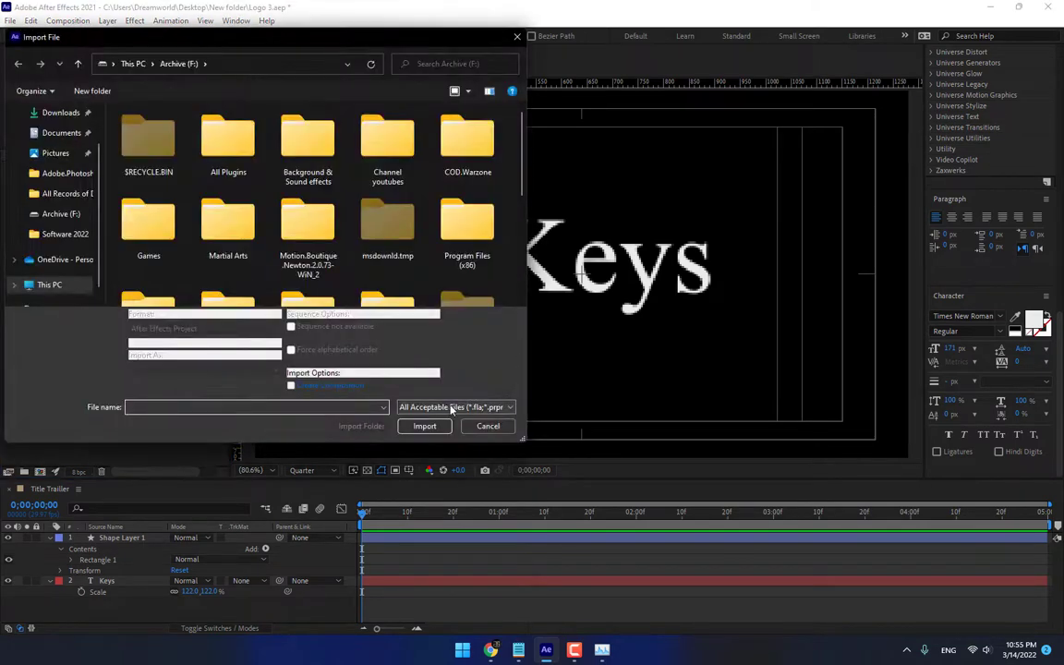
{"action": "left_click", "coordinate": [453, 408]}
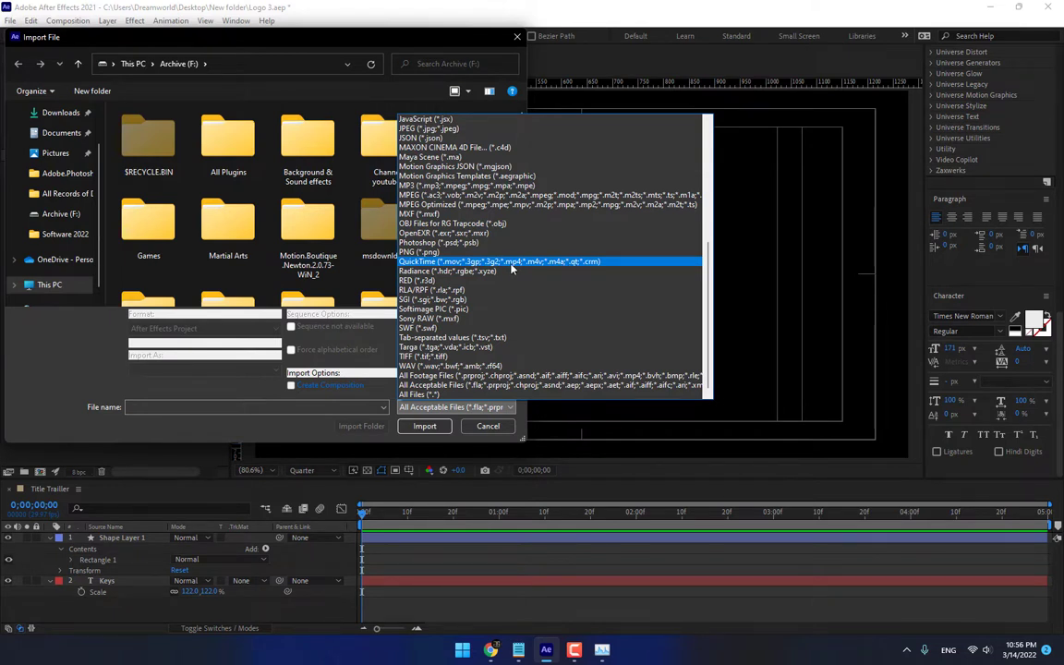
{"action": "left_click", "coordinate": [293, 425]}
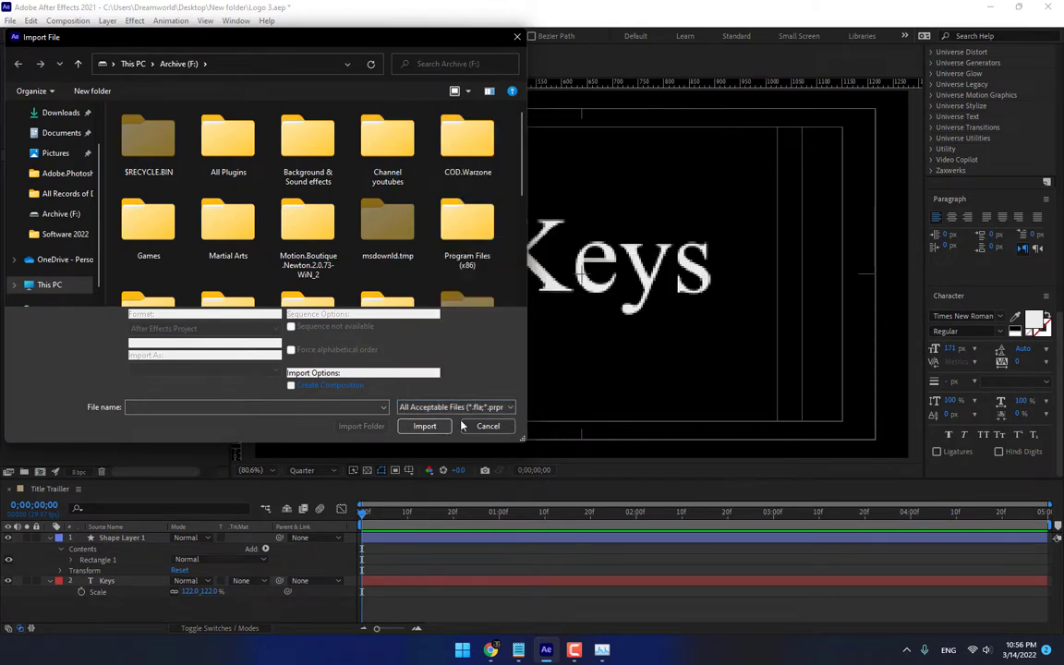
{"action": "left_click", "coordinate": [488, 426]}
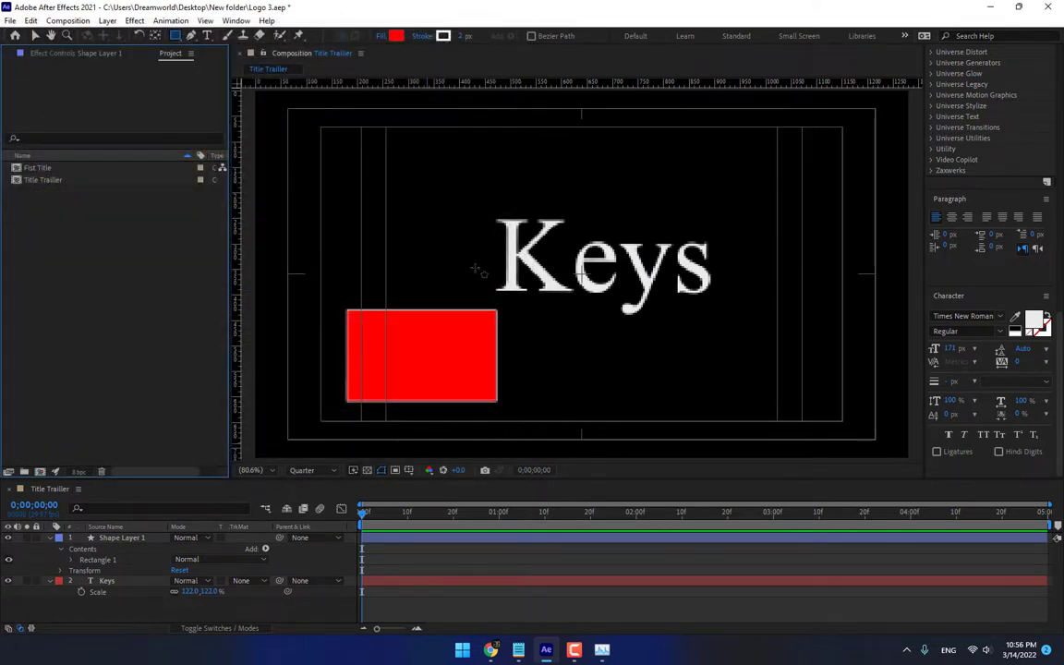
{"action": "left_click", "coordinate": [518, 651]}
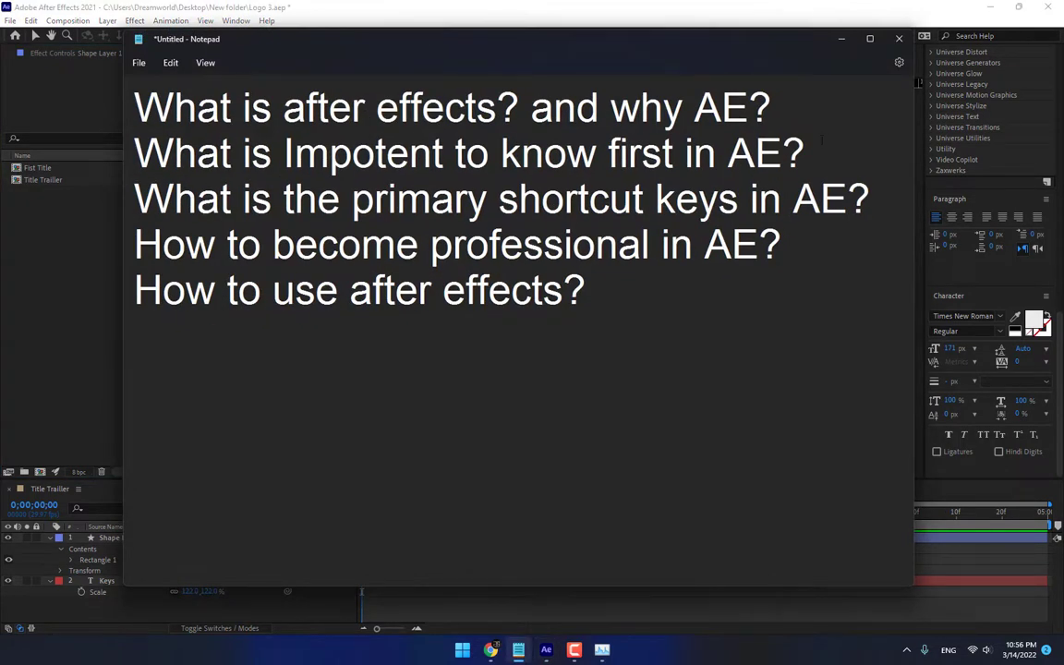
- View Task Manager's Memory performance: 6.9 of 31.9 GB in use (22%)
{"action": "left_click", "coordinate": [839, 41]}
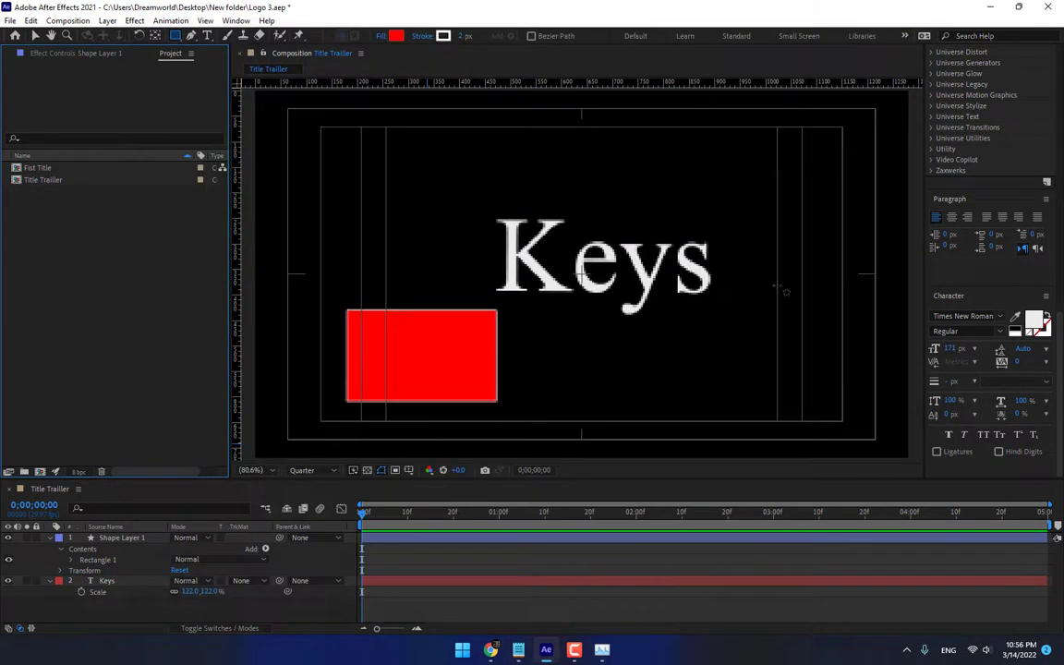
{"action": "left_click", "coordinate": [601, 650]}
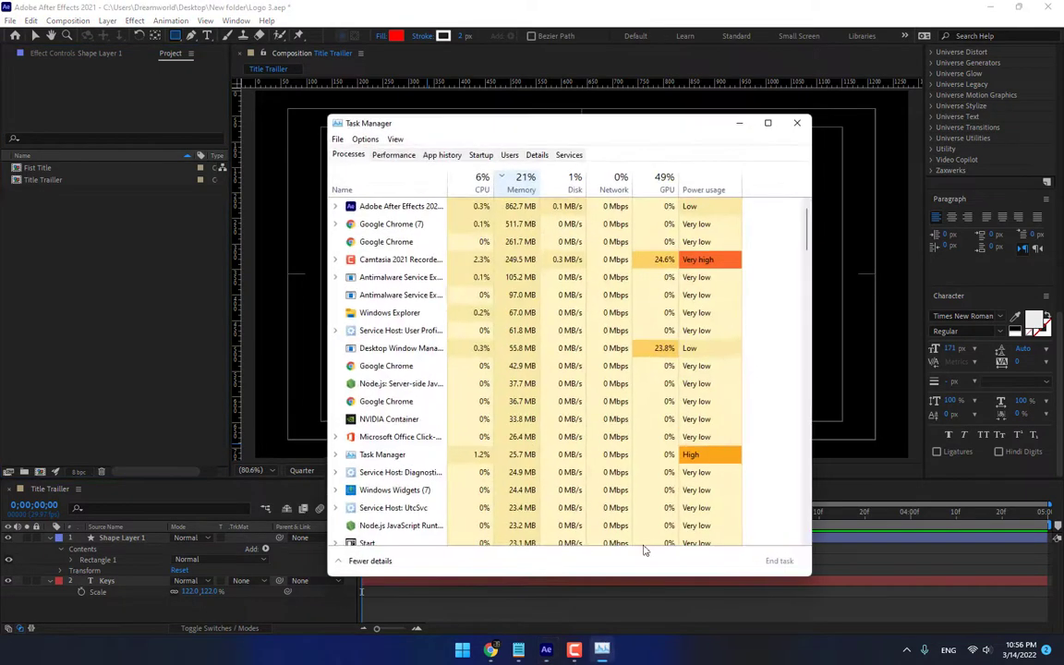
{"action": "left_click", "coordinate": [397, 154]}
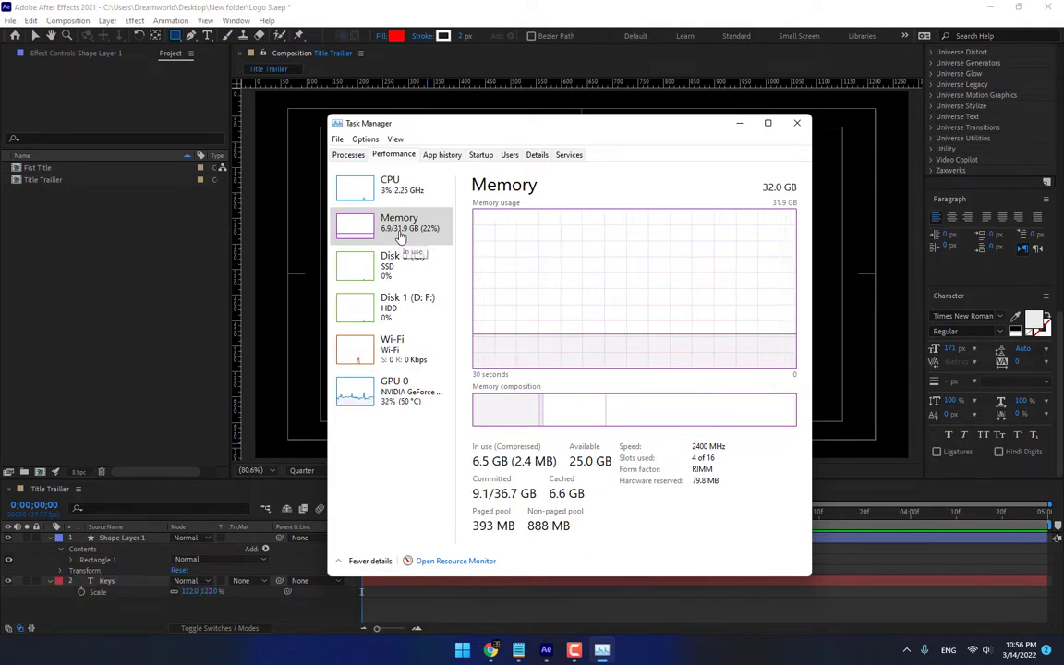
- Shorten the work area to 2 seconds, scrub to 0;00;01;08, then restore the full work area
{"action": "left_click", "coordinate": [739, 123]}
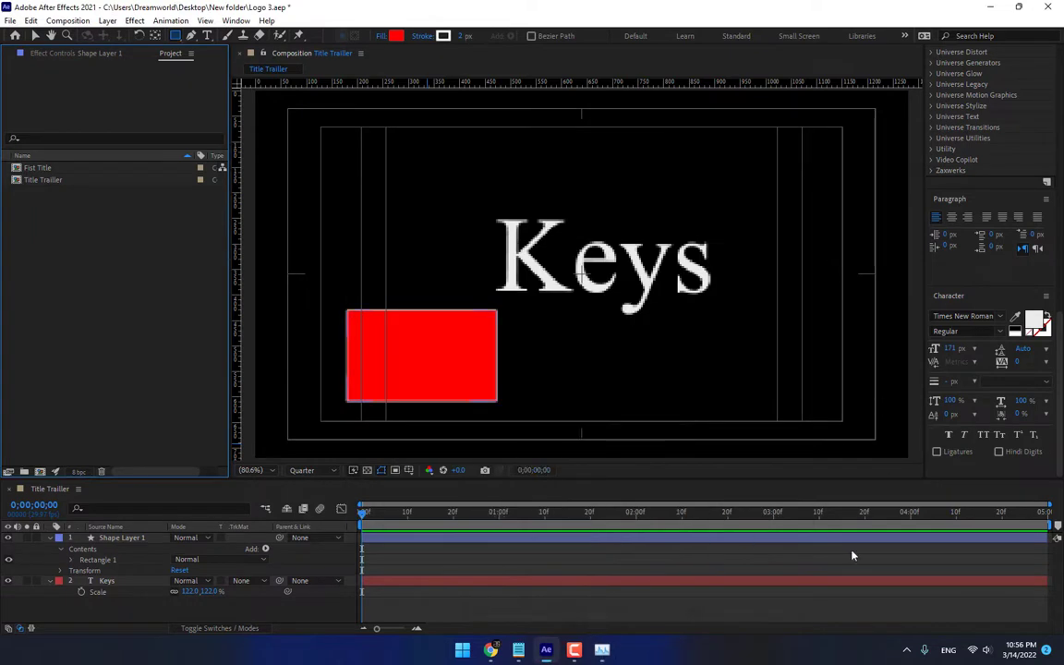
{"action": "left_click_drag", "start_coordinate": [1056, 526], "coordinate": [636, 545]}
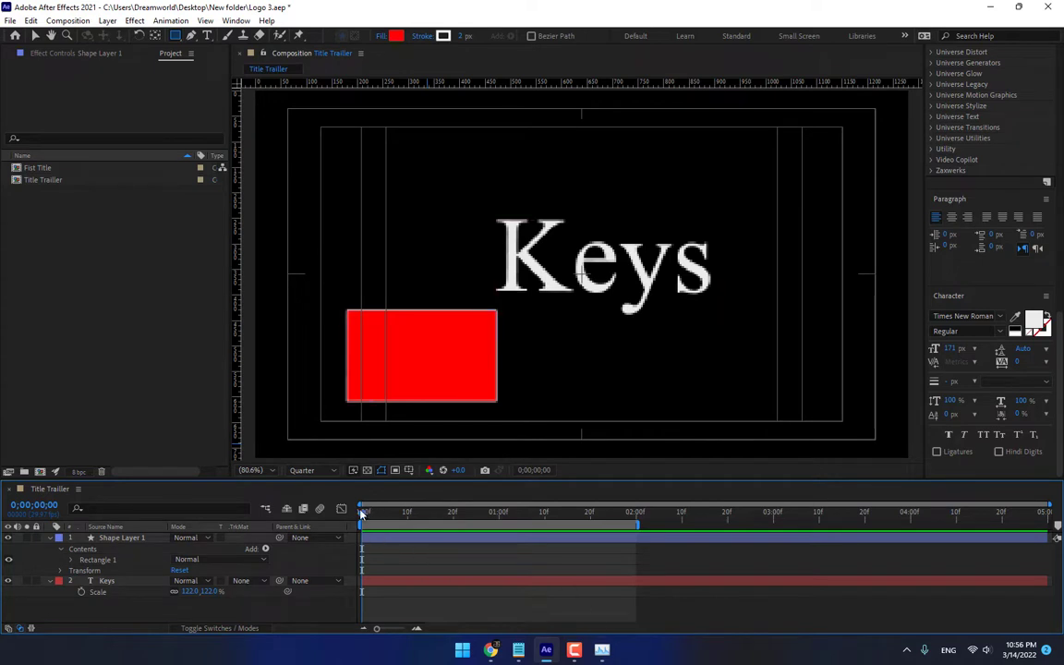
{"action": "left_click_drag", "start_coordinate": [367, 516], "coordinate": [537, 535]}
{"action": "left_click_drag", "start_coordinate": [639, 524], "coordinate": [1049, 524]}
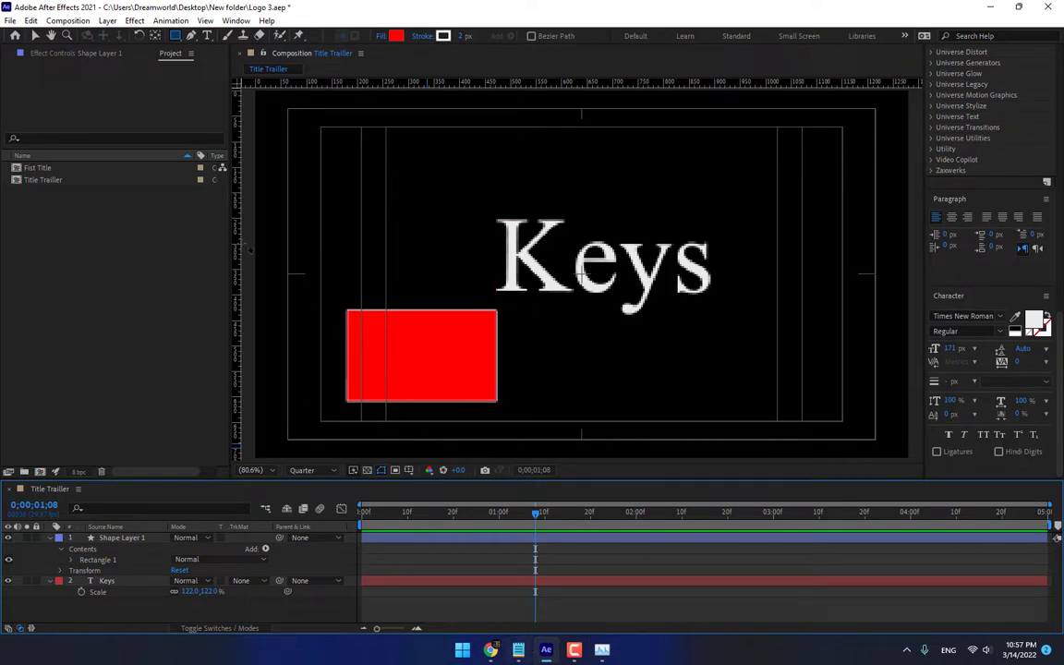
- Reserve 13 GB RAM for other applications (19 GB for Adobe apps), then view Display preferences
{"action": "left_click", "coordinate": [30, 20]}
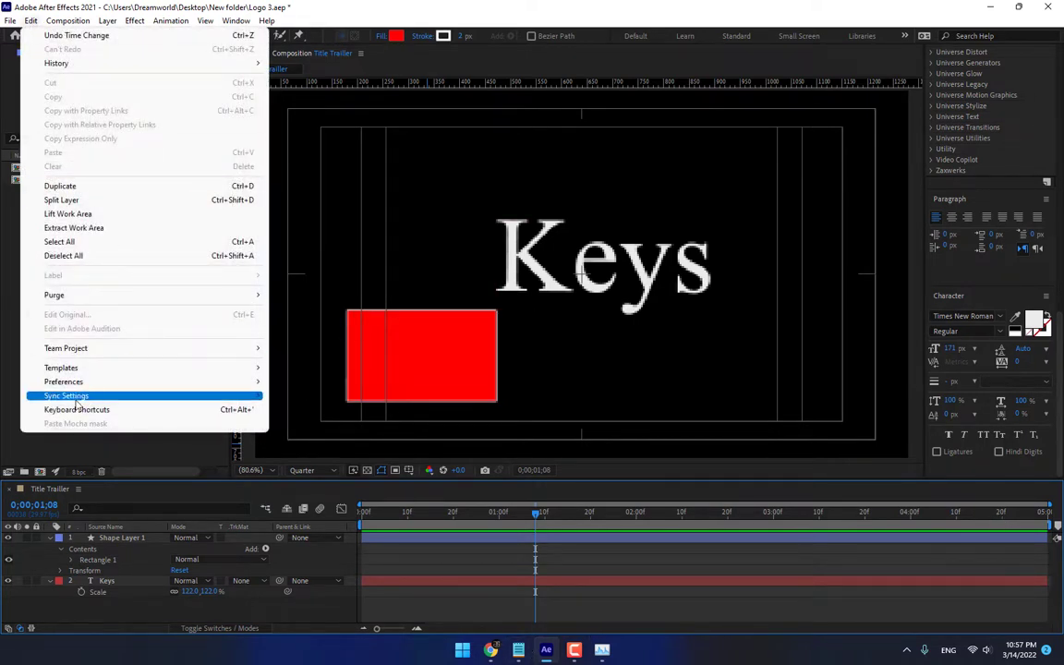
{"action": "mouse_move", "coordinate": [78, 382]}
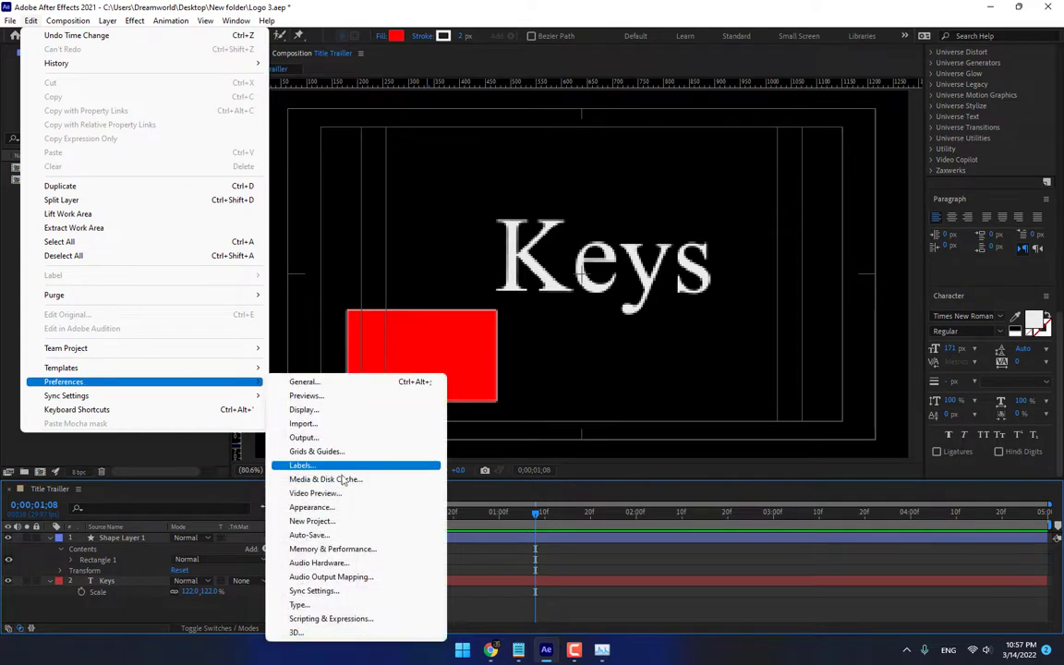
{"action": "left_click", "coordinate": [343, 551]}
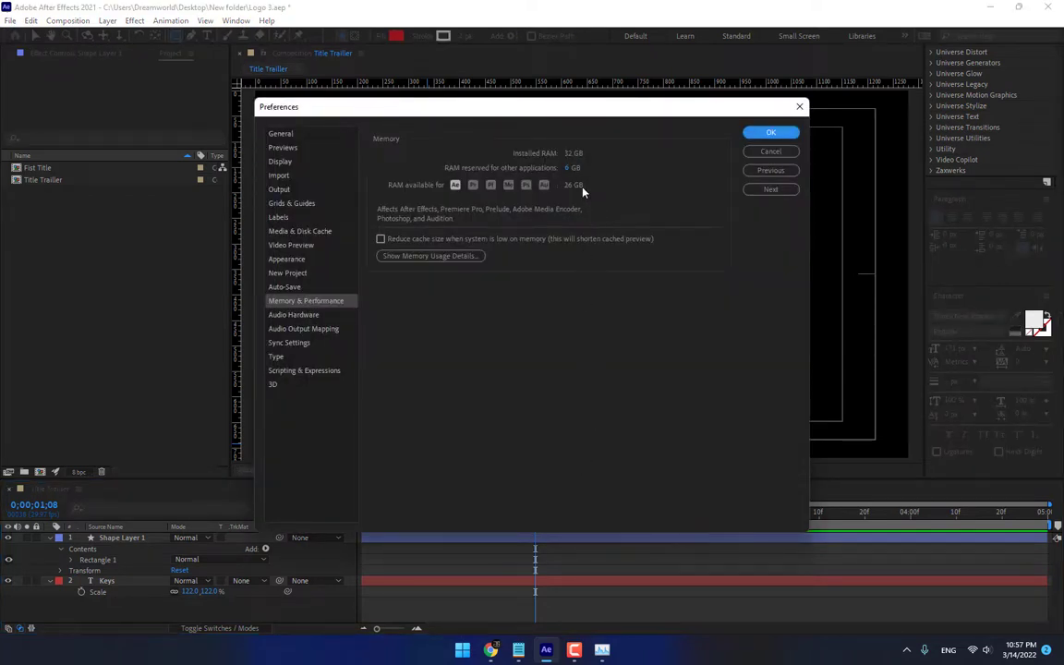
{"action": "left_click_drag", "start_coordinate": [573, 167], "coordinate": [565, 228]}
{"action": "left_click", "coordinate": [570, 168]}
{"action": "type", "text": "8"}
{"action": "left_click_drag", "start_coordinate": [572, 167], "coordinate": [569, 168]}
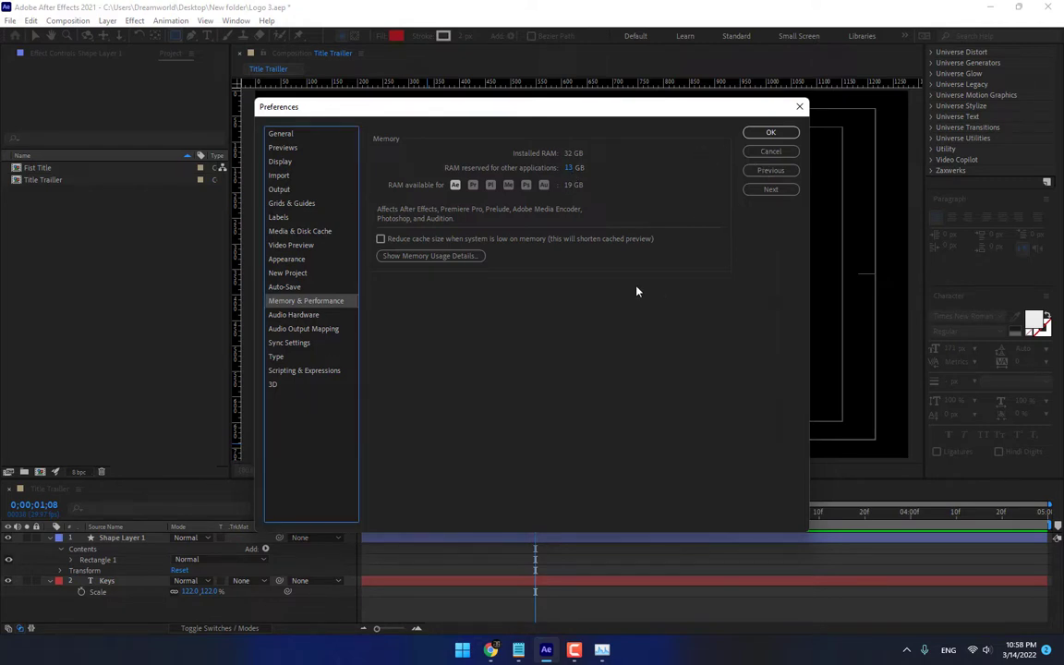
{"action": "left_click", "coordinate": [280, 162]}
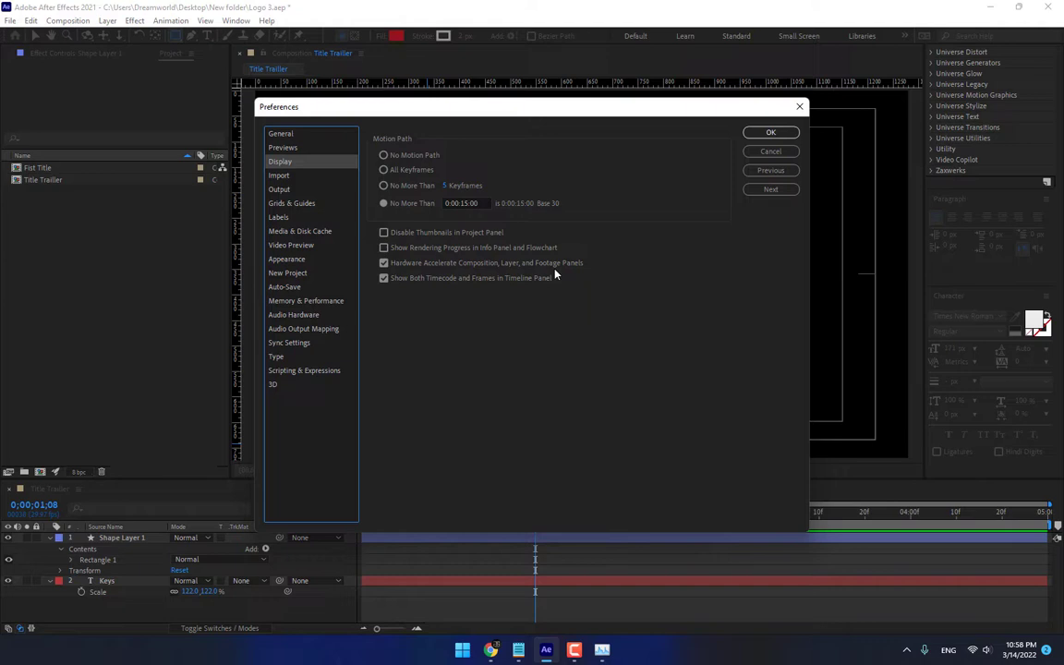
- Confirm auto-save runs every 20 minutes in Preferences and apply the settings
{"action": "left_click", "coordinate": [293, 288]}
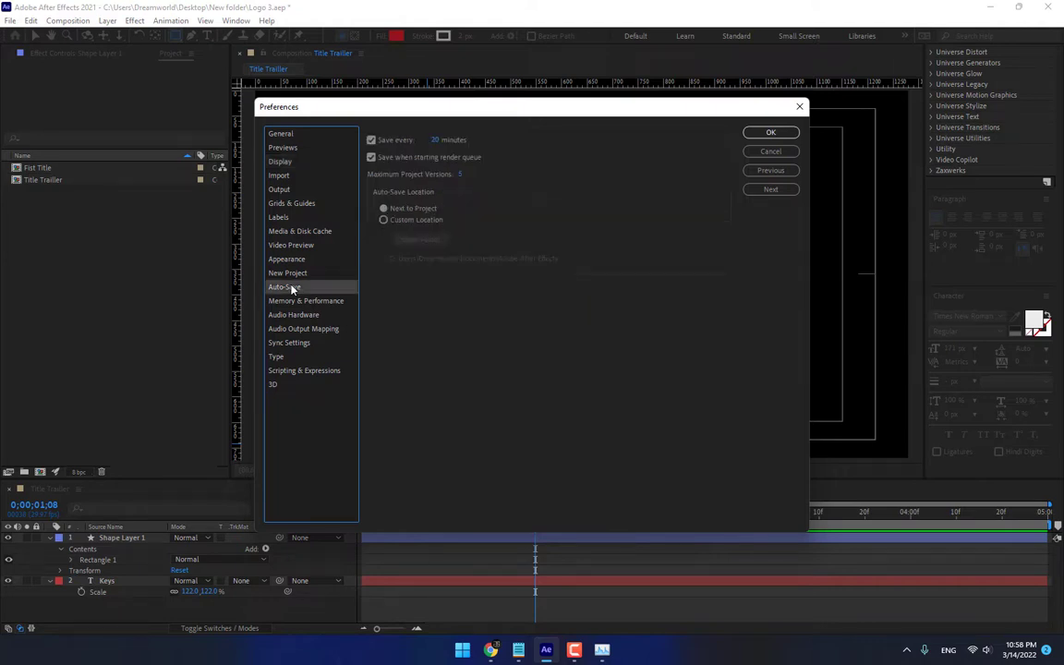
{"action": "left_click", "coordinate": [440, 141]}
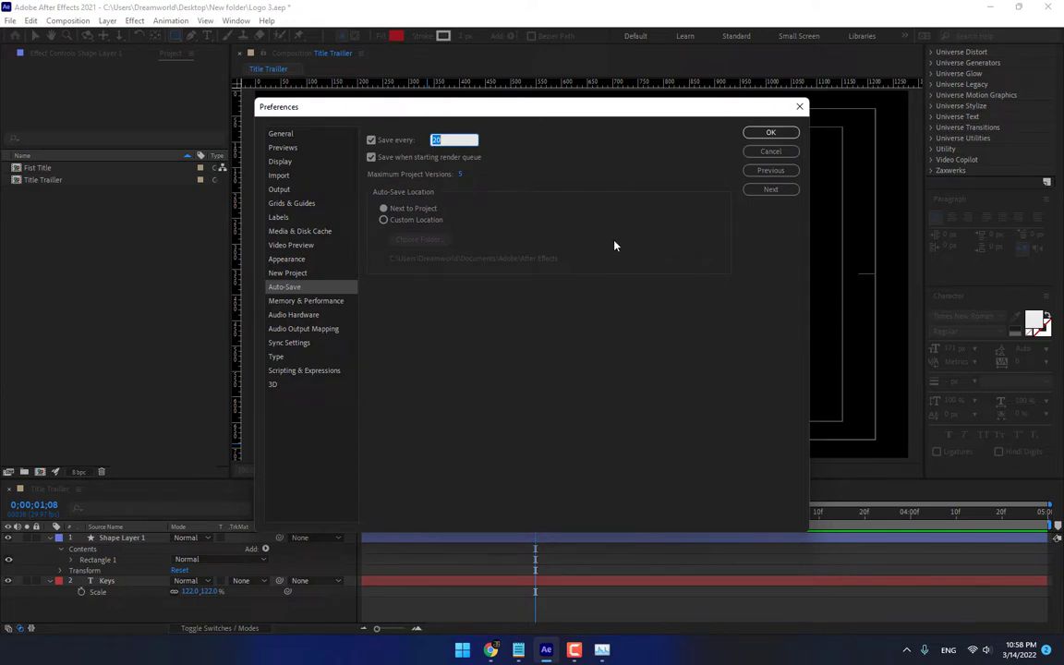
{"action": "left_click", "coordinate": [769, 133]}
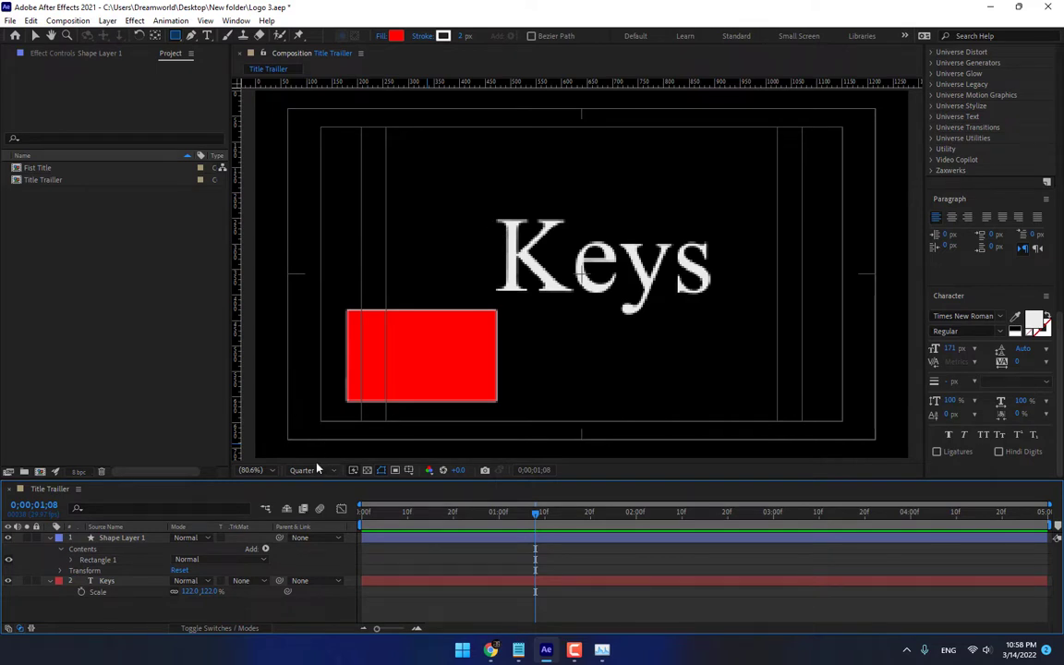
- Hide and reshow Shape Layer 1, then solo and unsolo it
{"action": "left_click", "coordinate": [9, 537]}
{"action": "left_click", "coordinate": [9, 538]}
{"action": "left_click", "coordinate": [27, 538]}
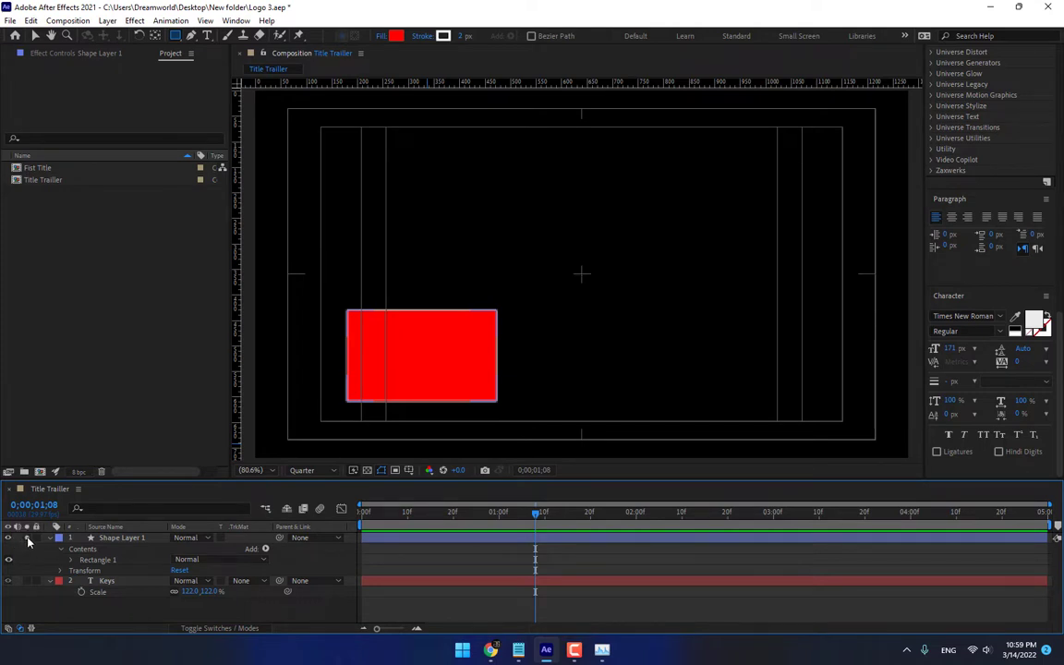
{"action": "left_click", "coordinate": [27, 538]}
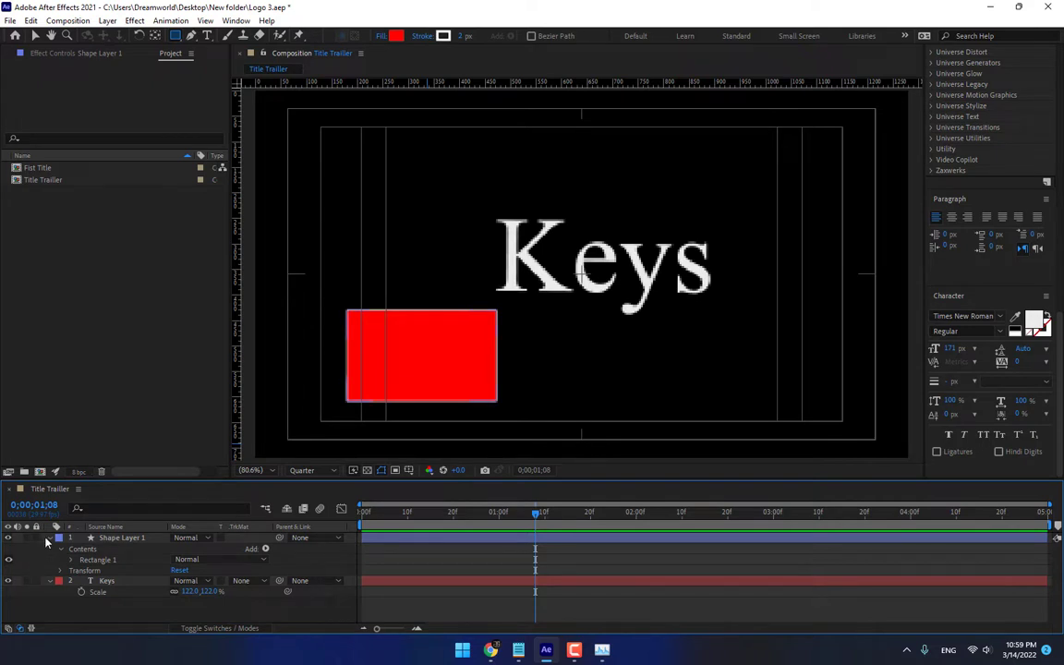
- Collapse Shape Layer 1 and the Keys text layer so only their names show
{"action": "left_click", "coordinate": [50, 538]}
{"action": "left_click", "coordinate": [53, 550]}
{"action": "left_click", "coordinate": [50, 550]}
{"action": "left_click", "coordinate": [53, 575]}
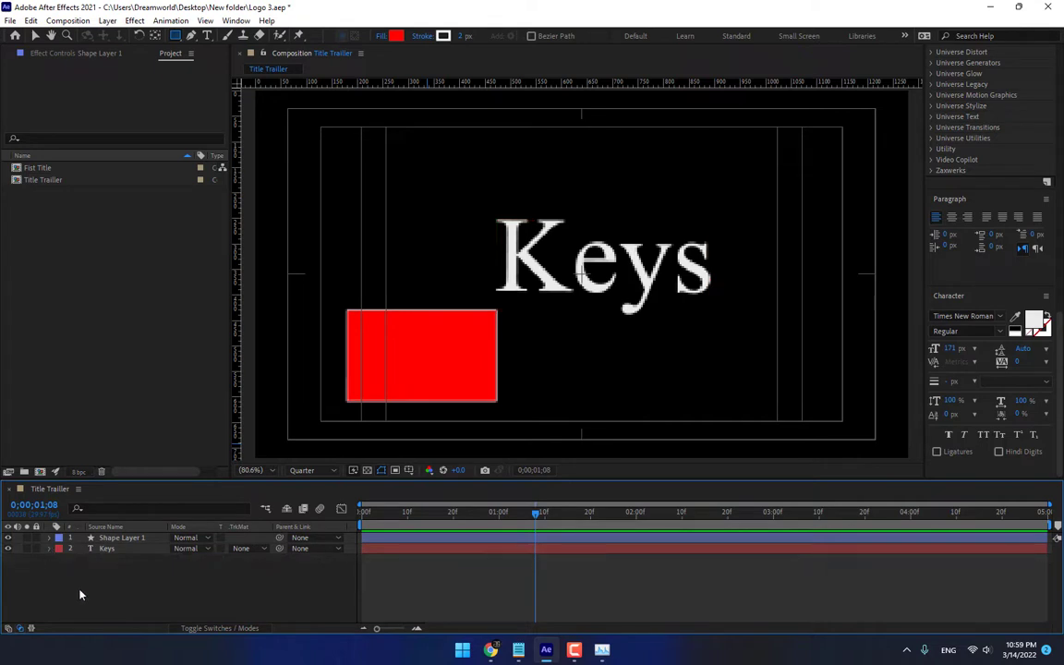